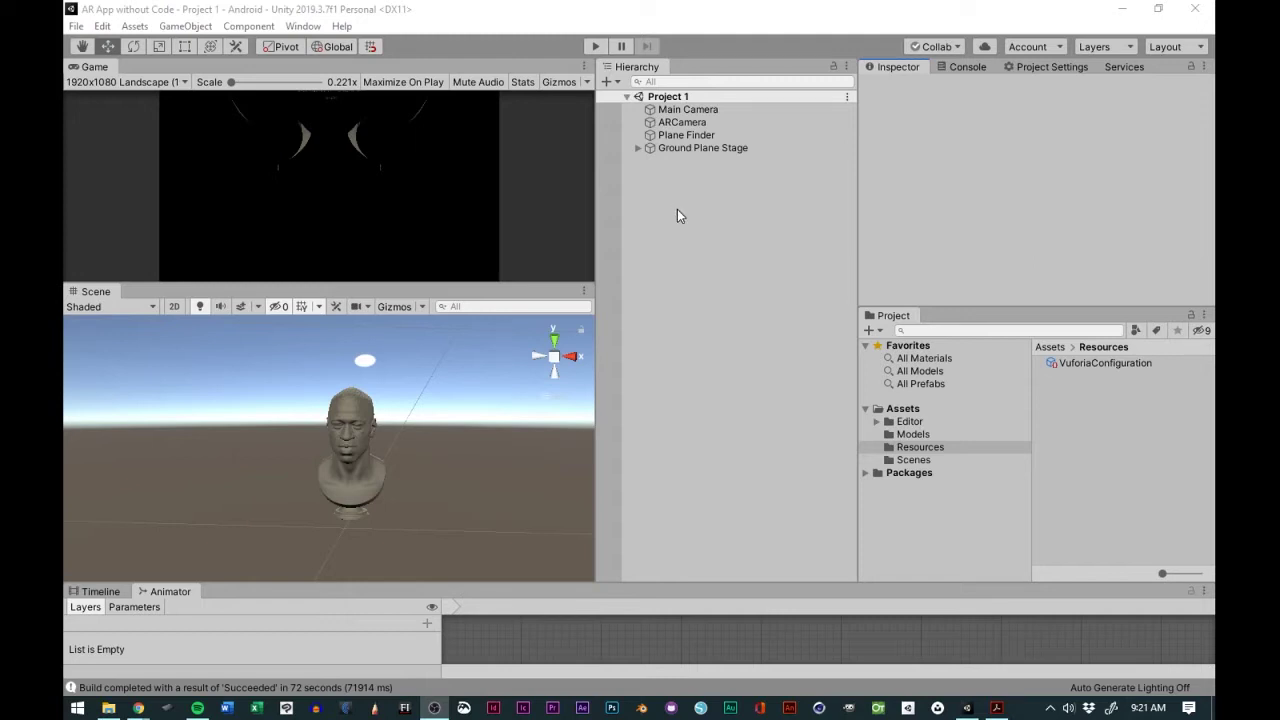
Collapse the Ground Plane Stage and add a UI Canvas at the top level of the scene.
left_click(679, 250)
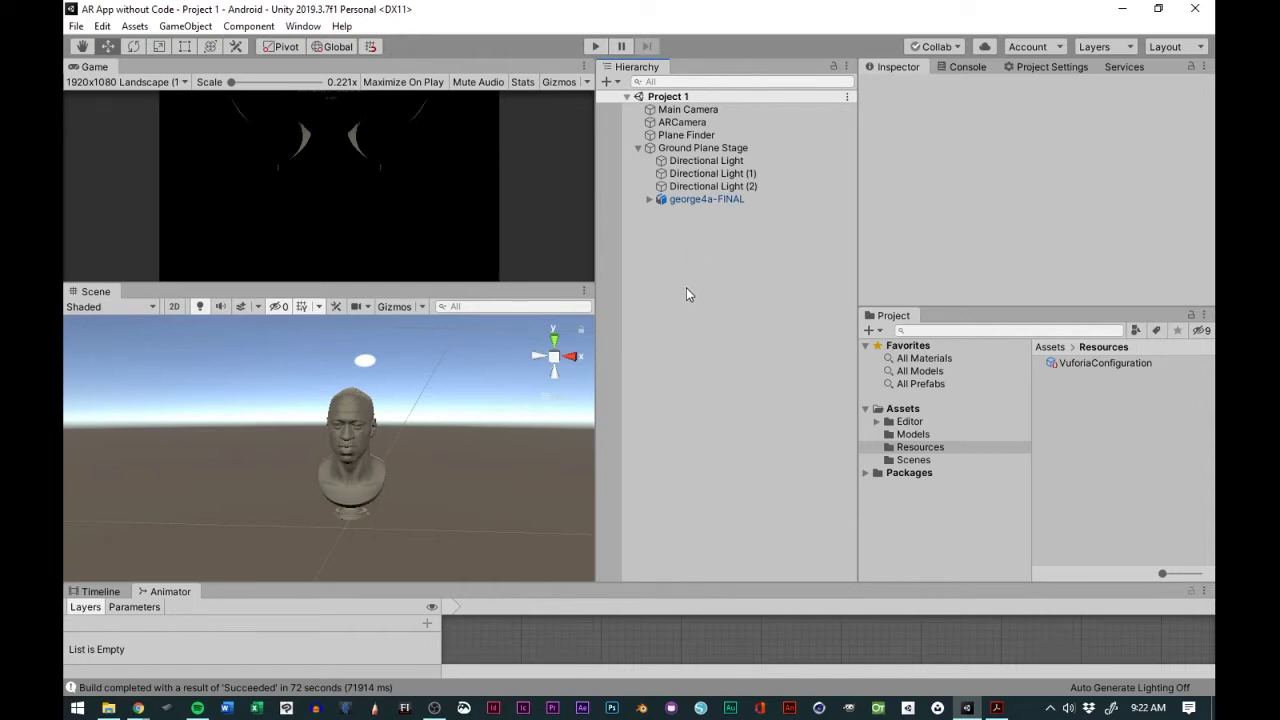
left_click(640, 148)
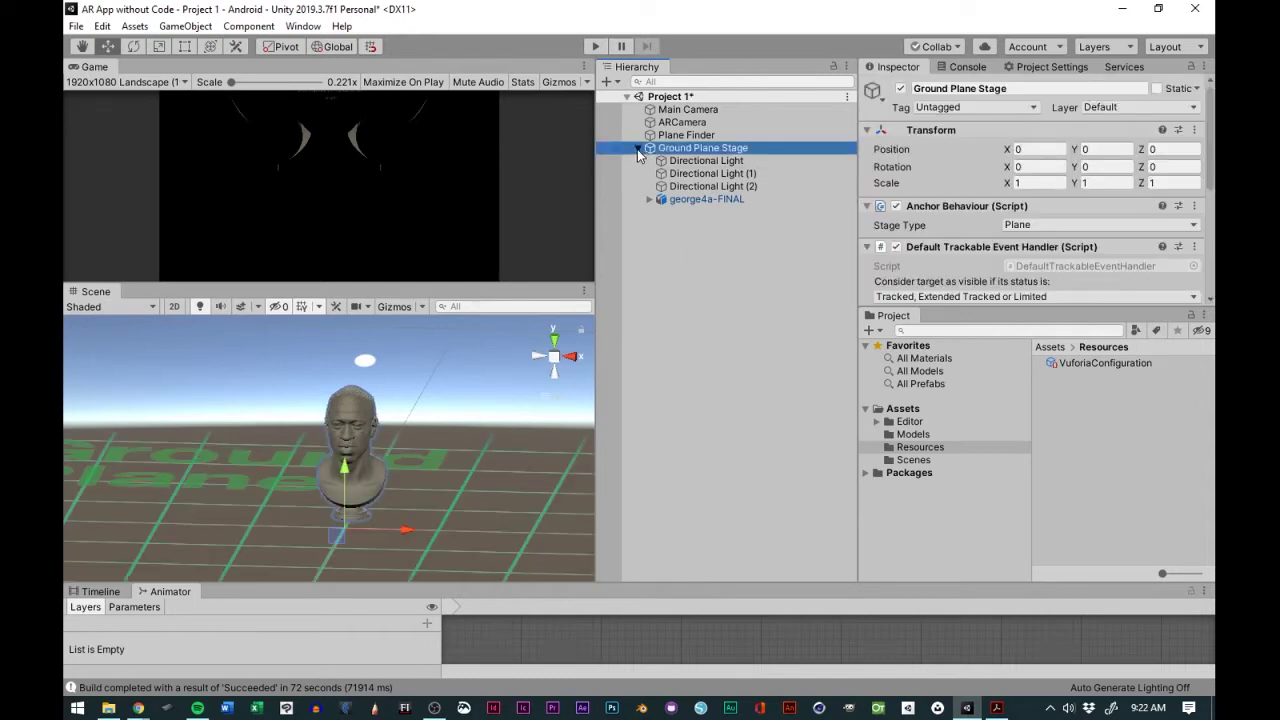
left_click(637, 148)
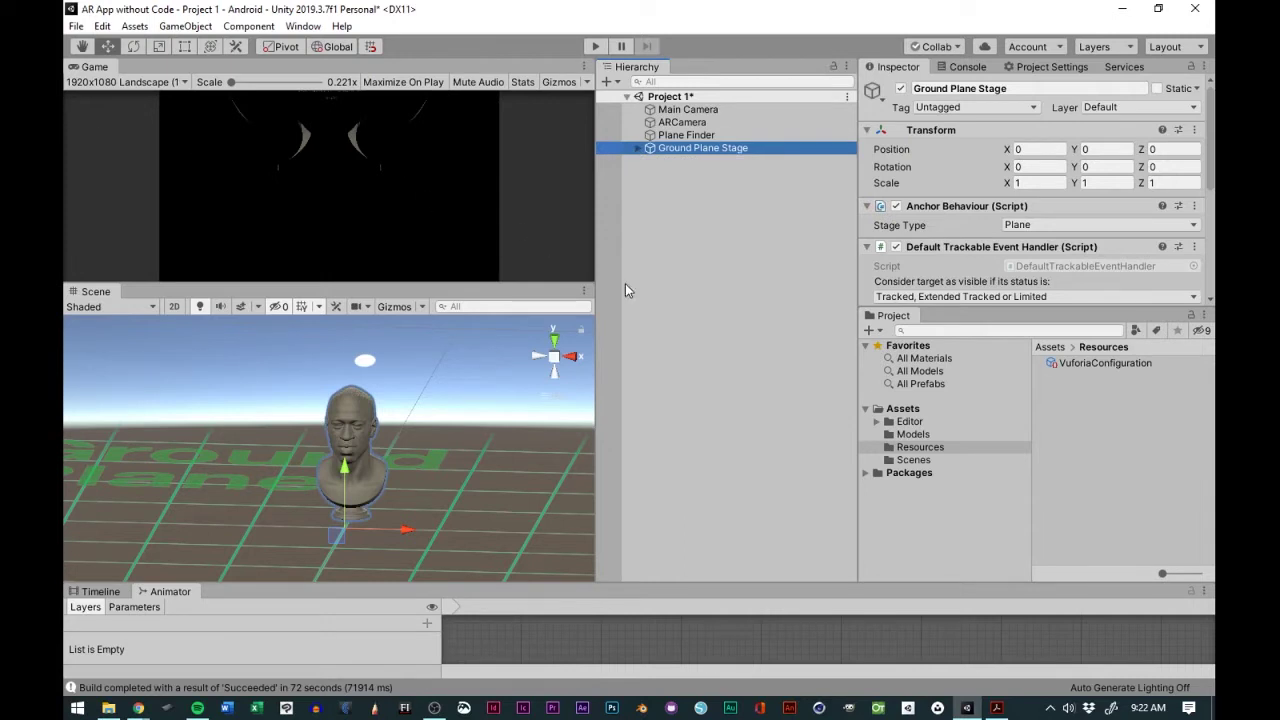
right_click(727, 248)
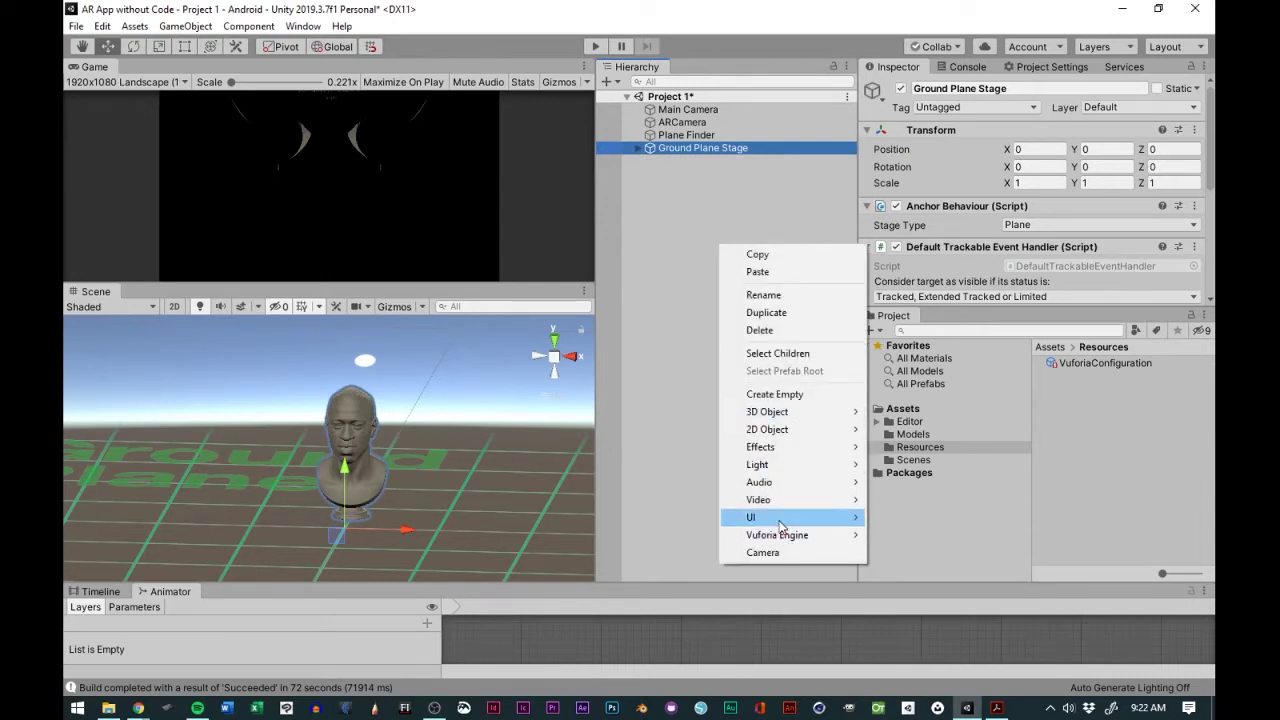
mouse_move(779, 520)
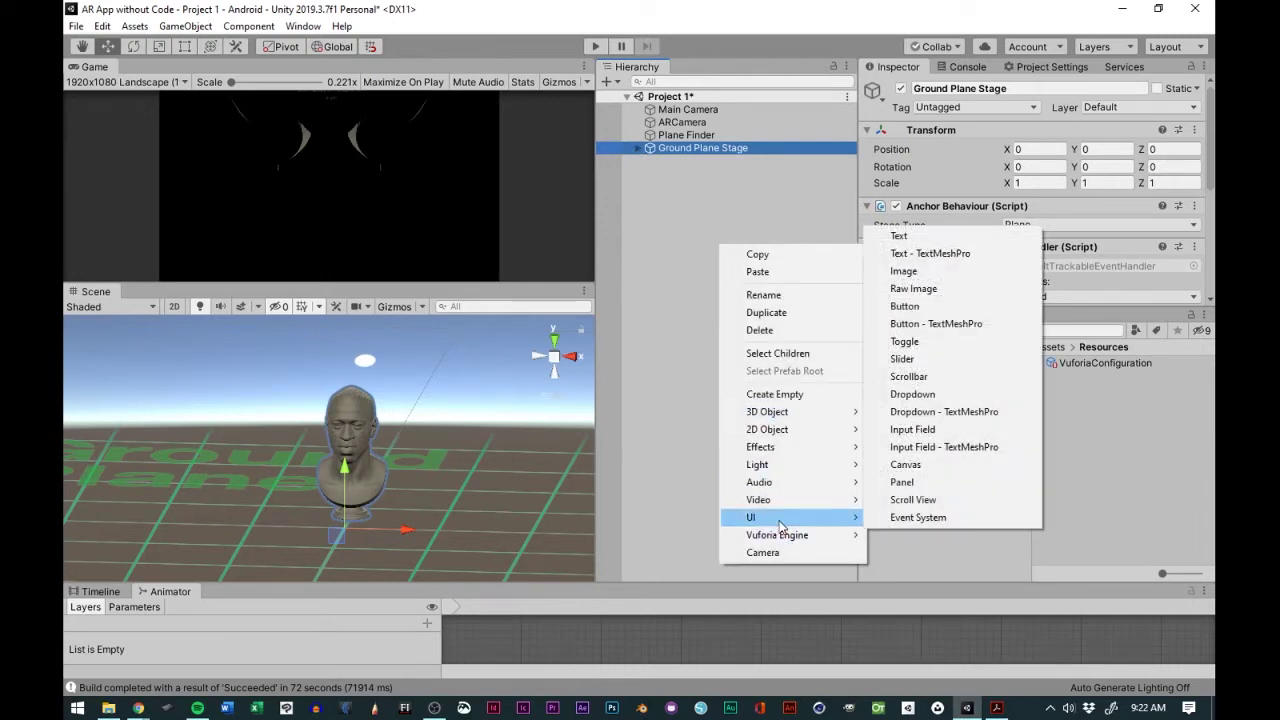
left_click(906, 465)
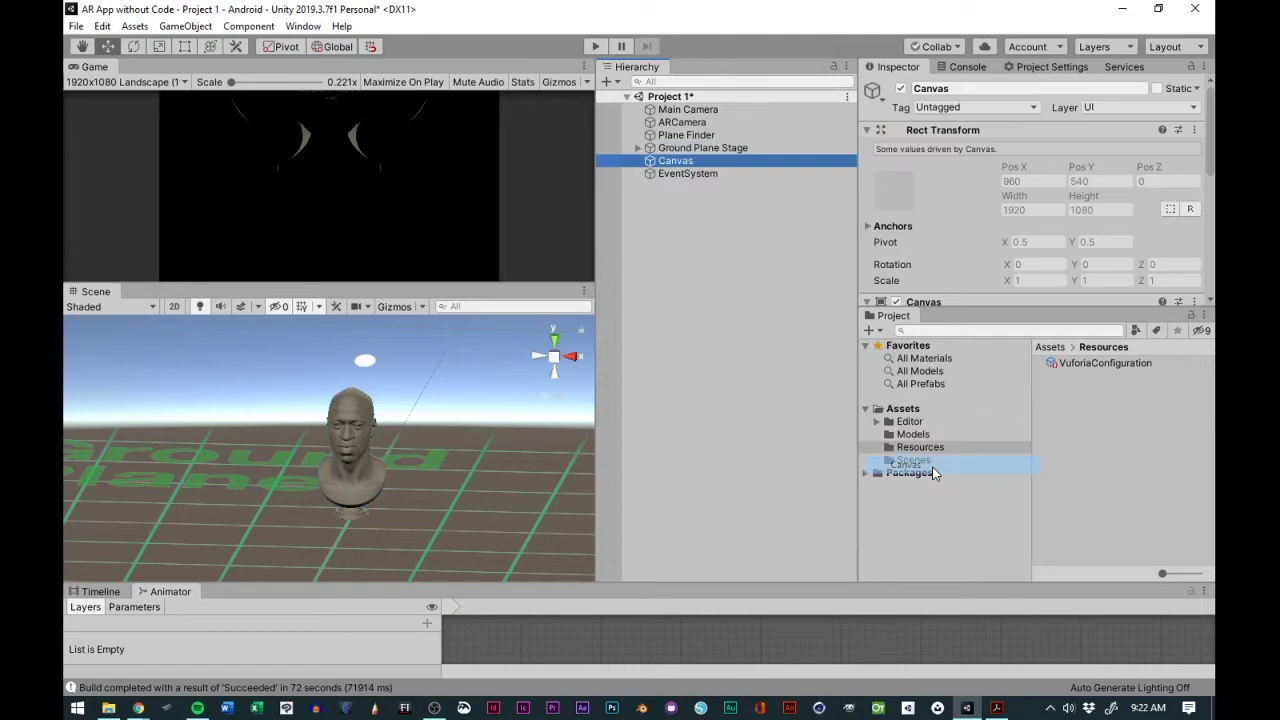
Add a UI Panel as a child of the Canvas.
right_click(667, 161)
mouse_move(722, 434)
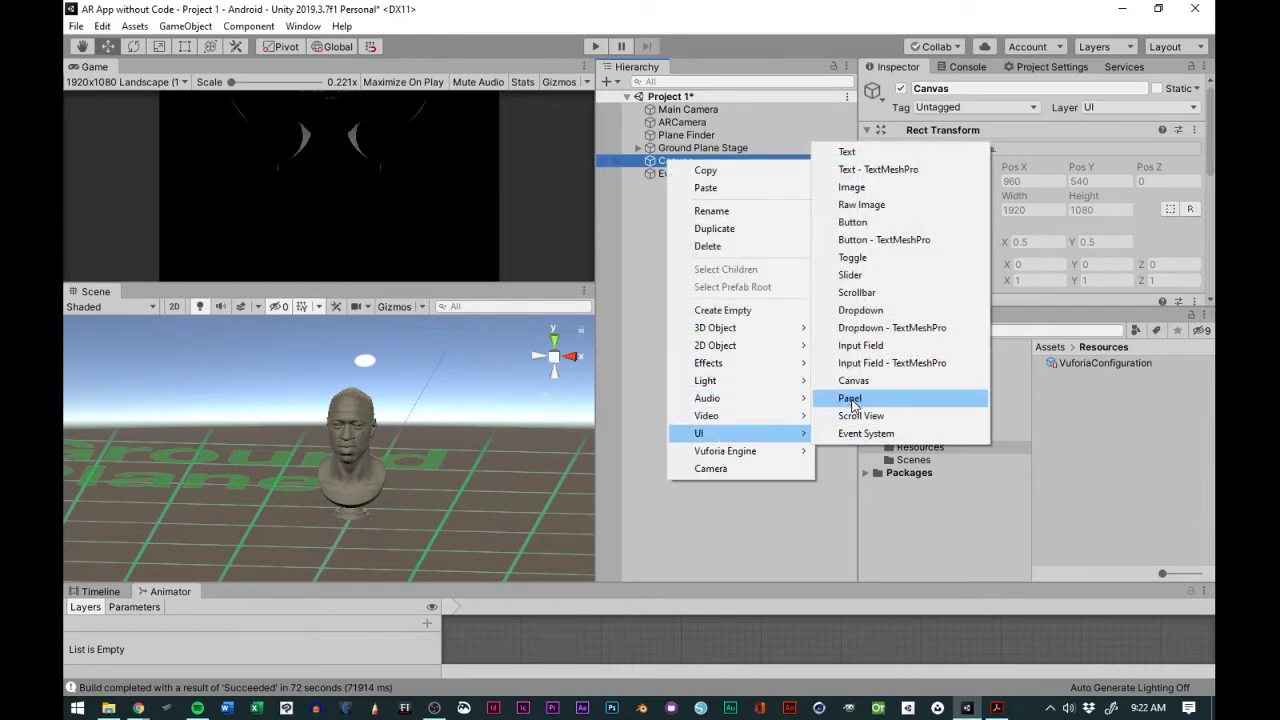
left_click(850, 399)
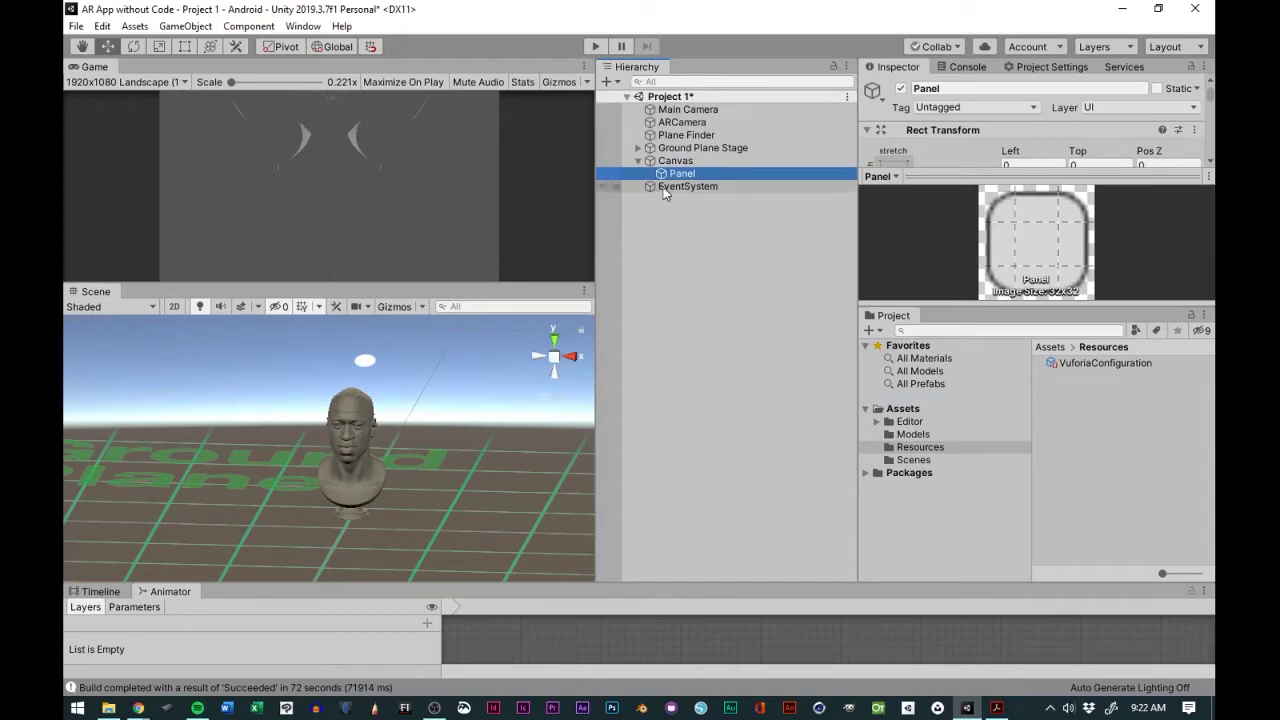
Frame the Canvas head-on in the Scene view and make the Game view slightly taller.
double_click(660, 161)
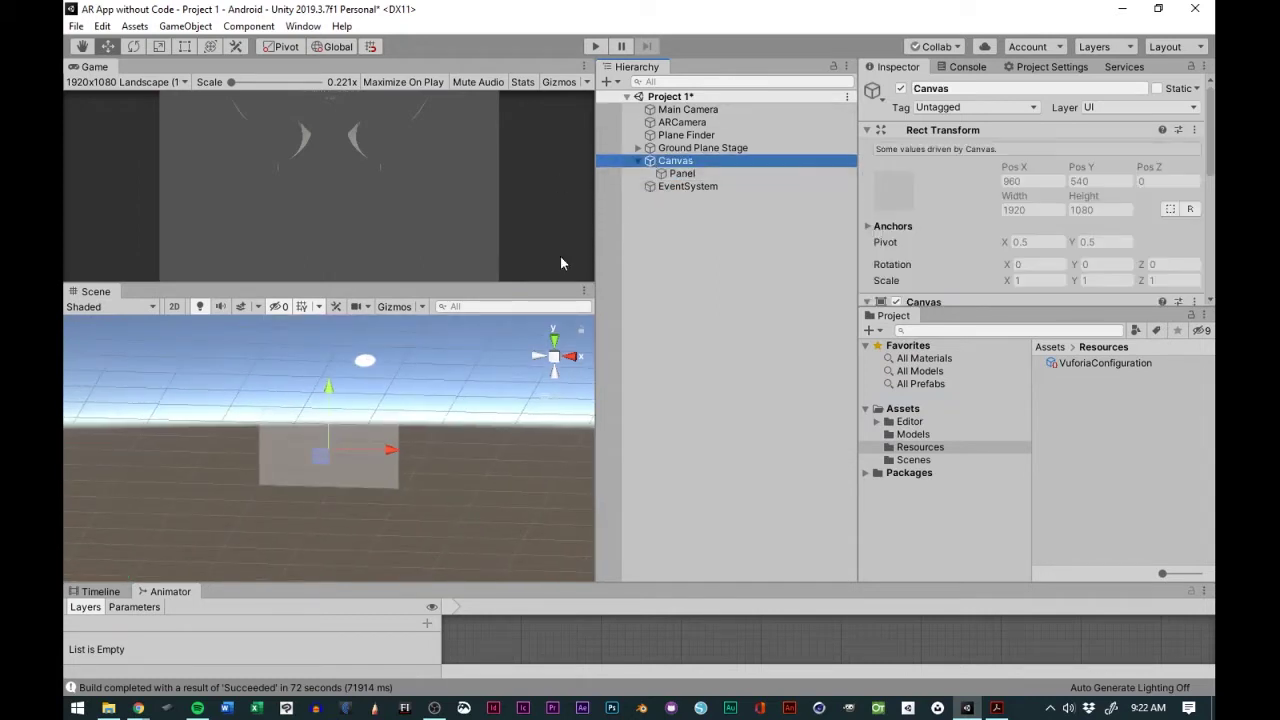
scroll(290, 465, "up", 5)
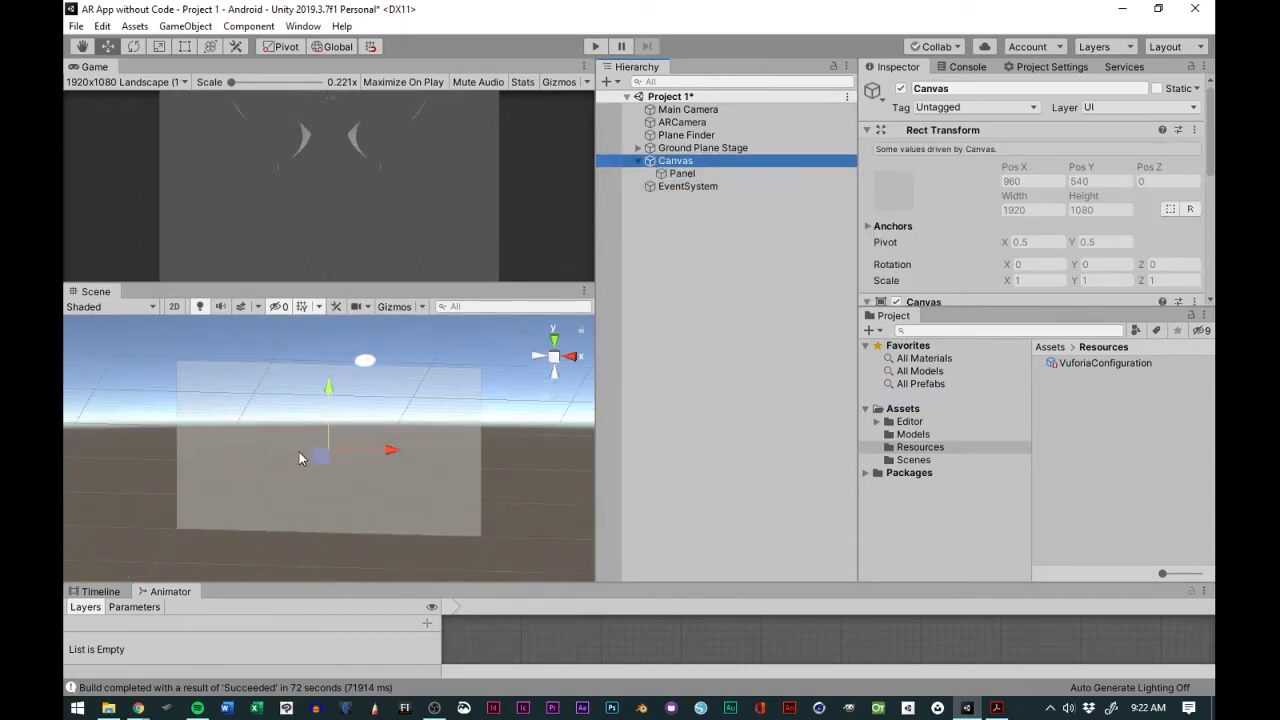
mouse_move(282, 465)
left_mouse_down("alt")
mouse_move(278, 476)
mouse_move(293, 449)
left_mouse_up("alt")
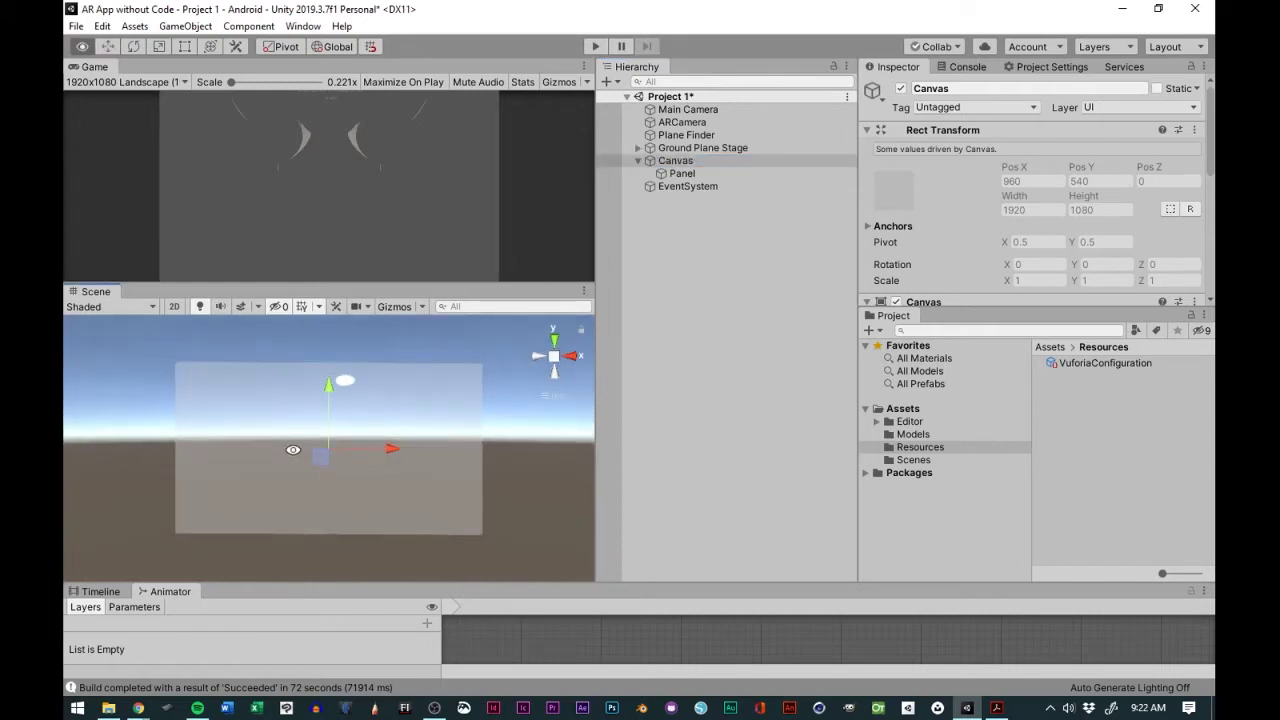
scroll(326, 481, "up", 2)
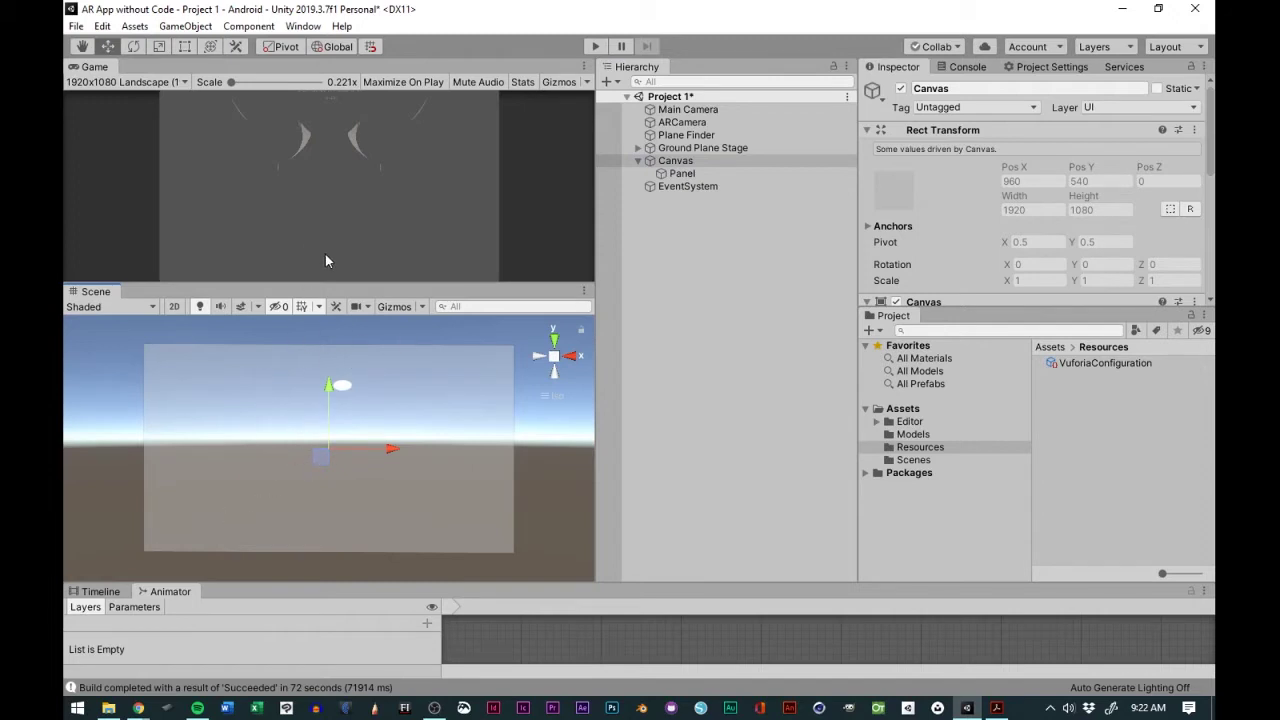
mouse_move(340, 284)
left_mouse_down()
mouse_move(340, 358)
mouse_move(340, 297)
left_mouse_up()
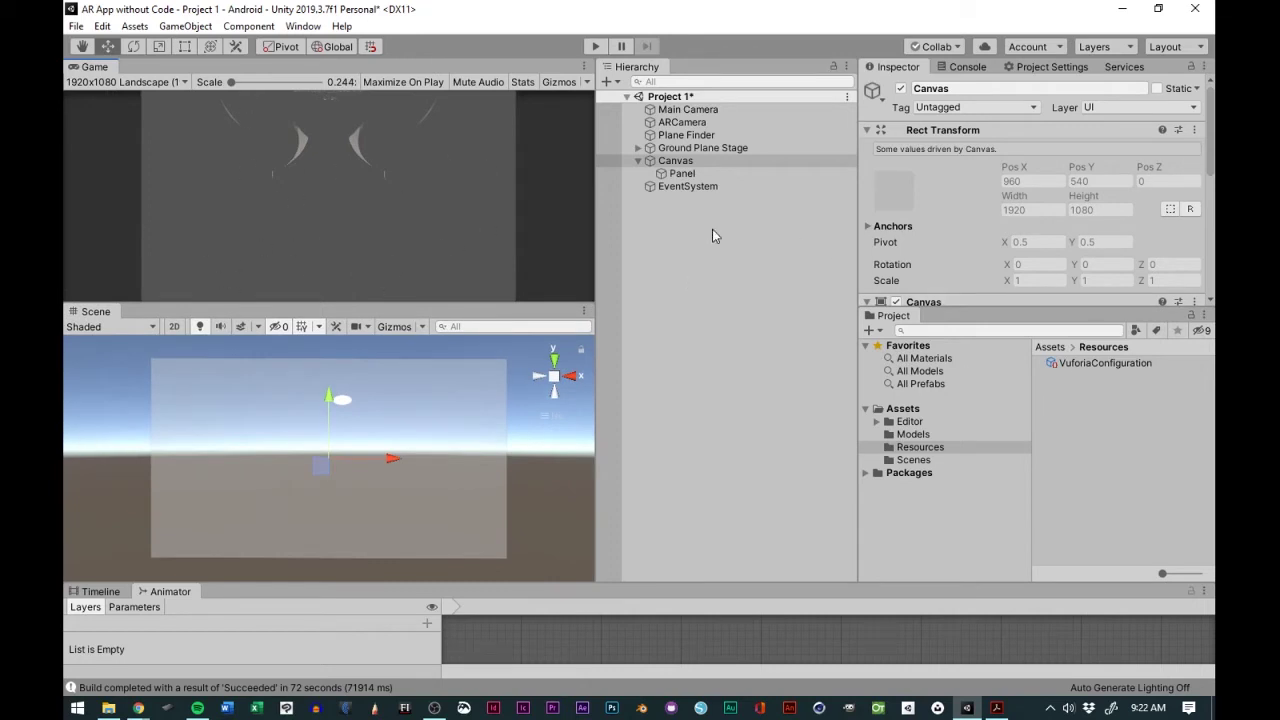
Select the Panel and collapse its image preview to expose the Image component settings.
scroll(1042, 231, "down", 5)
scroll(1042, 231, "up", 5)
scroll(866, 181, "down", 3)
left_click(671, 177)
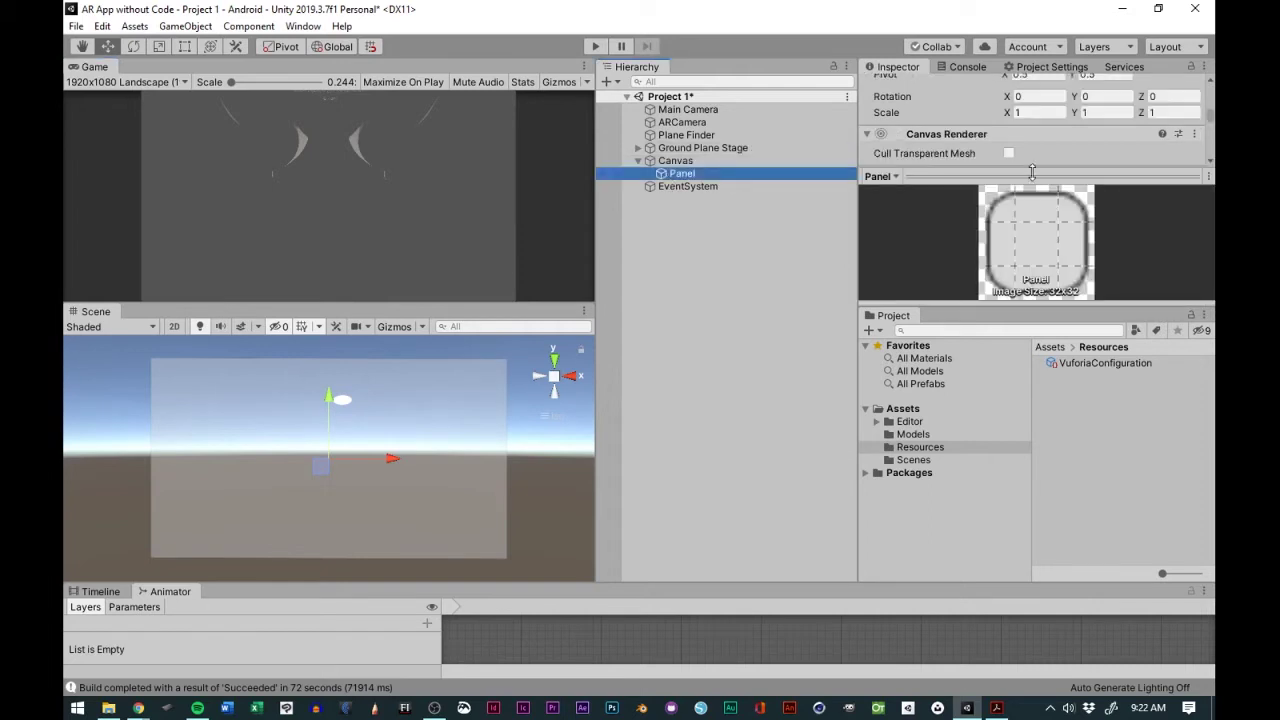
left_click(1002, 178)
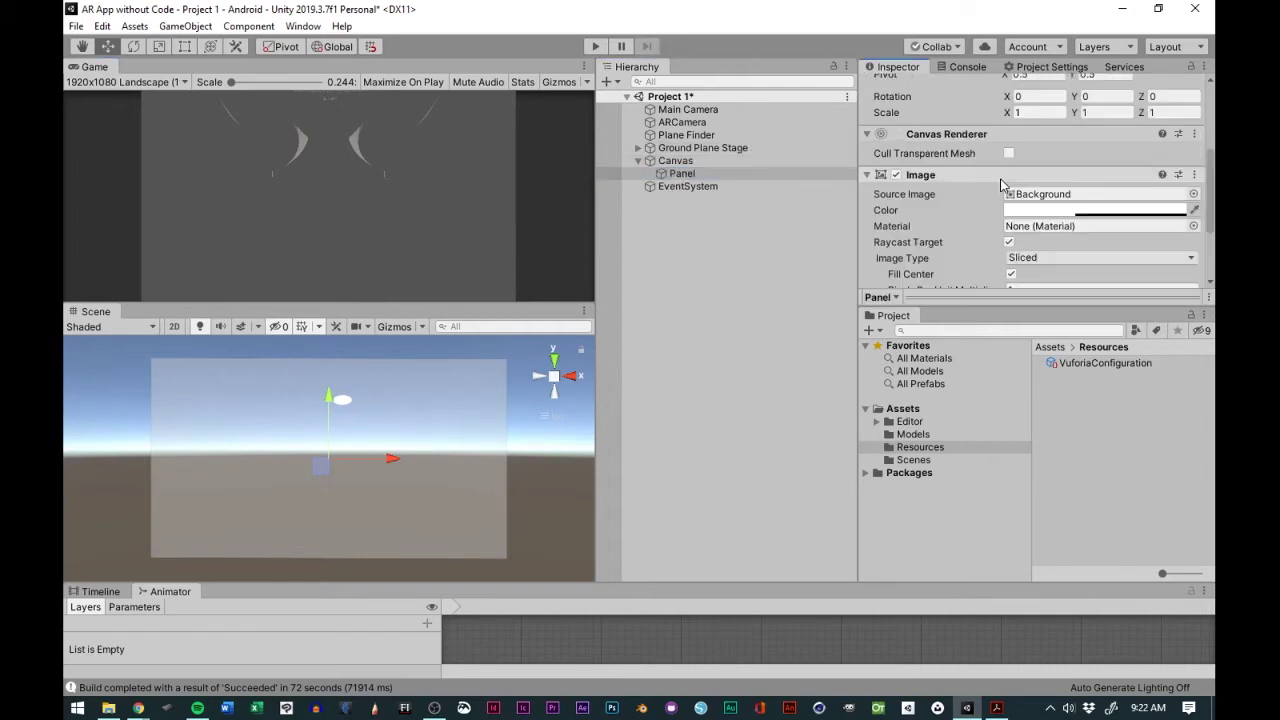
Make the Panel's Image colour fully opaque by setting its alpha to 255.
left_click(1044, 211)
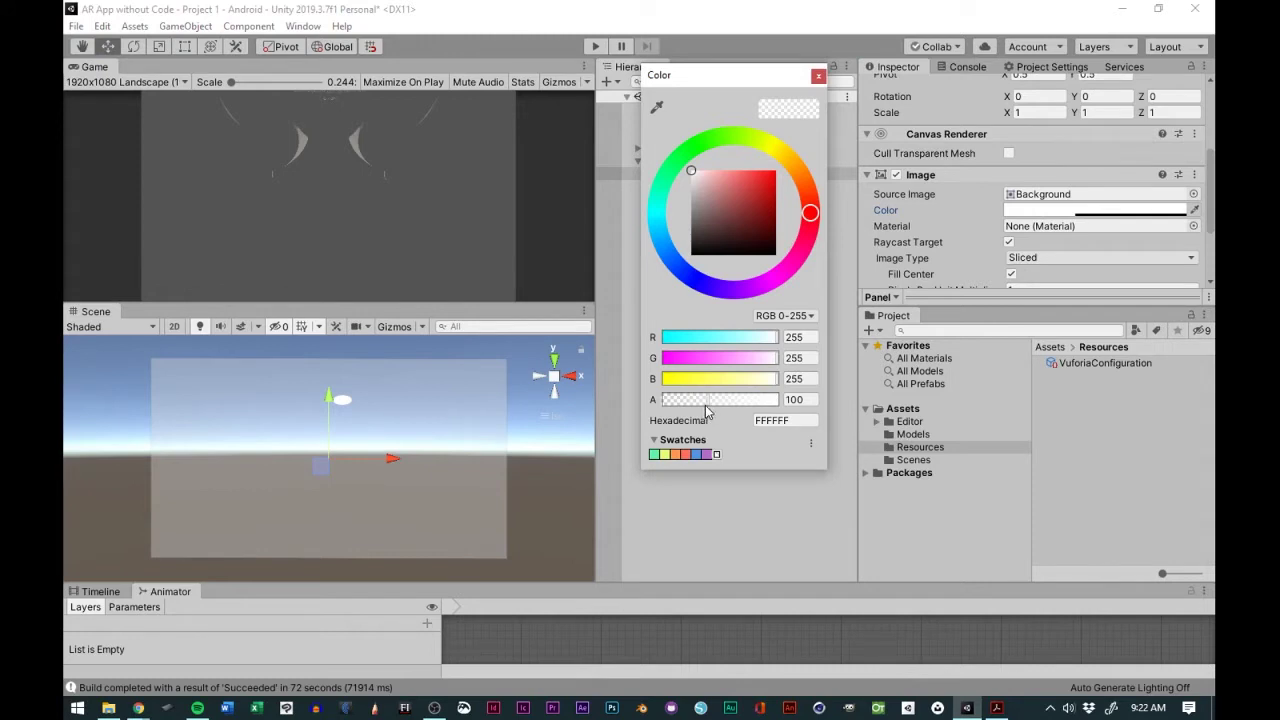
left_click(818, 76)
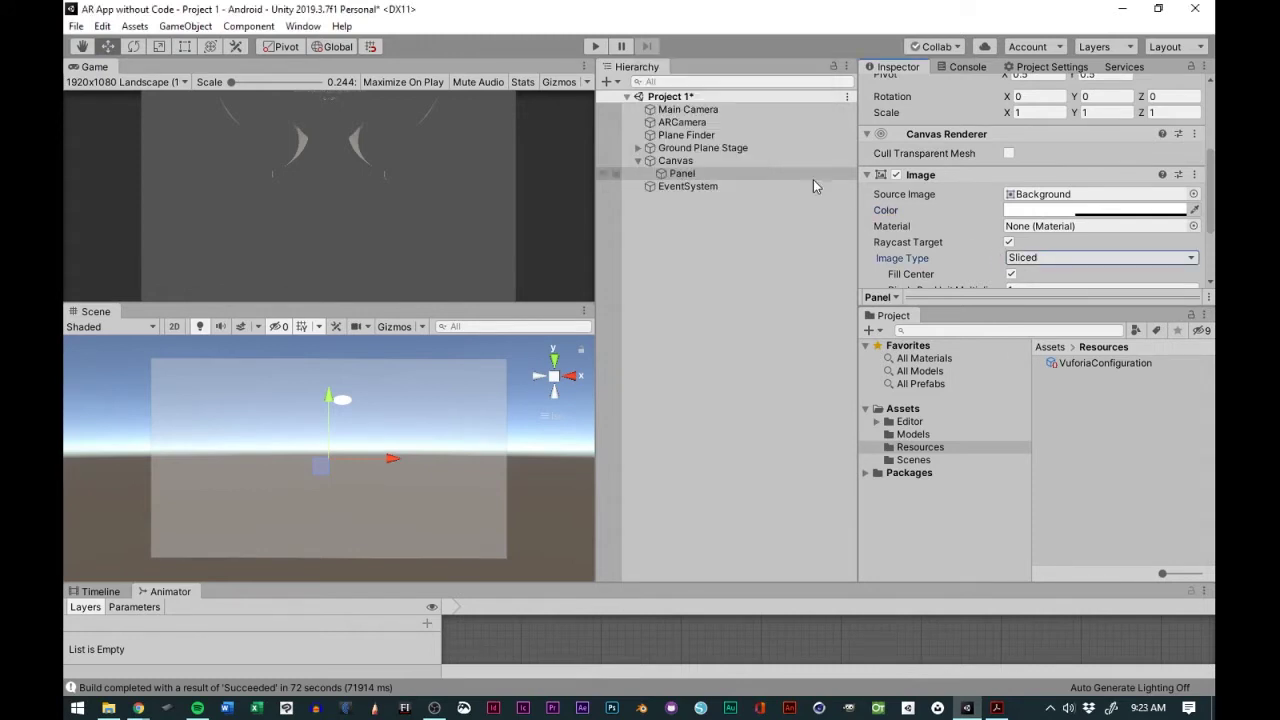
left_click(740, 174)
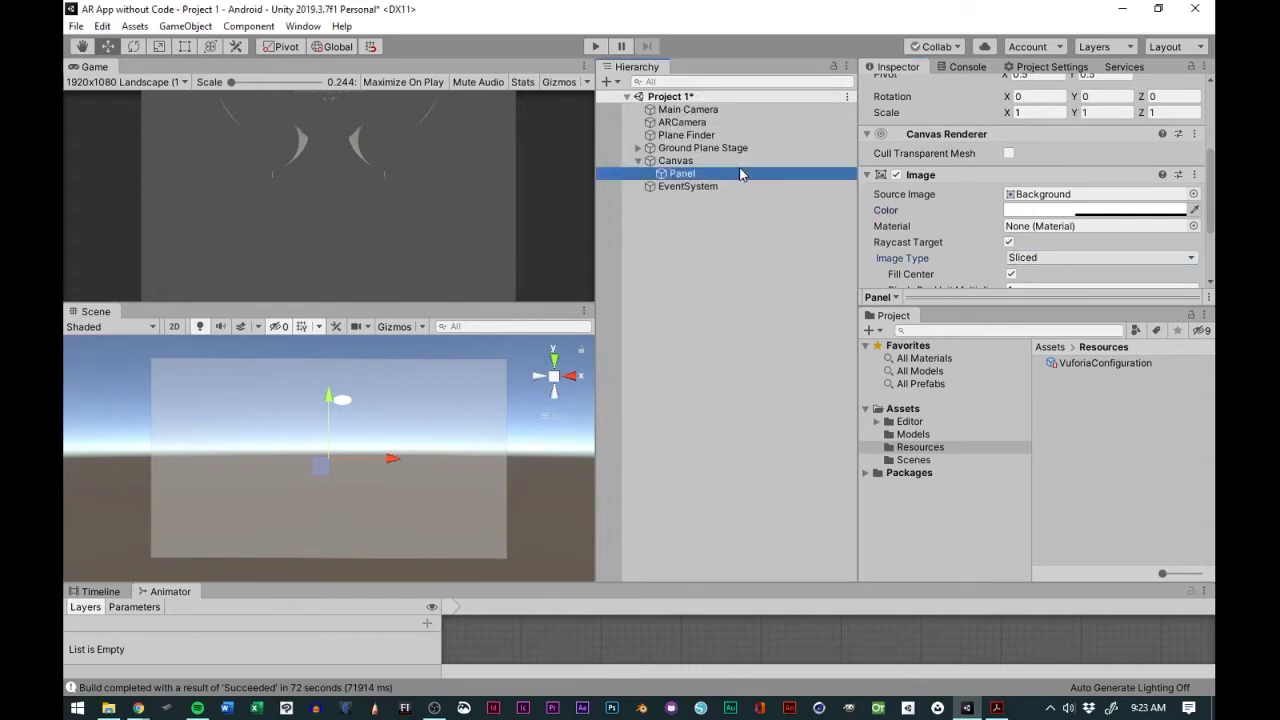
left_click(1057, 212)
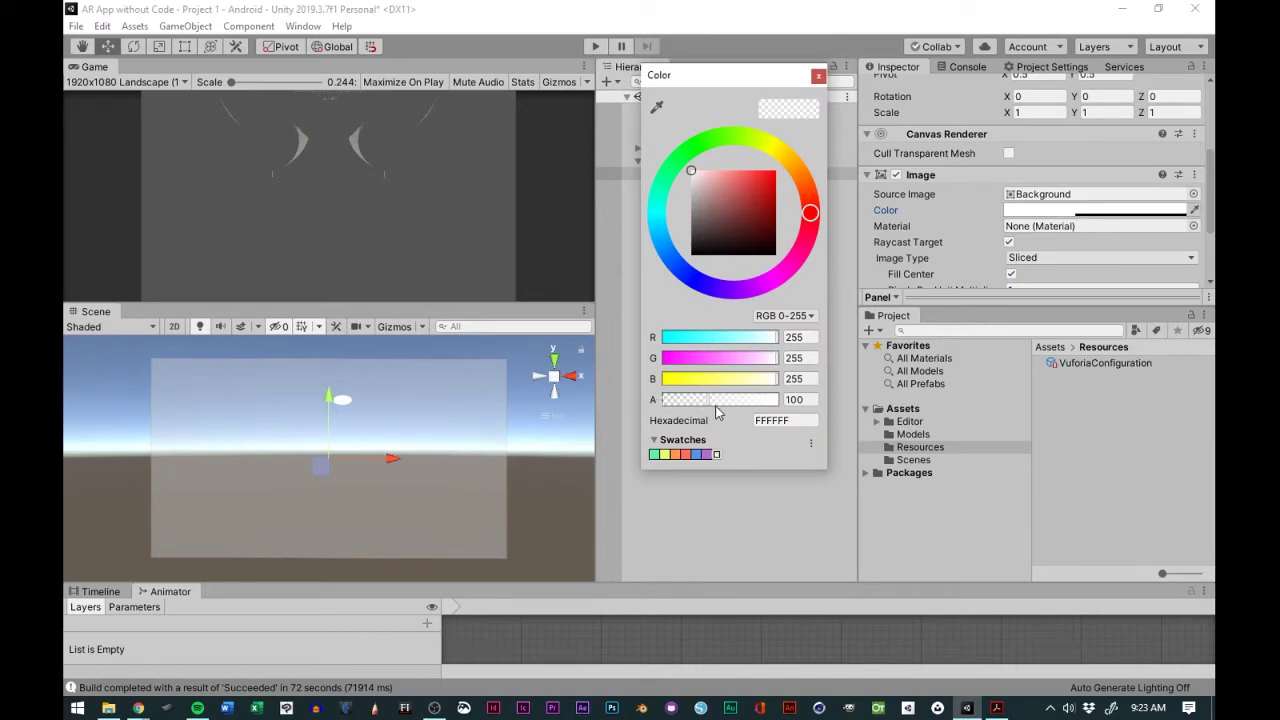
left_click_drag(705, 406, 789, 411)
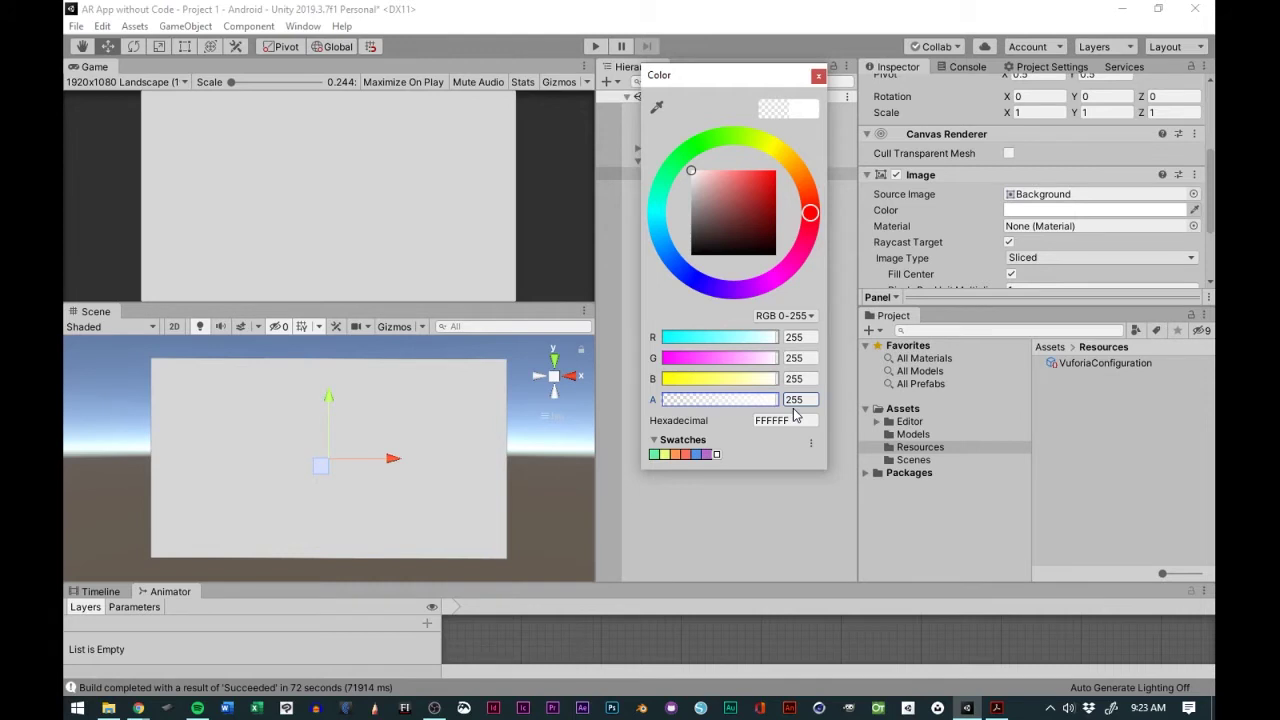
left_click_drag(776, 400, 660, 401)
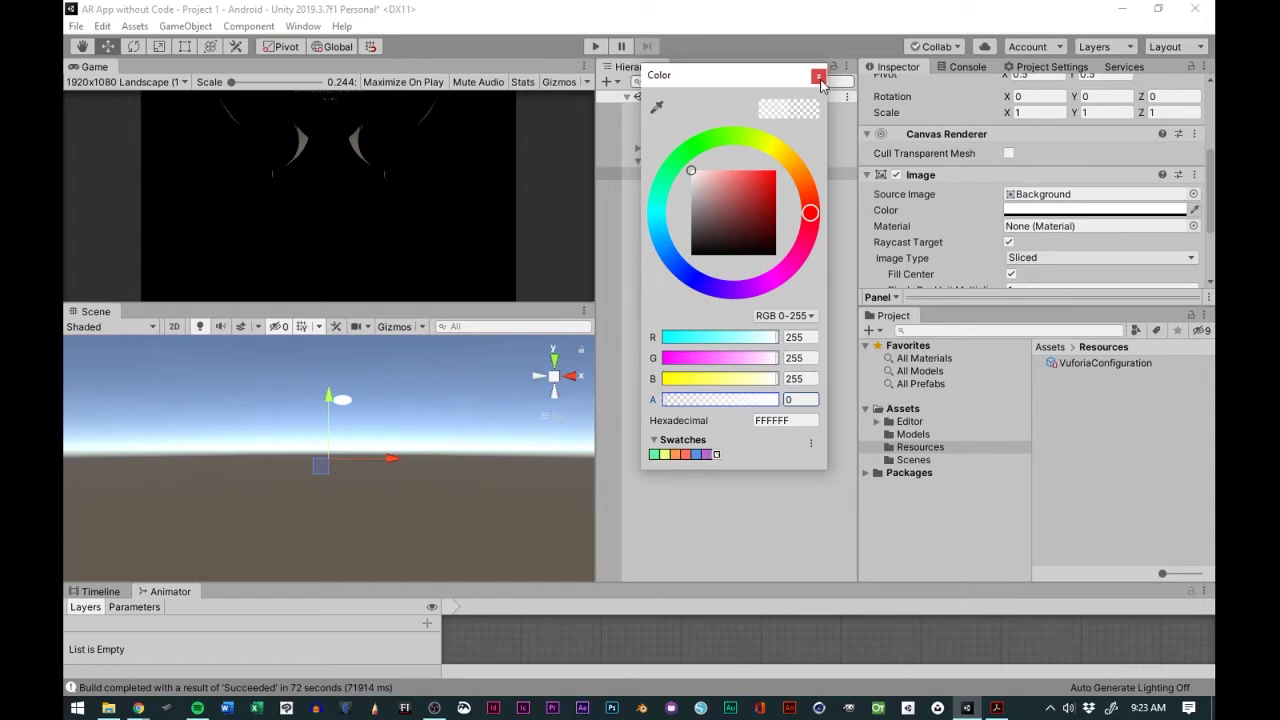
left_click_drag(670, 402, 766, 417)
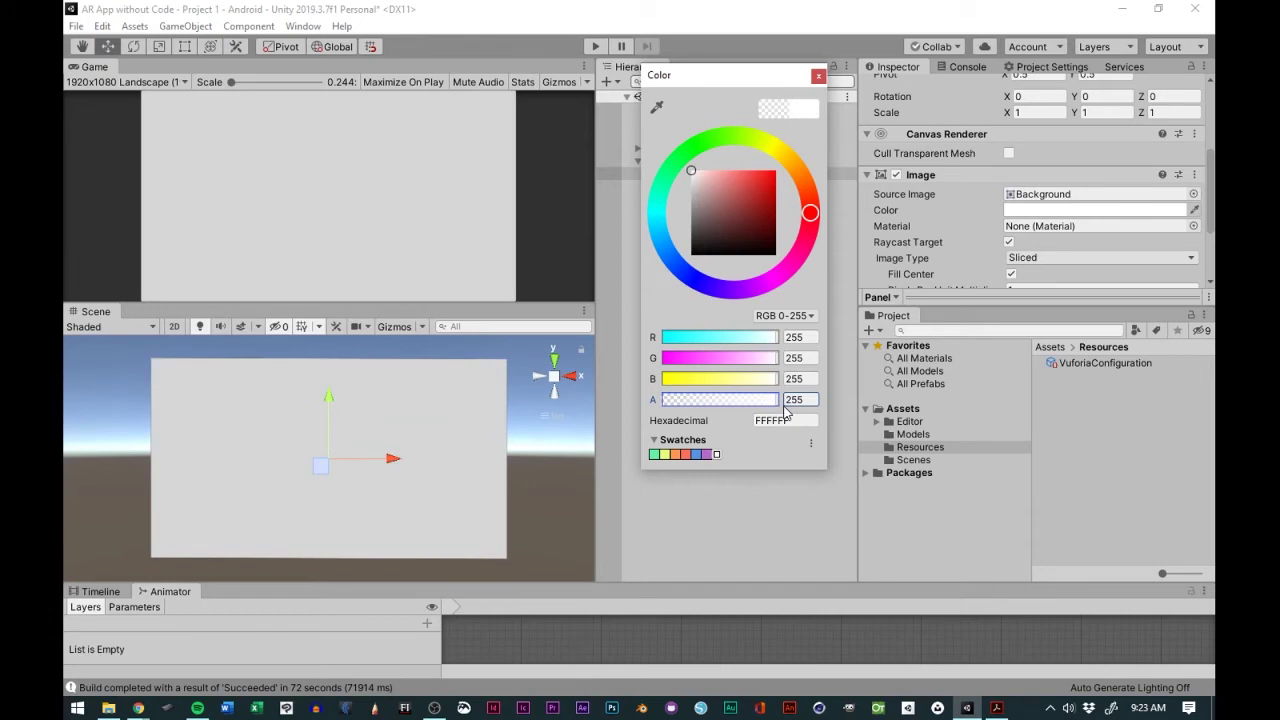
left_click(818, 76)
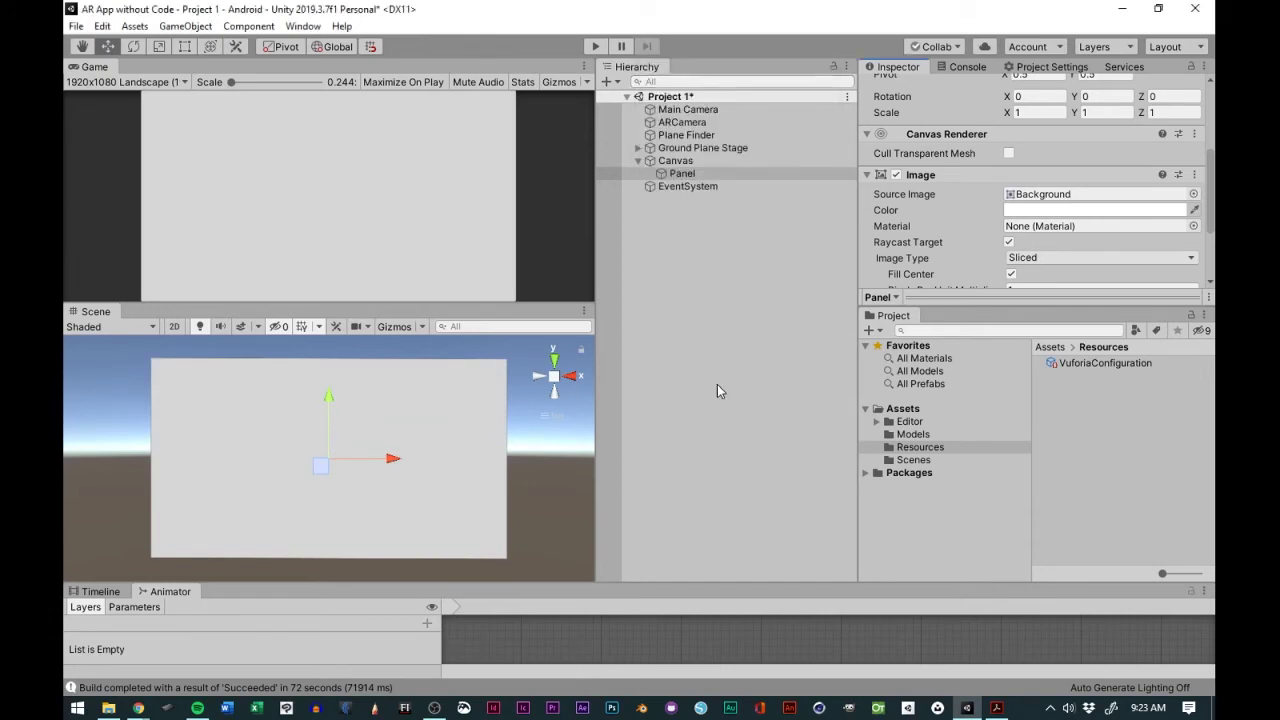
Anchor the Panel with the bottom-stretch preset, also setting its pivot and position.
scroll(281, 499, "down", 2)
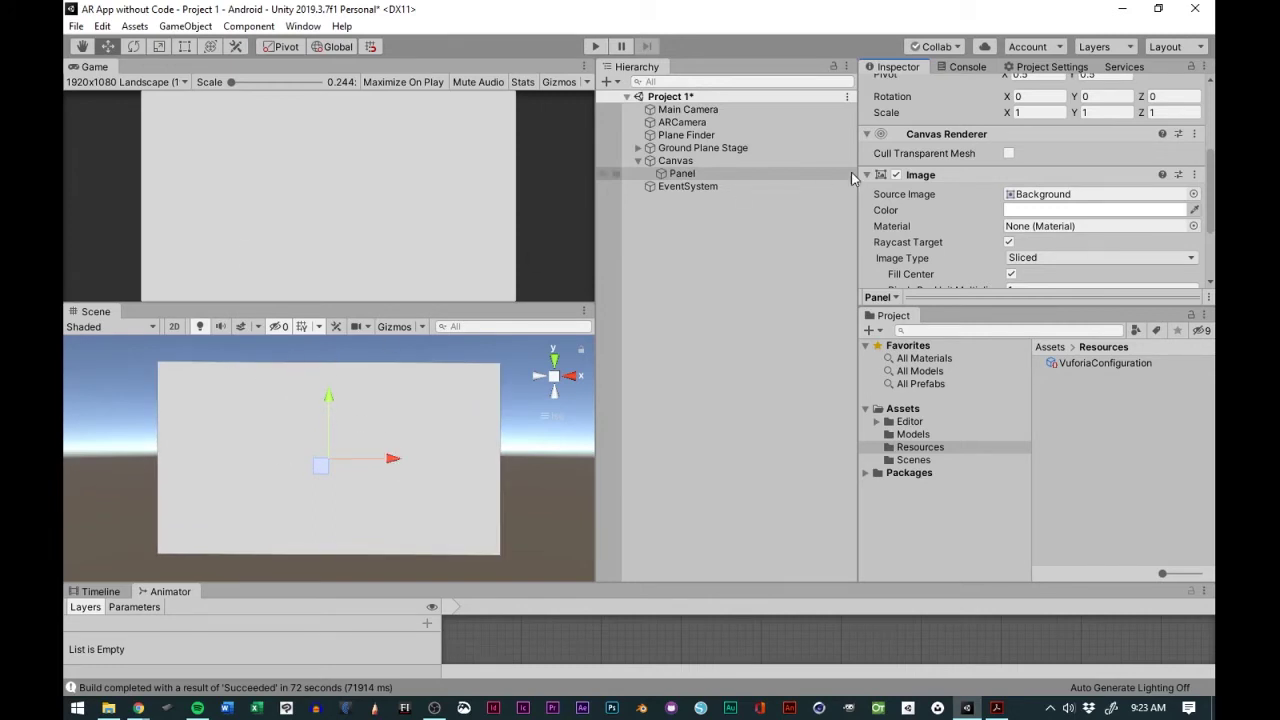
scroll(982, 205, "up", 3)
left_click(893, 175)
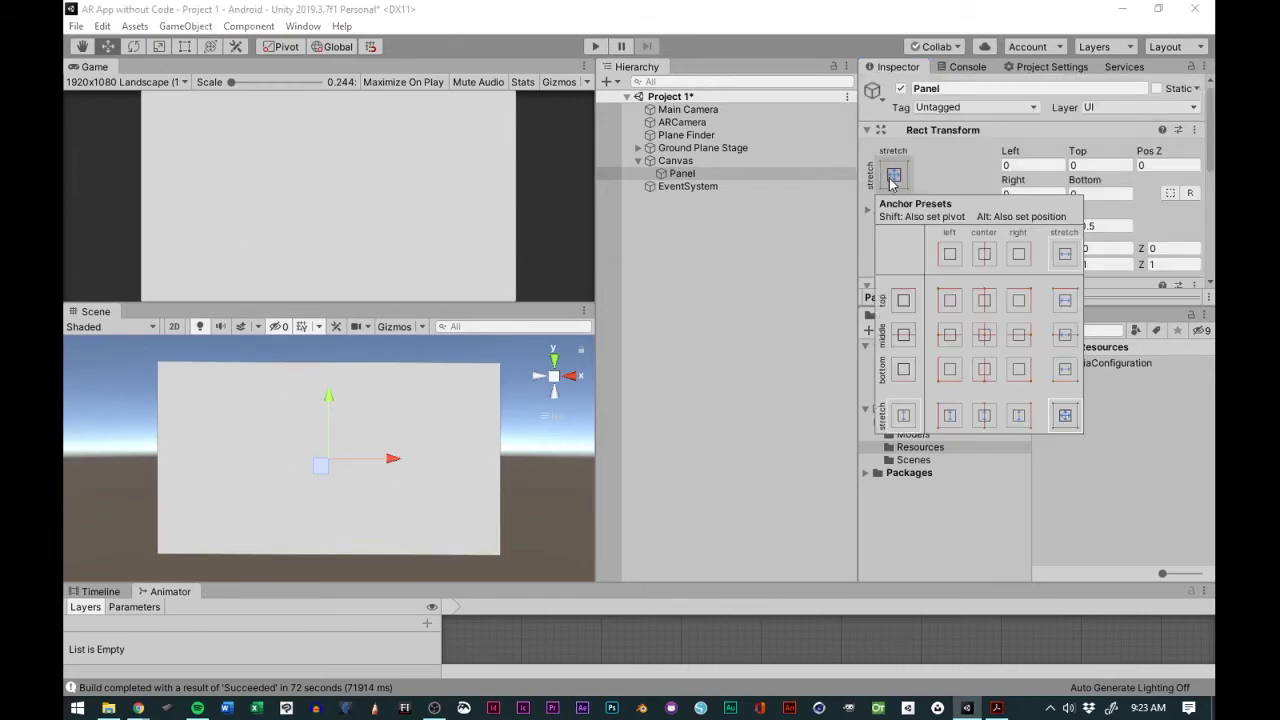
left_click(900, 176)
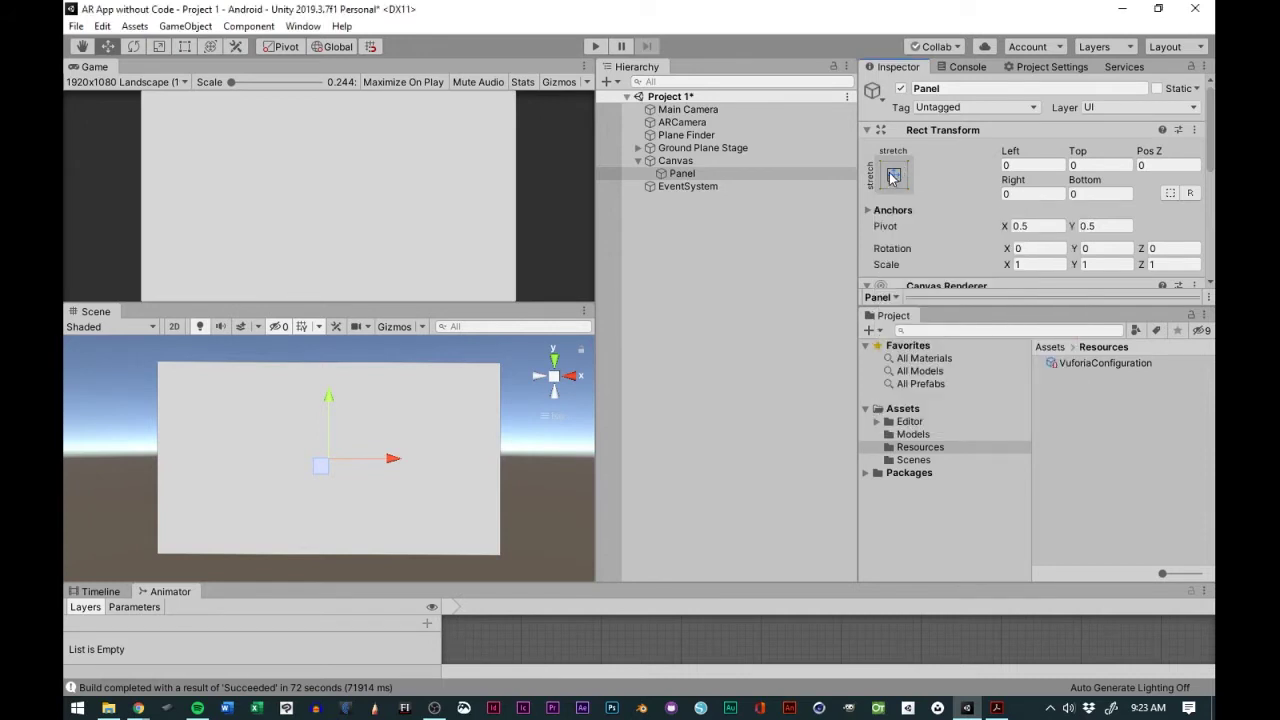
left_click(893, 180)
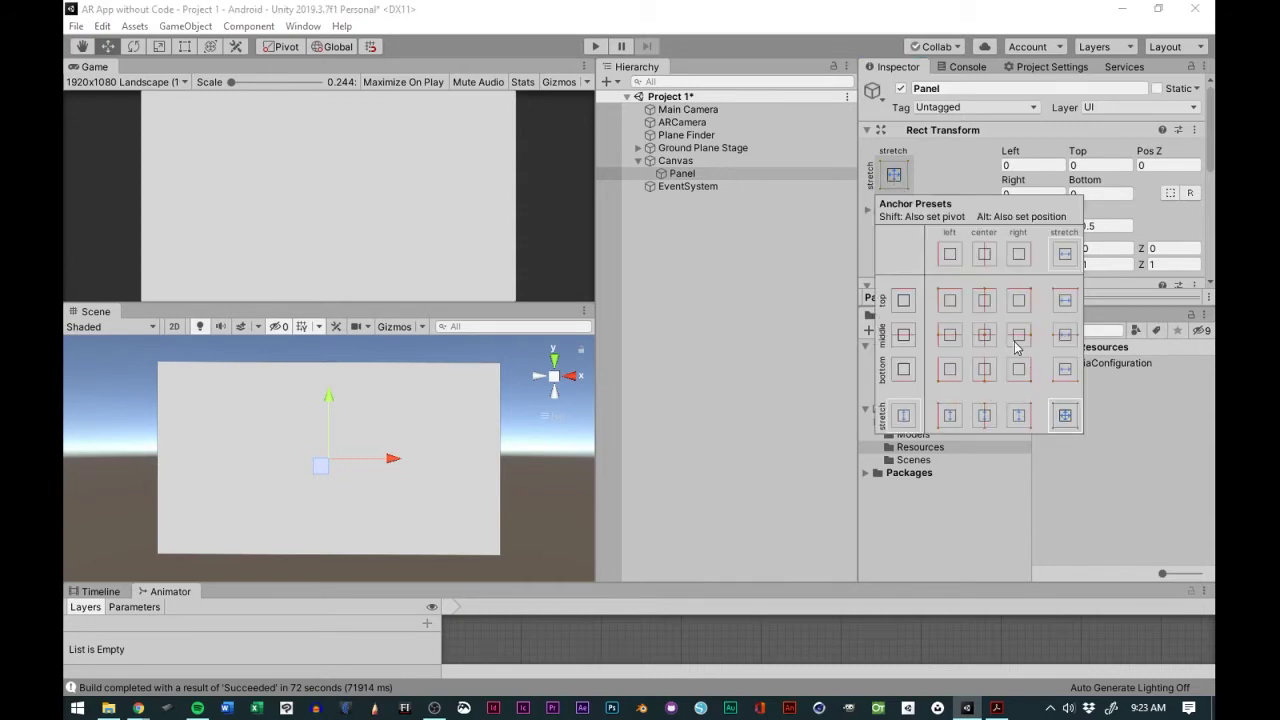
key("shift+alt")
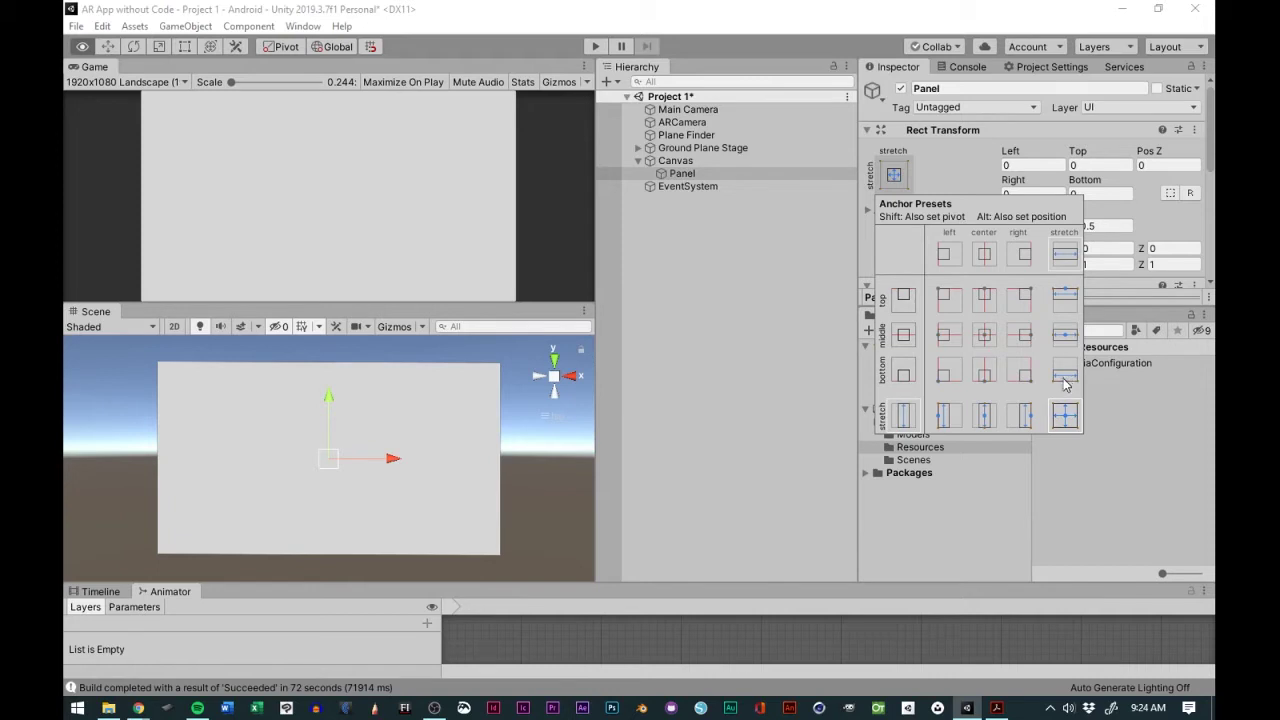
left_click(1065, 378)
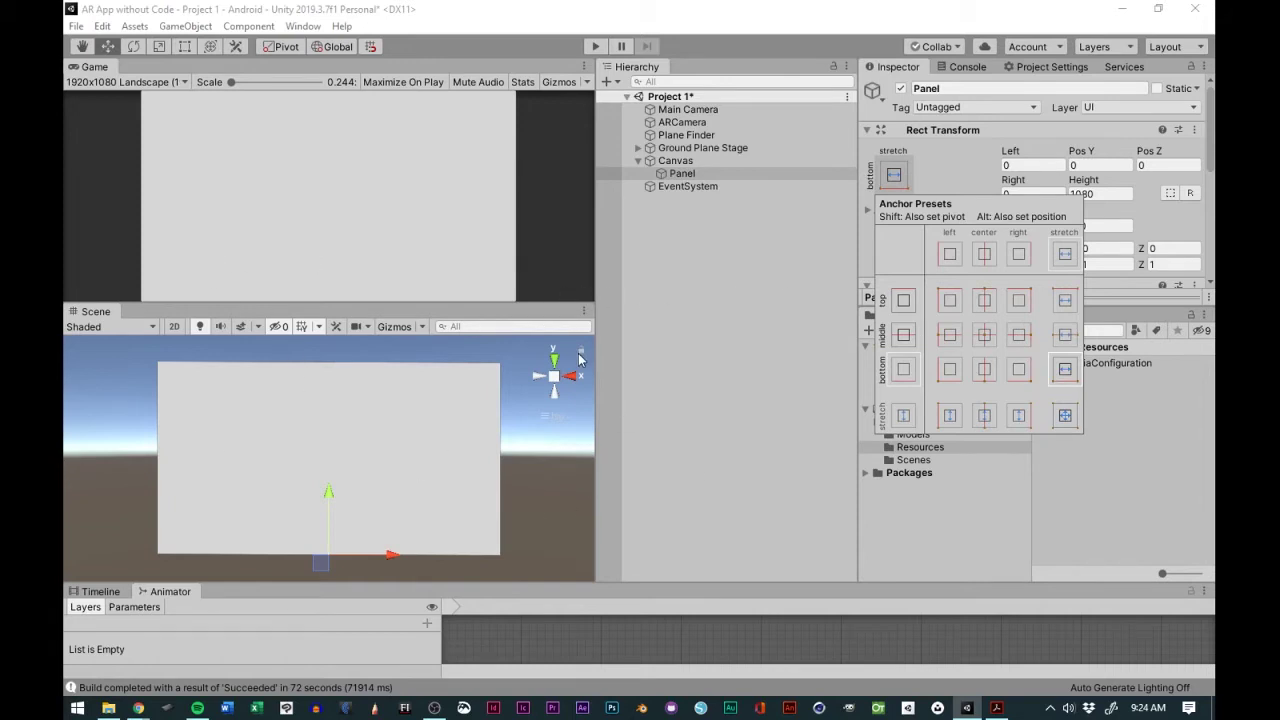
Shrink the Panel to a strip along the Canvas's bottom edge with the Rect Tool and set its height to 270.
left_click(187, 52)
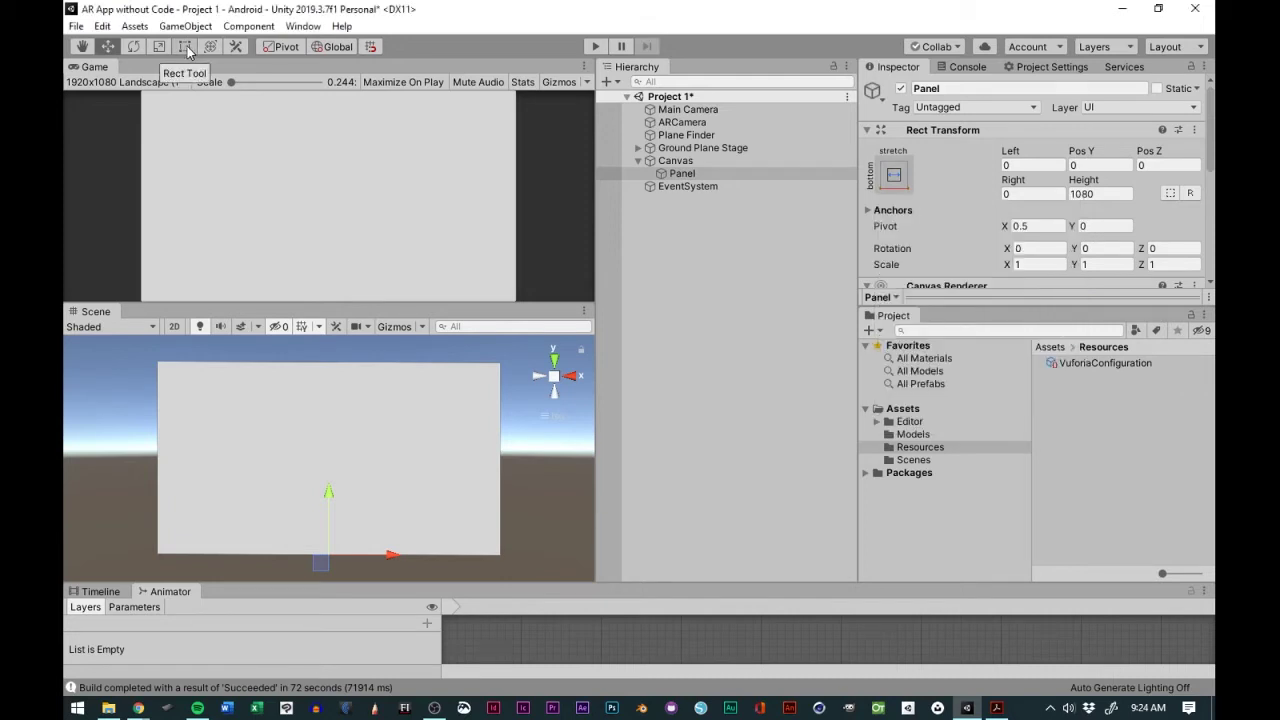
left_click(185, 47)
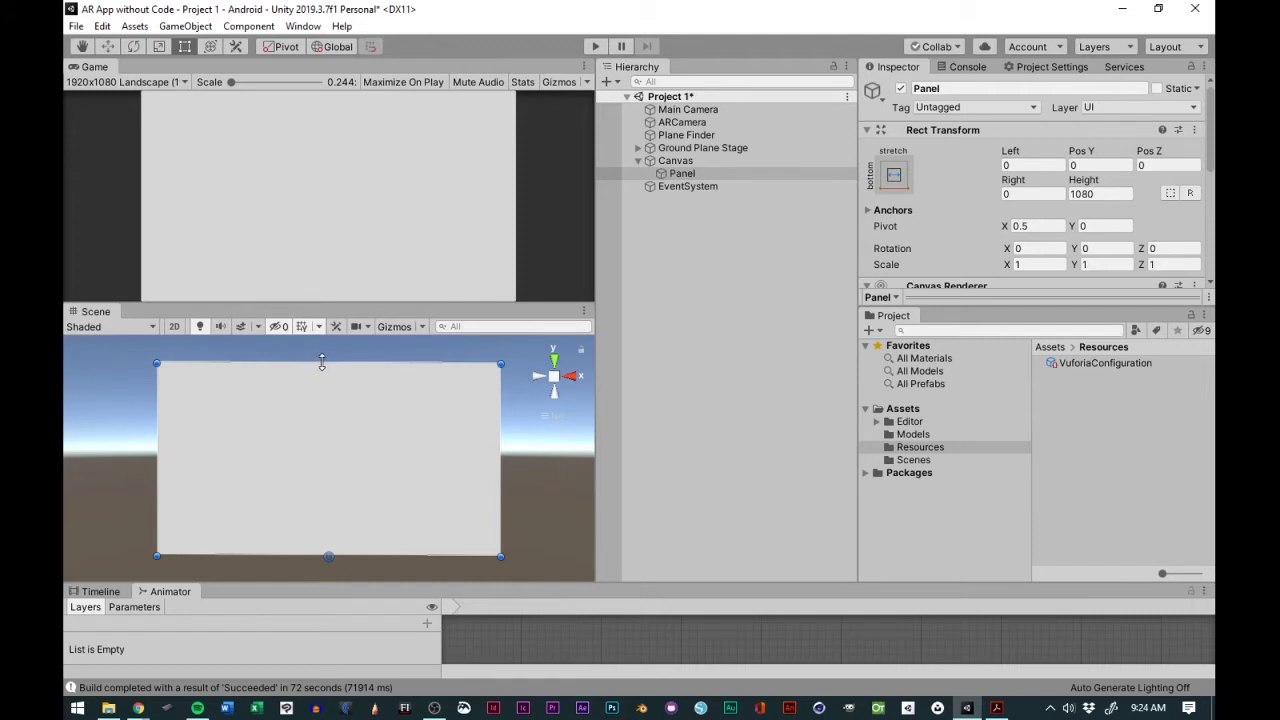
left_click_drag(320, 362, 318, 508)
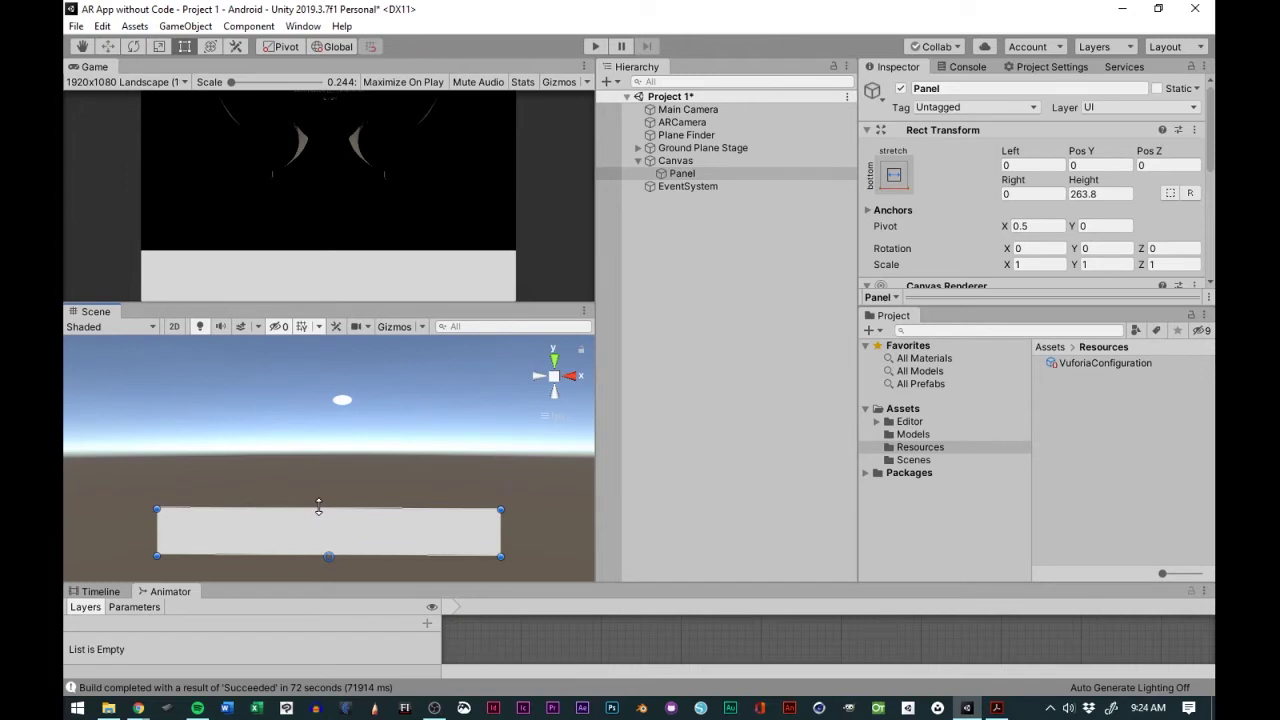
left_click(1081, 193)
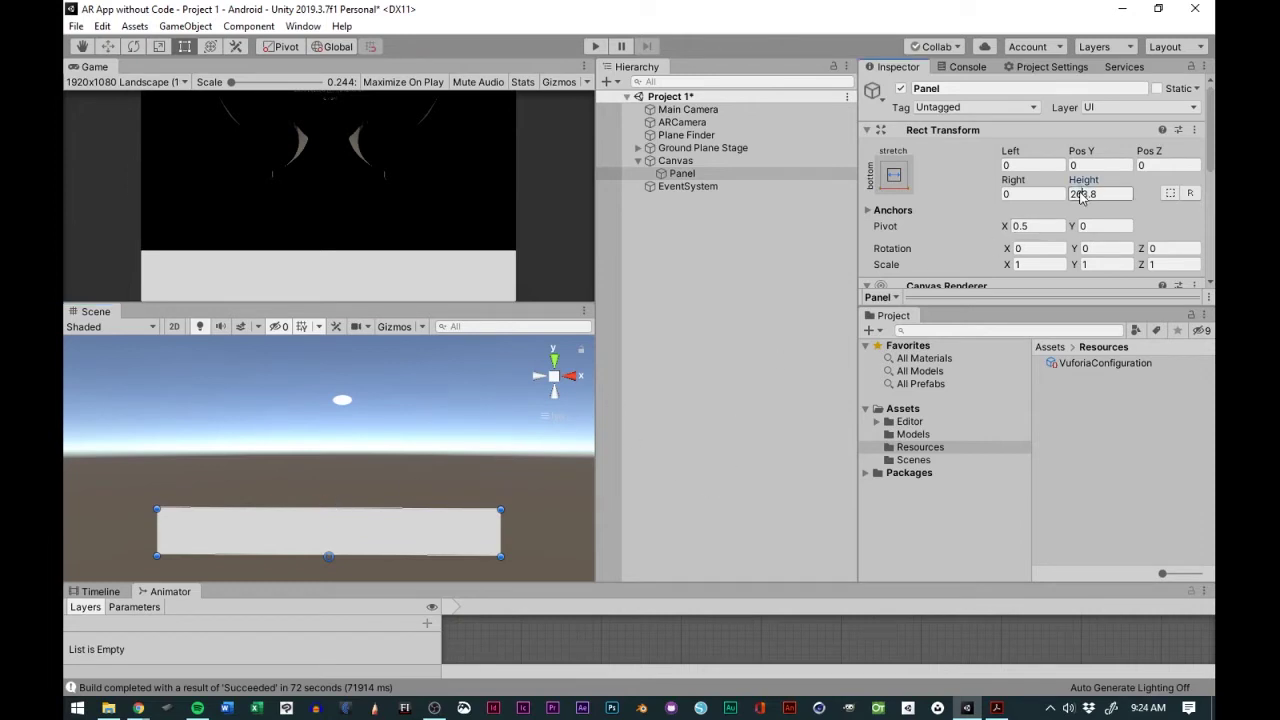
type("2")
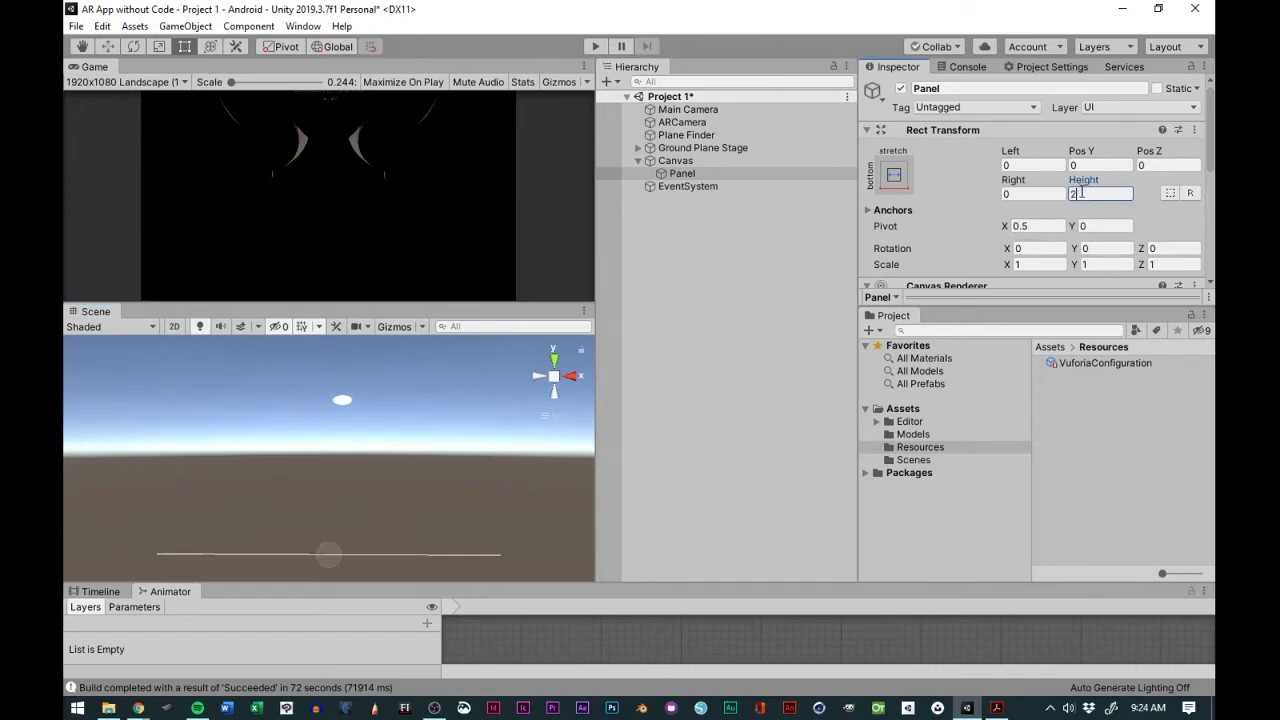
type("70")
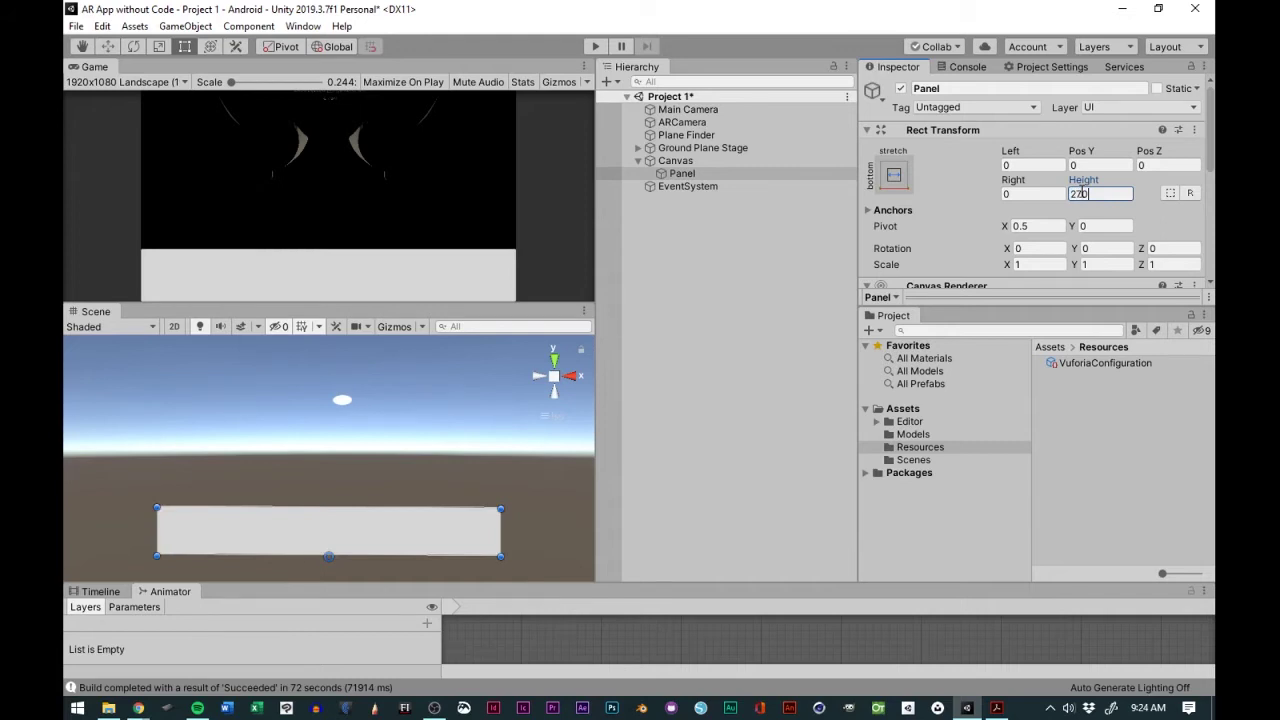
Compare the extents of the Canvas and its Panel, and save the scene.
left_click(665, 163)
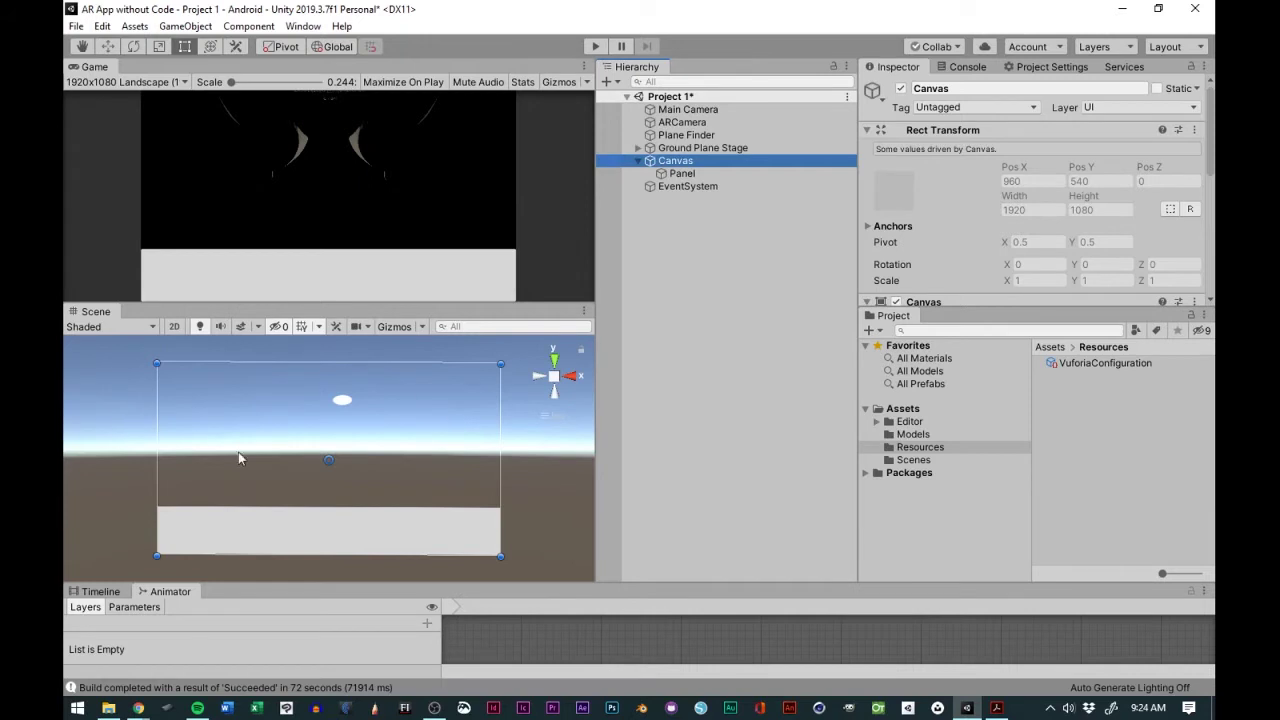
left_click(680, 173)
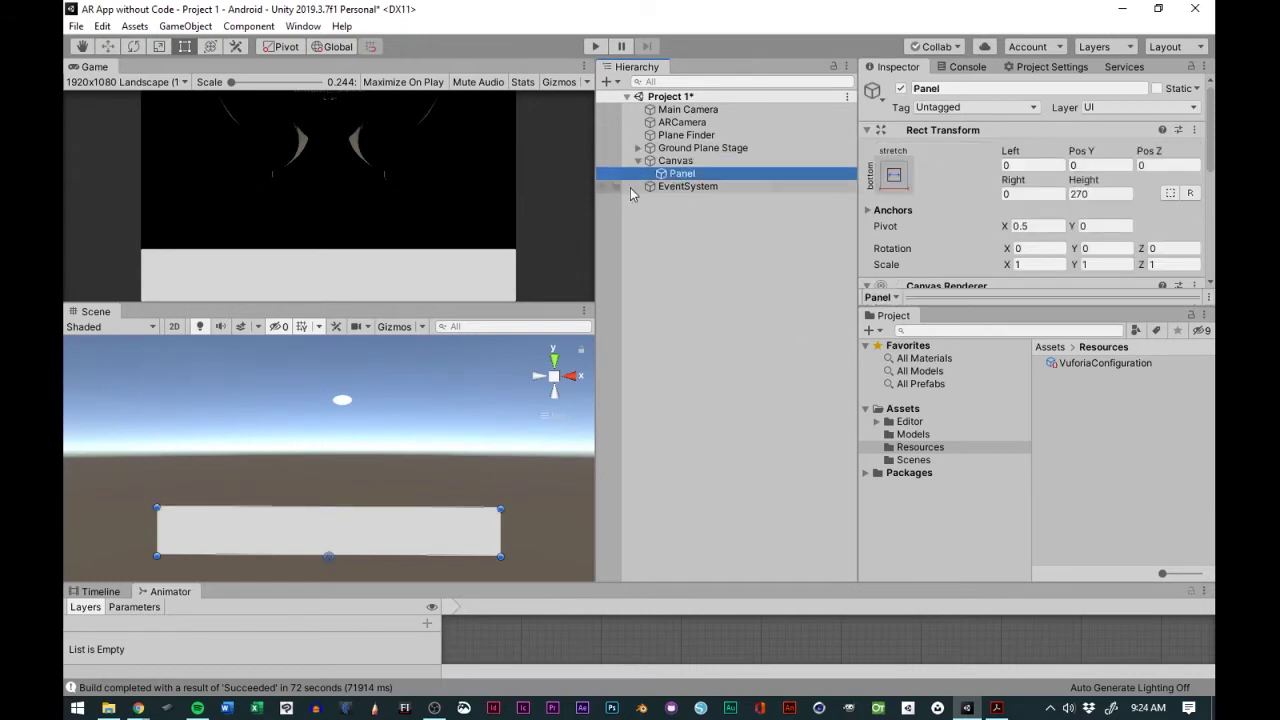
left_click(676, 163)
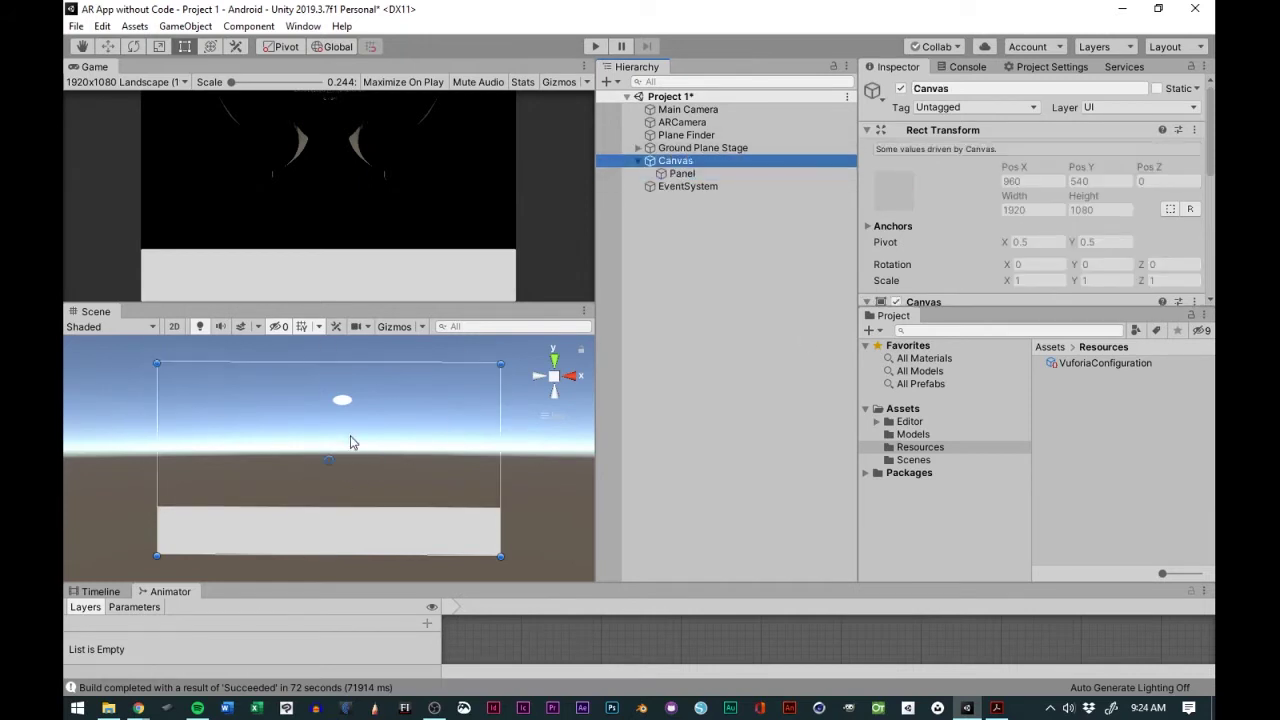
left_click(678, 174)
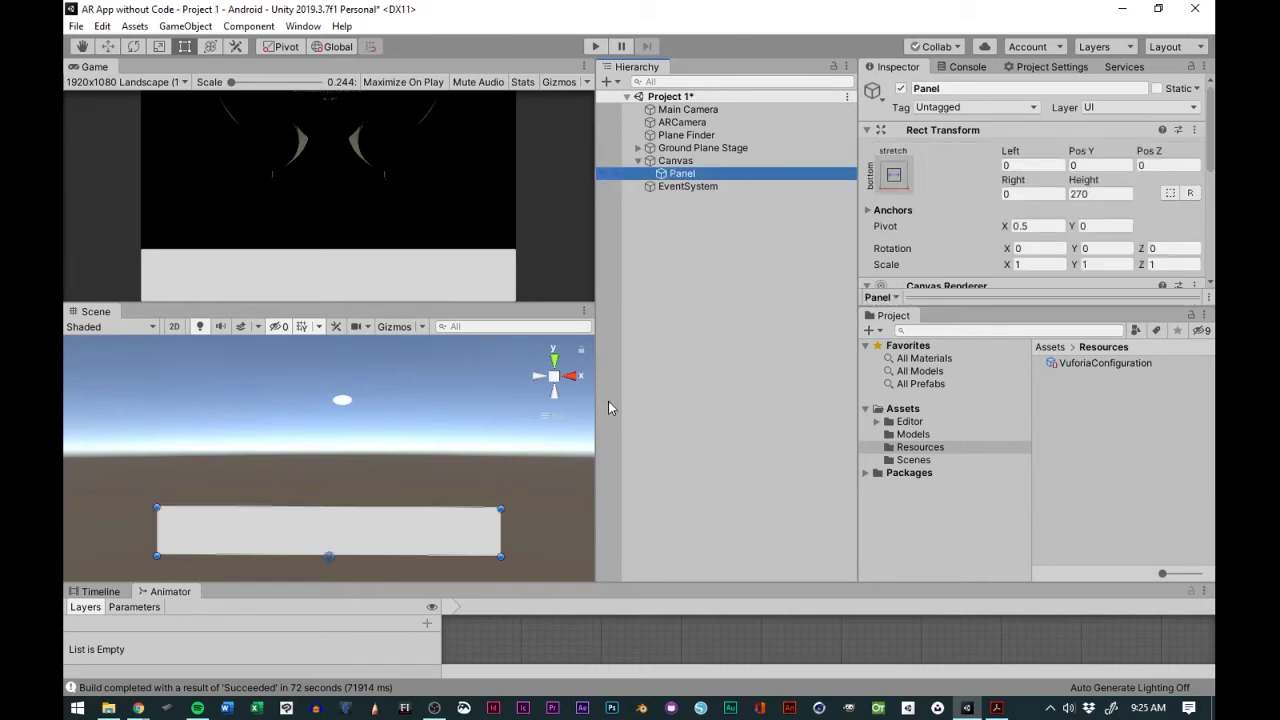
left_click(76, 26)
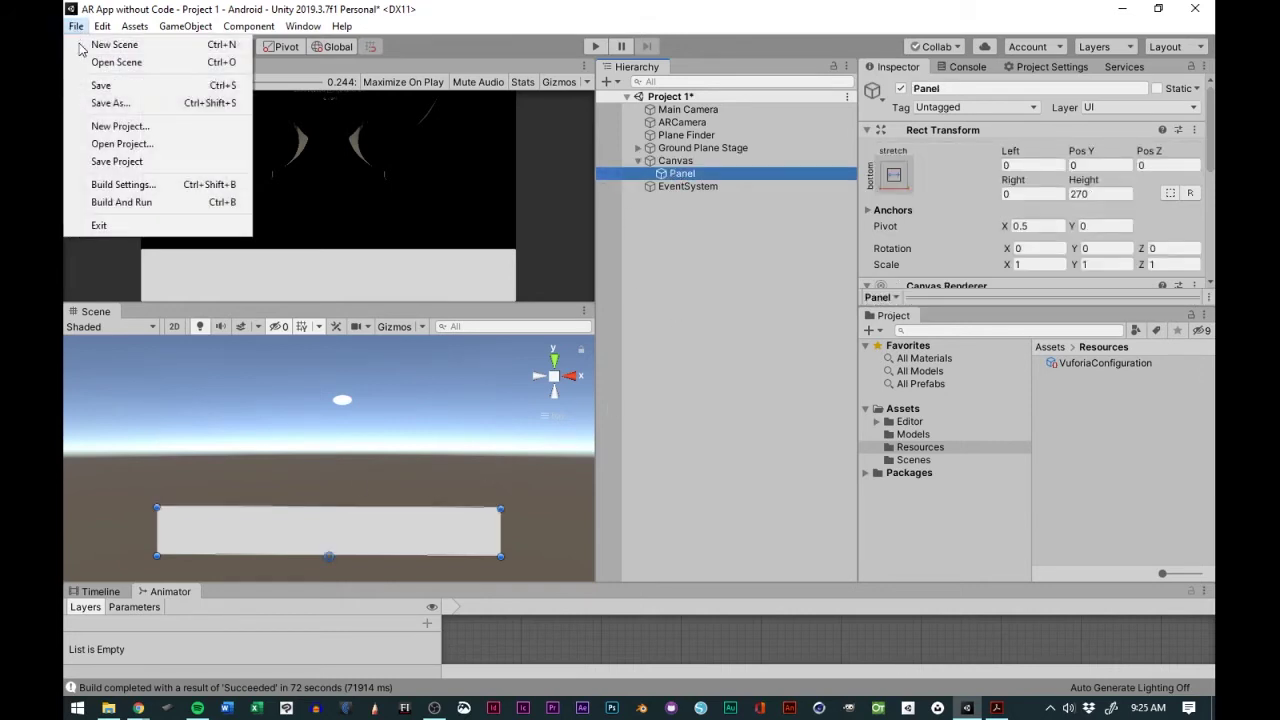
left_click(103, 86)
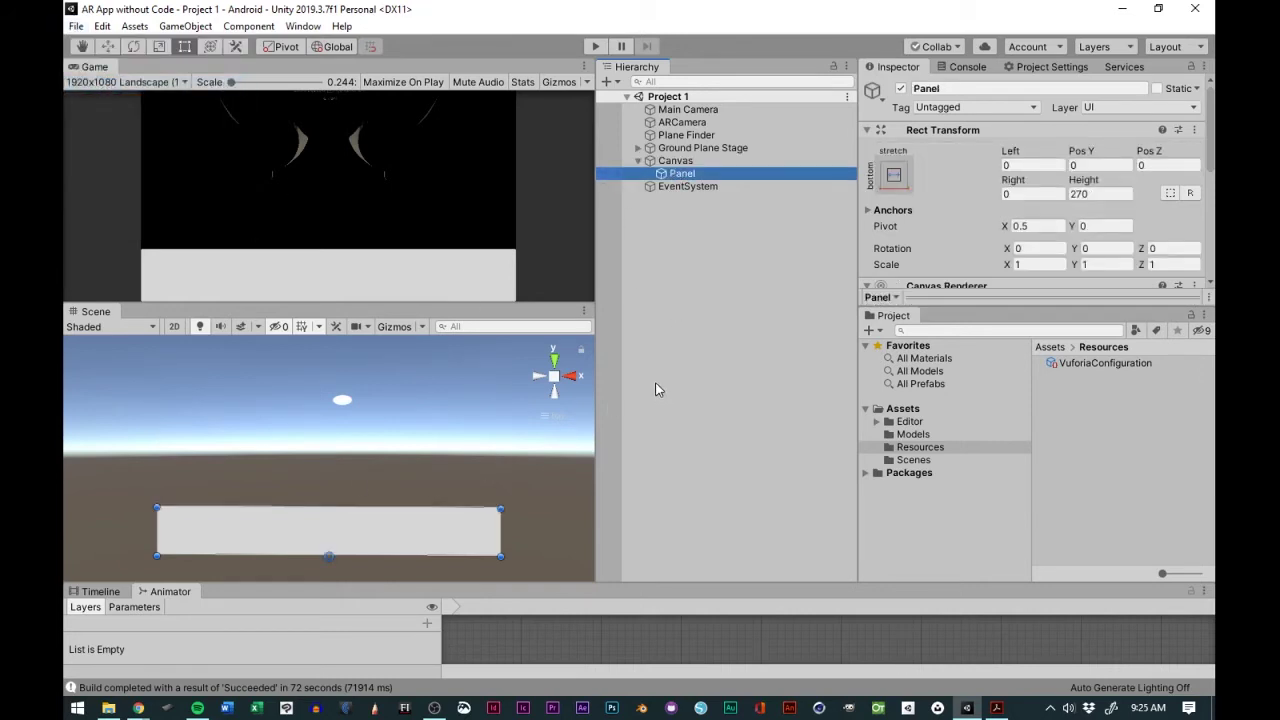
Add a UI Slider as a child of the Panel and scale it uniformly to about 4.49.
right_click(684, 176)
mouse_move(800, 455)
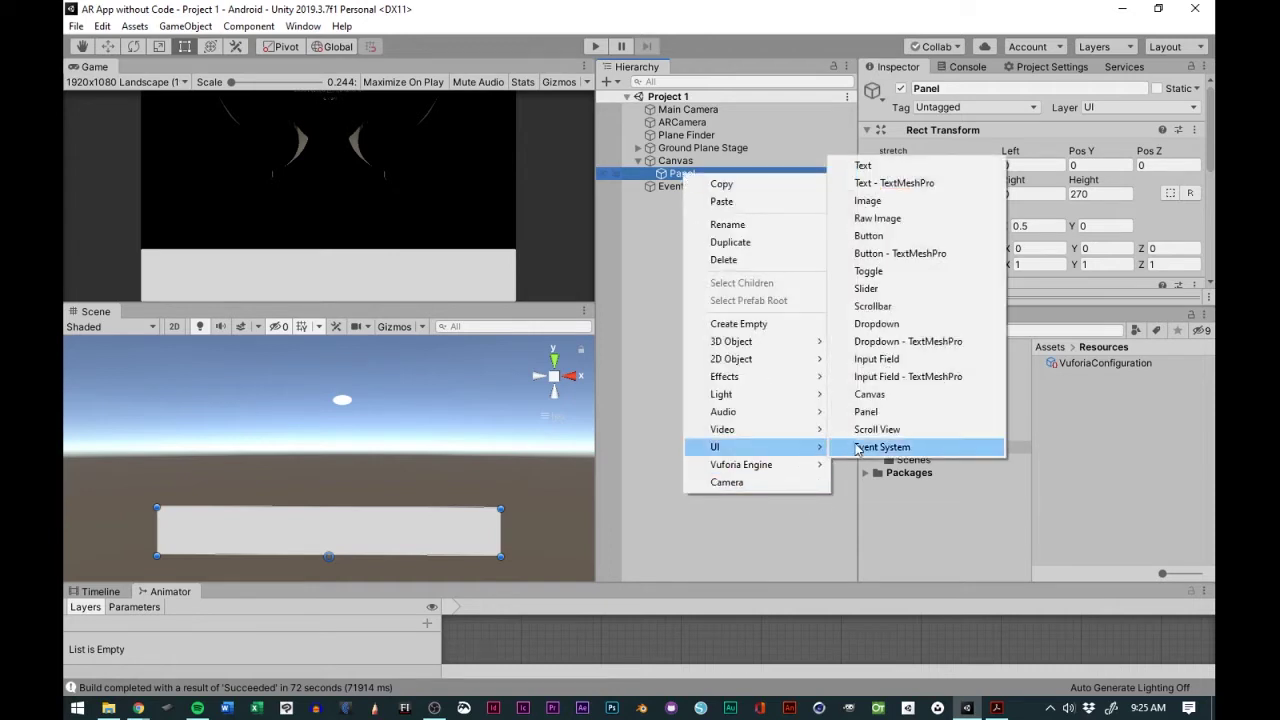
left_click(868, 289)
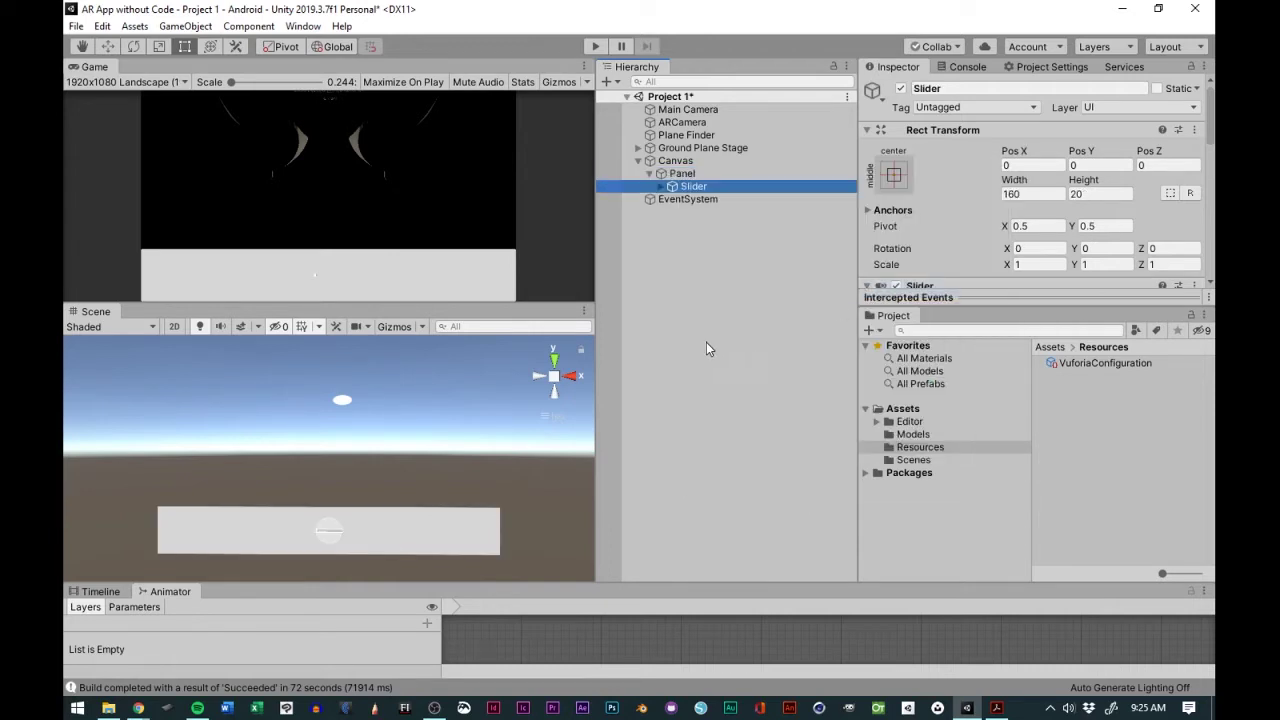
scroll(340, 557, "up", 2)
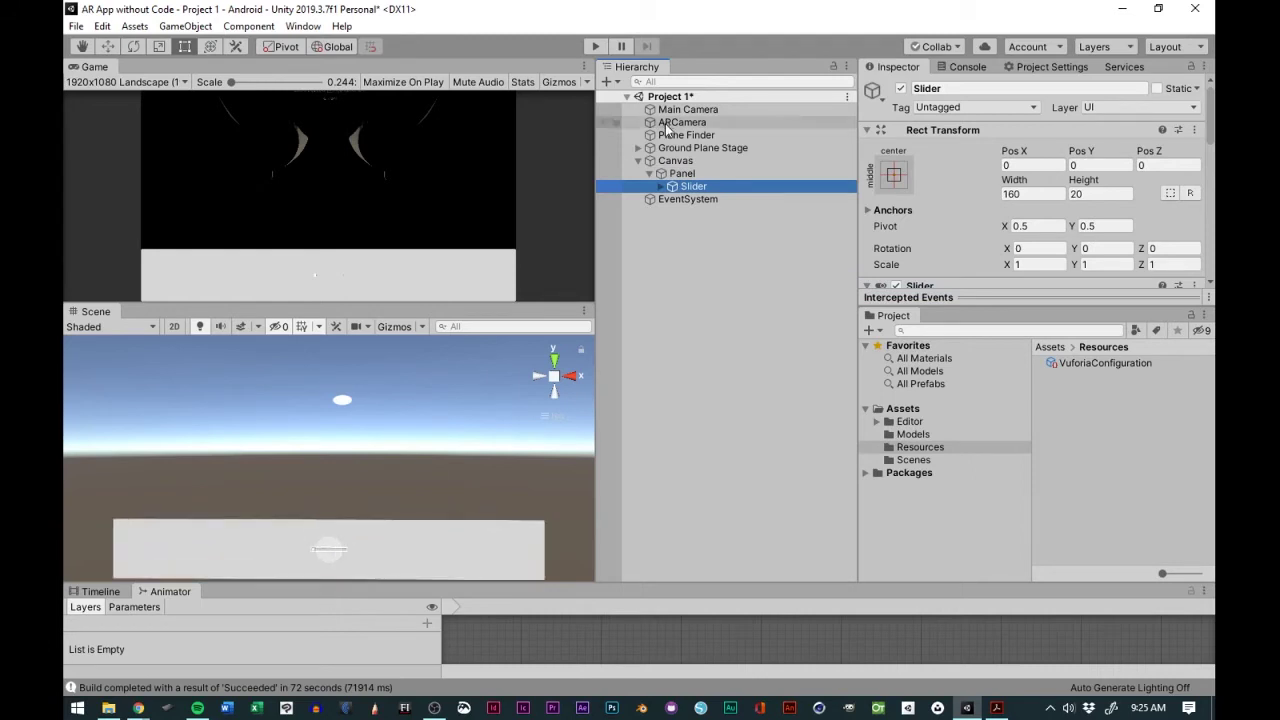
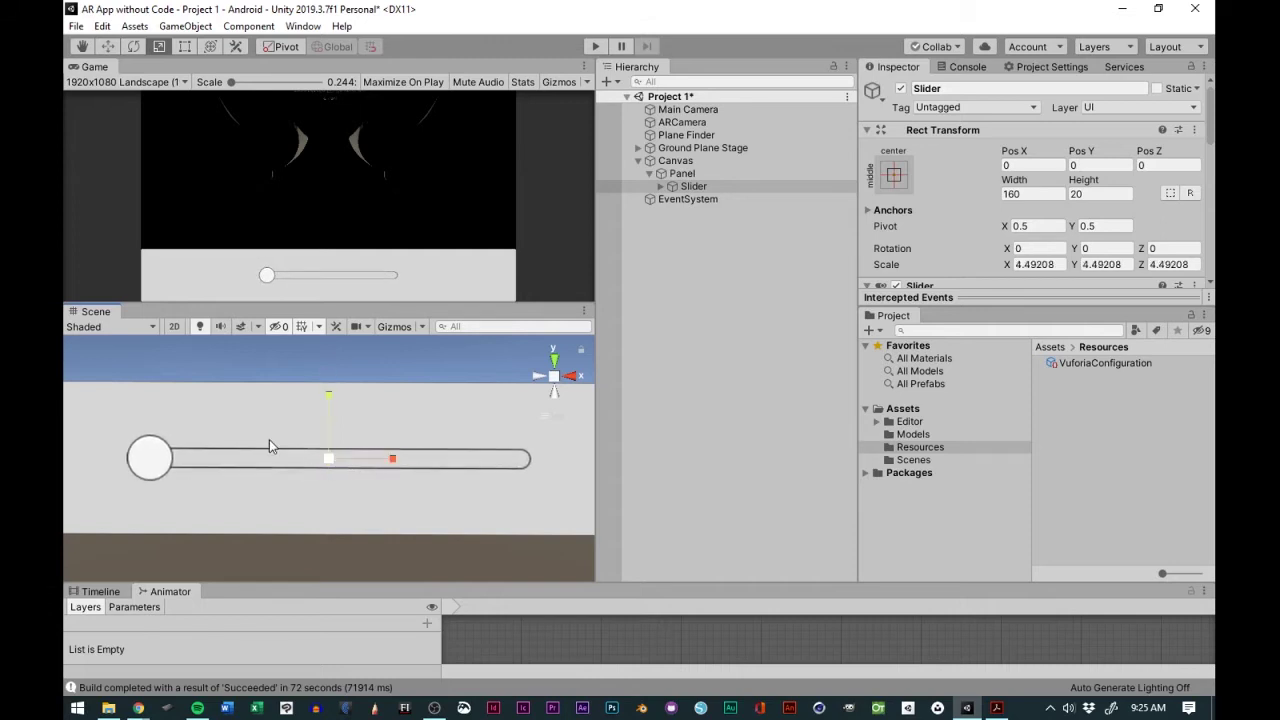
scroll(375, 473, "down", 4)
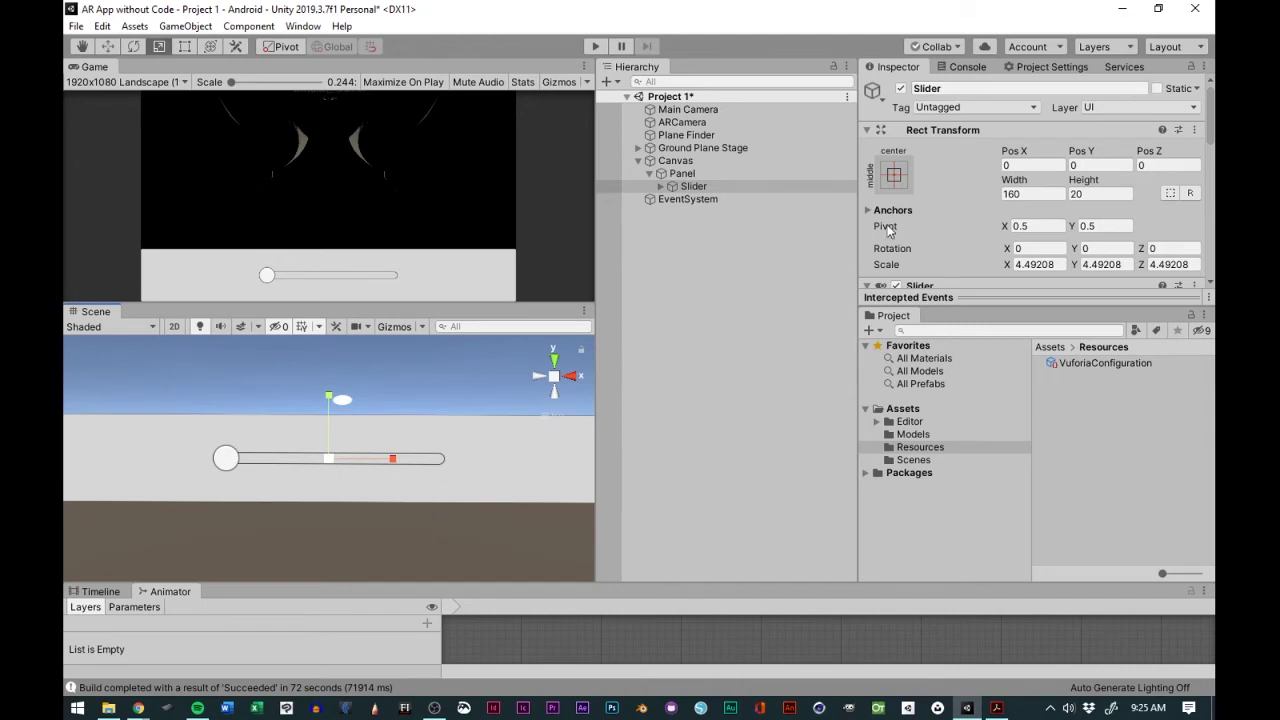
Compare the anchoring of the Panel and the Slider, and examine the Slider's anchor presets with the pivot and position options.
left_click(687, 174)
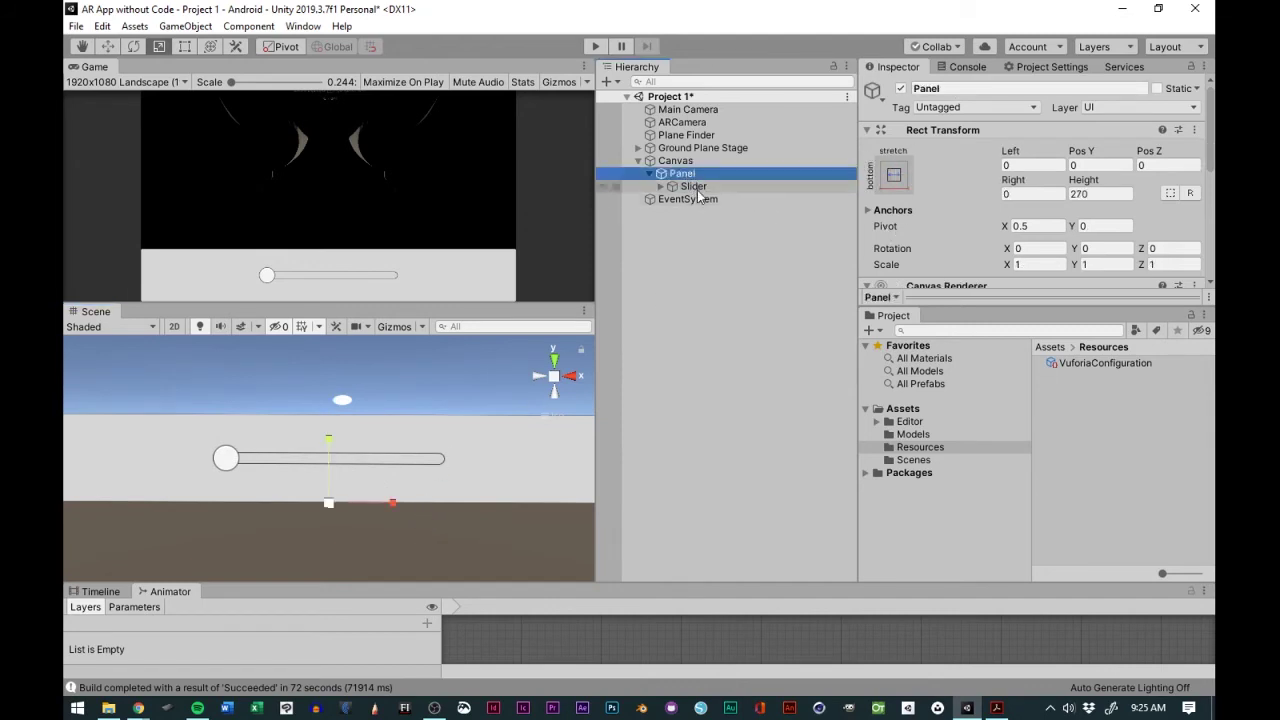
left_click(693, 187)
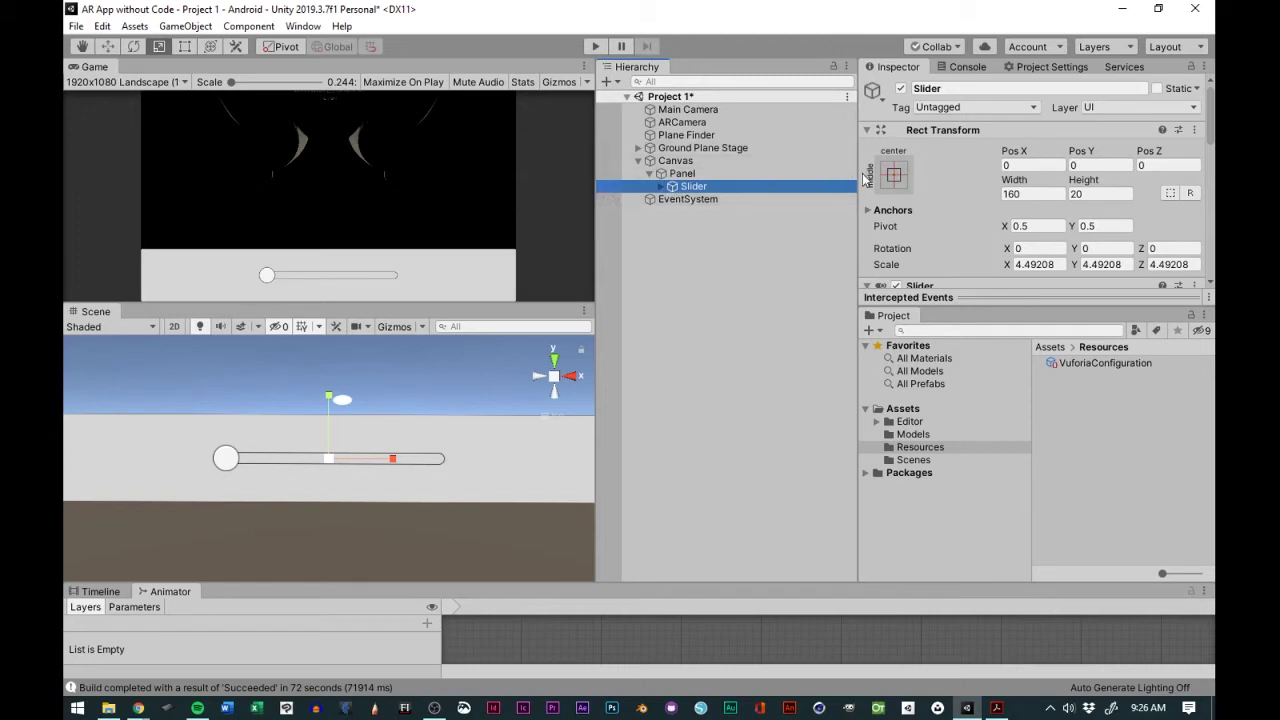
left_click(682, 174)
left_click(698, 187)
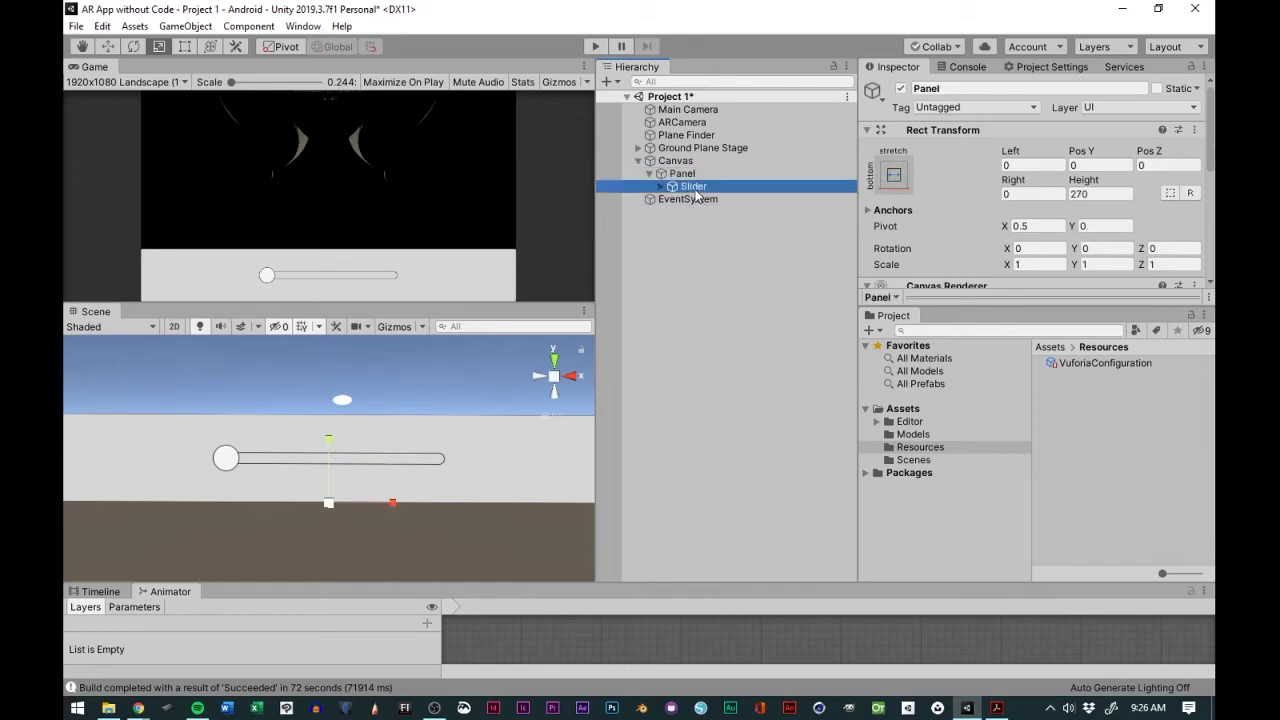
left_click(893, 177)
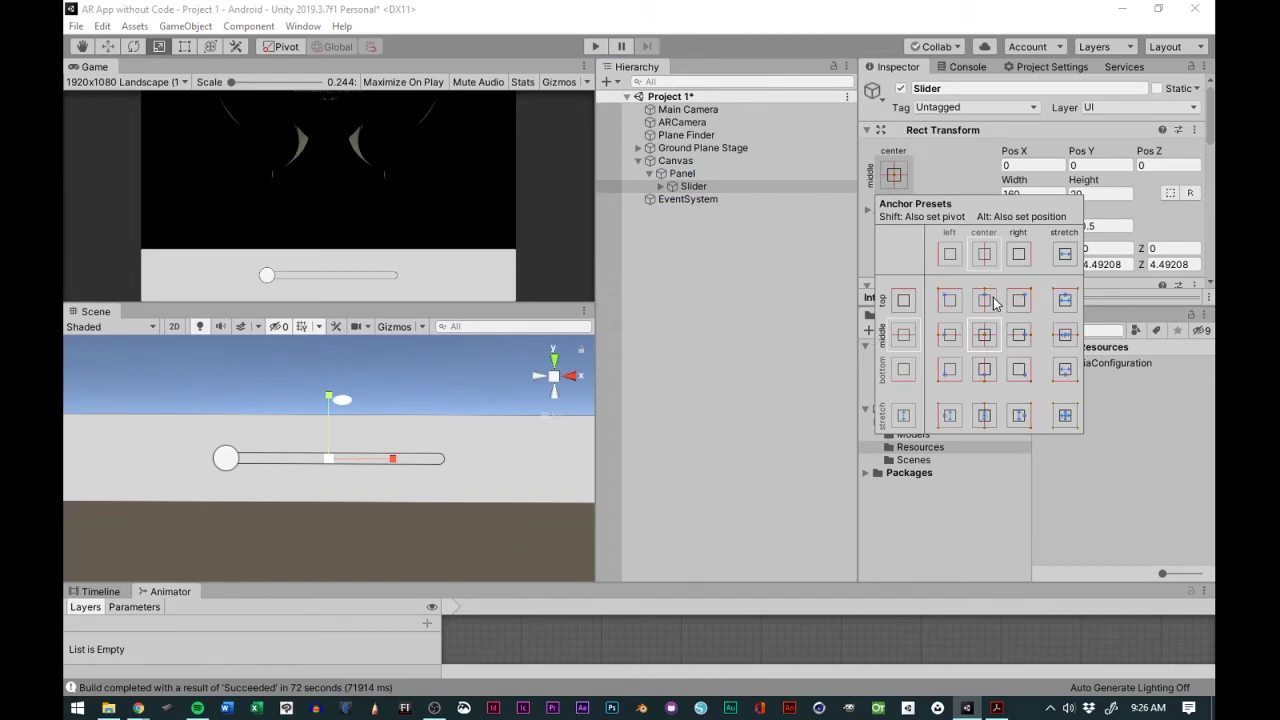
key("alt+shift")
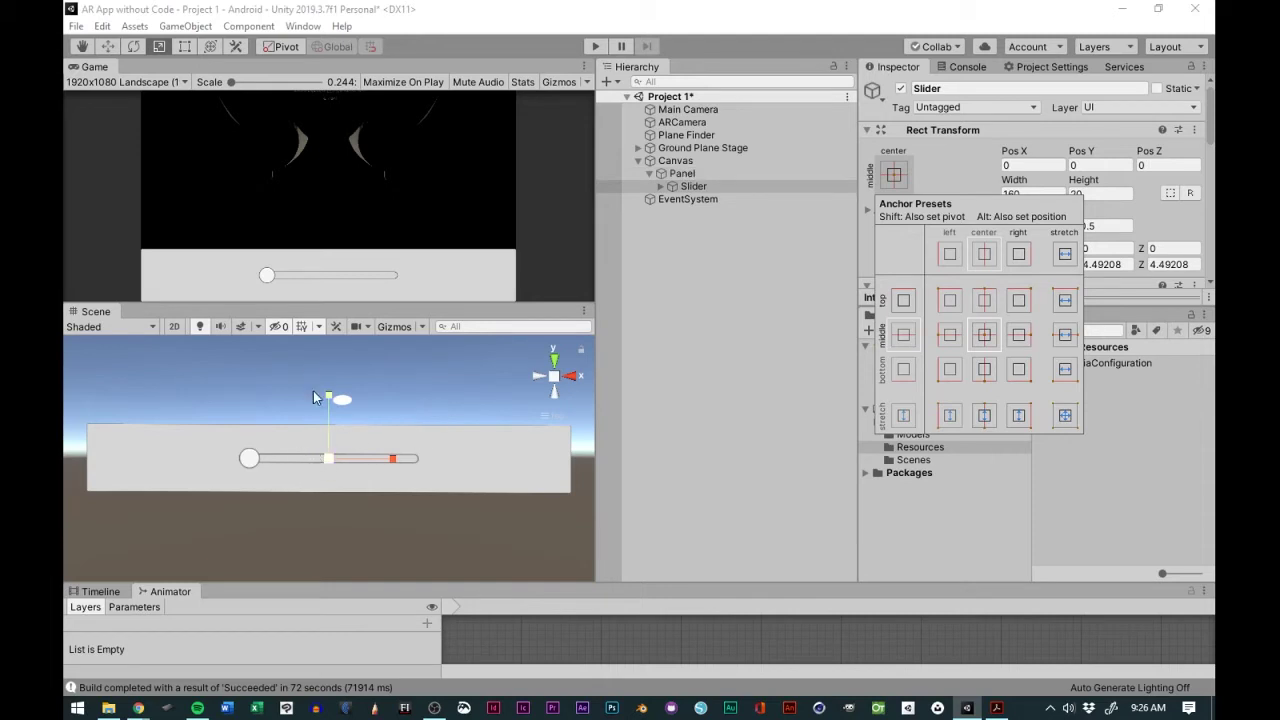
Move the Slider with the Move Tool toward the Panel's right end, to about Pos X 466 and Pos Y 35.
left_click(108, 50)
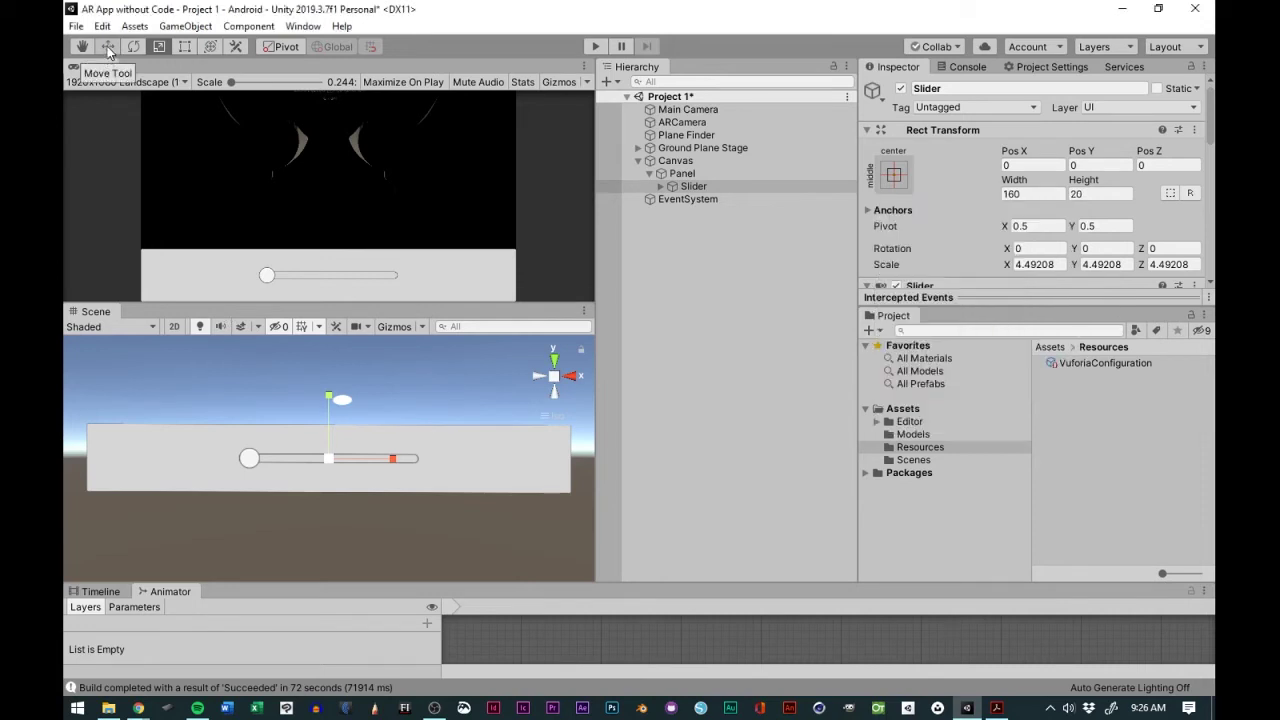
left_click(108, 47)
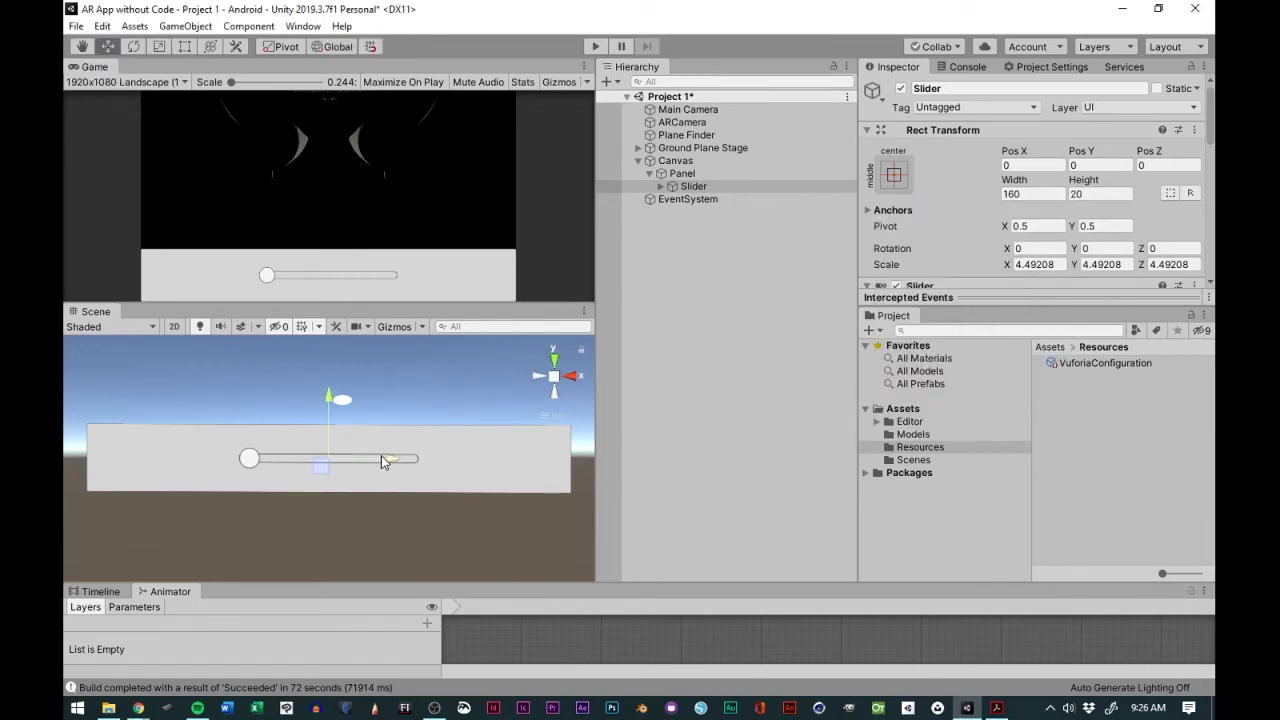
left_click_drag(391, 464, 500, 466)
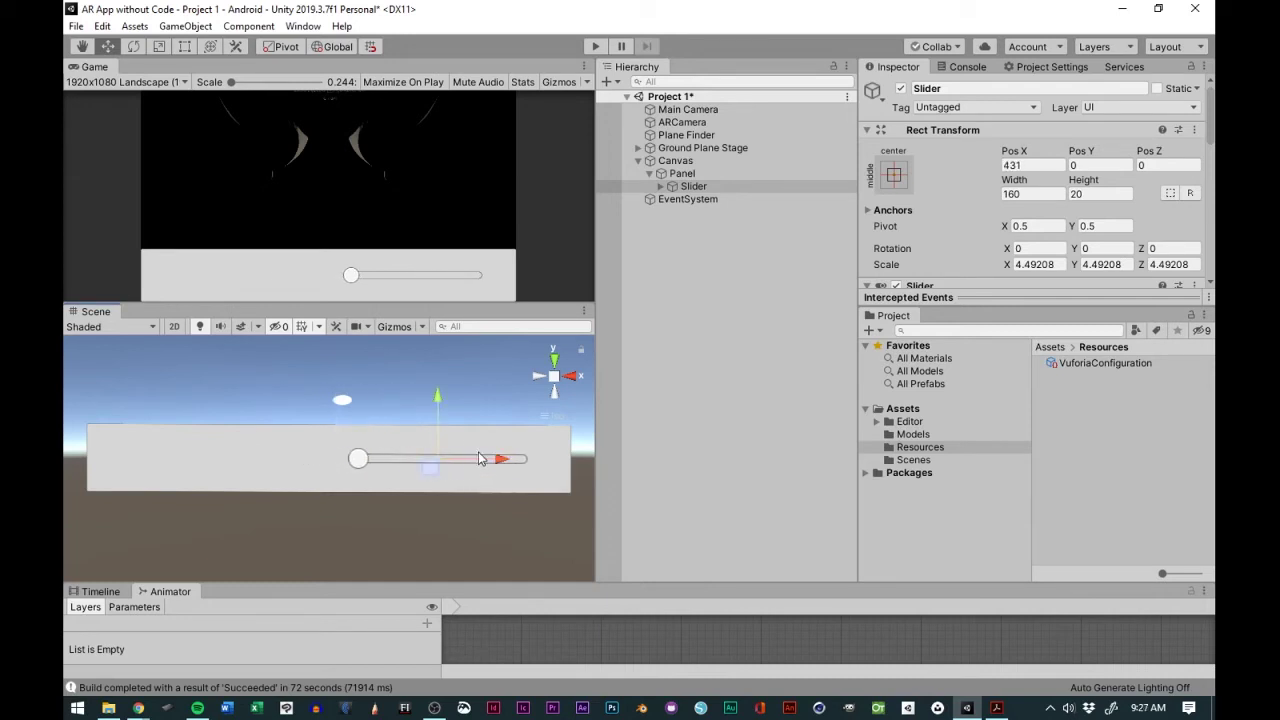
left_click_drag(438, 400, 439, 392)
left_click_drag(498, 453, 507, 453)
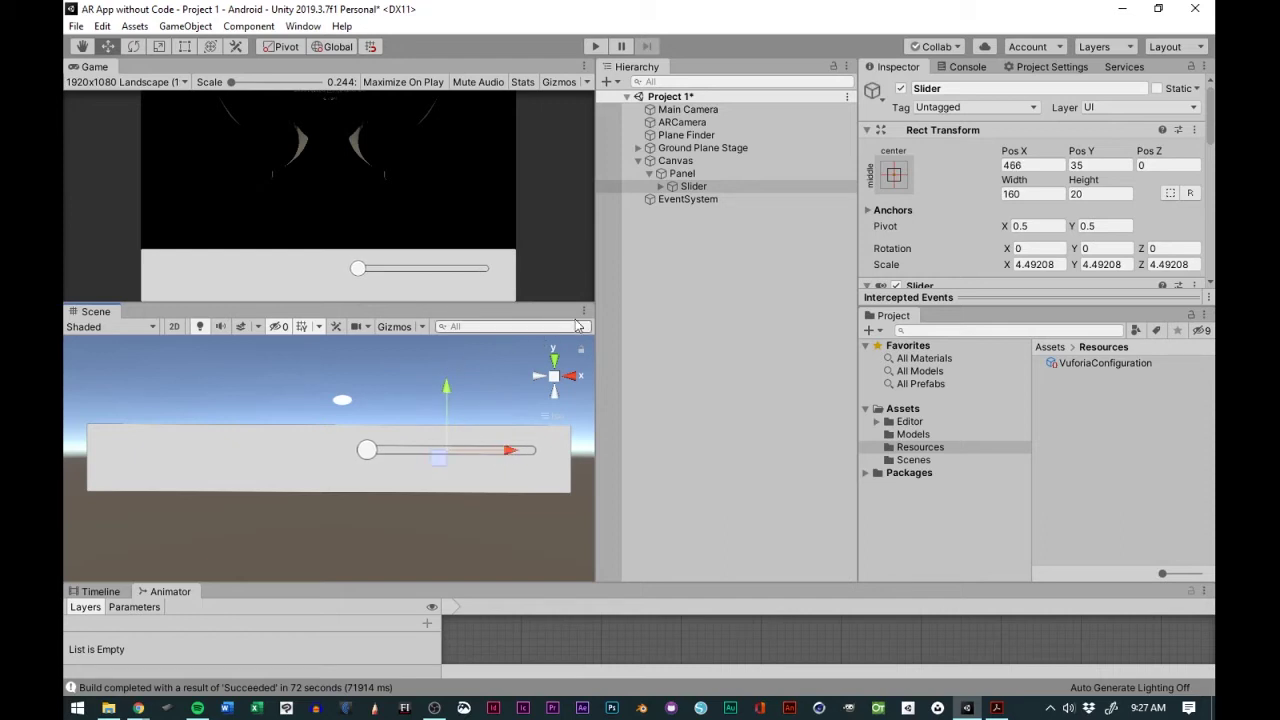
Inspect the Slider's child objects and add a UI Text object as a child of the Slider.
left_click(662, 189)
left_click(661, 188)
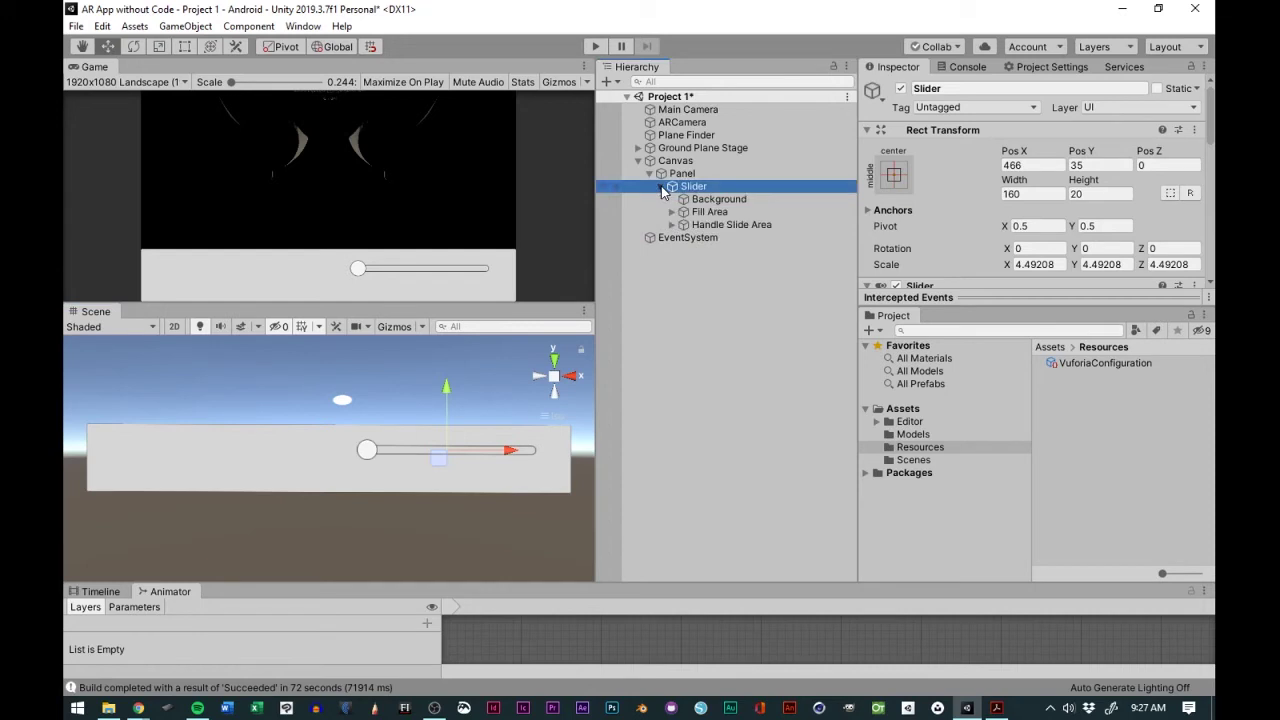
left_click(662, 188)
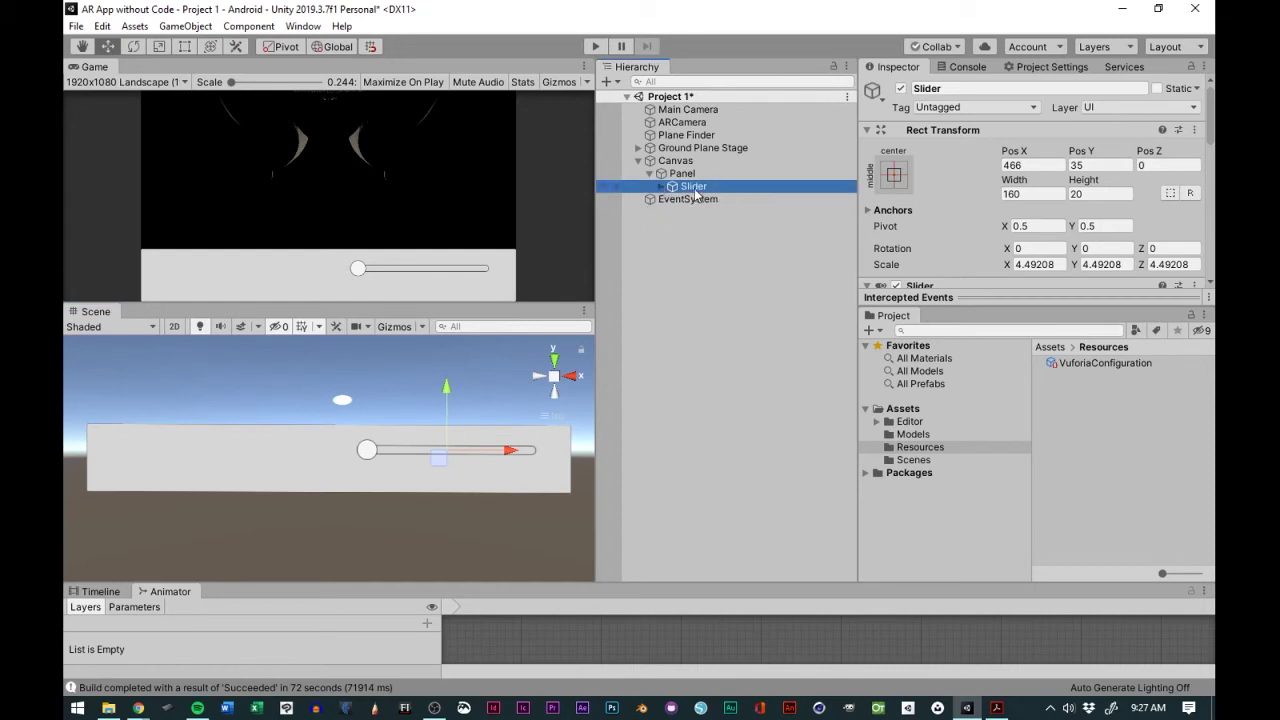
right_click(694, 190)
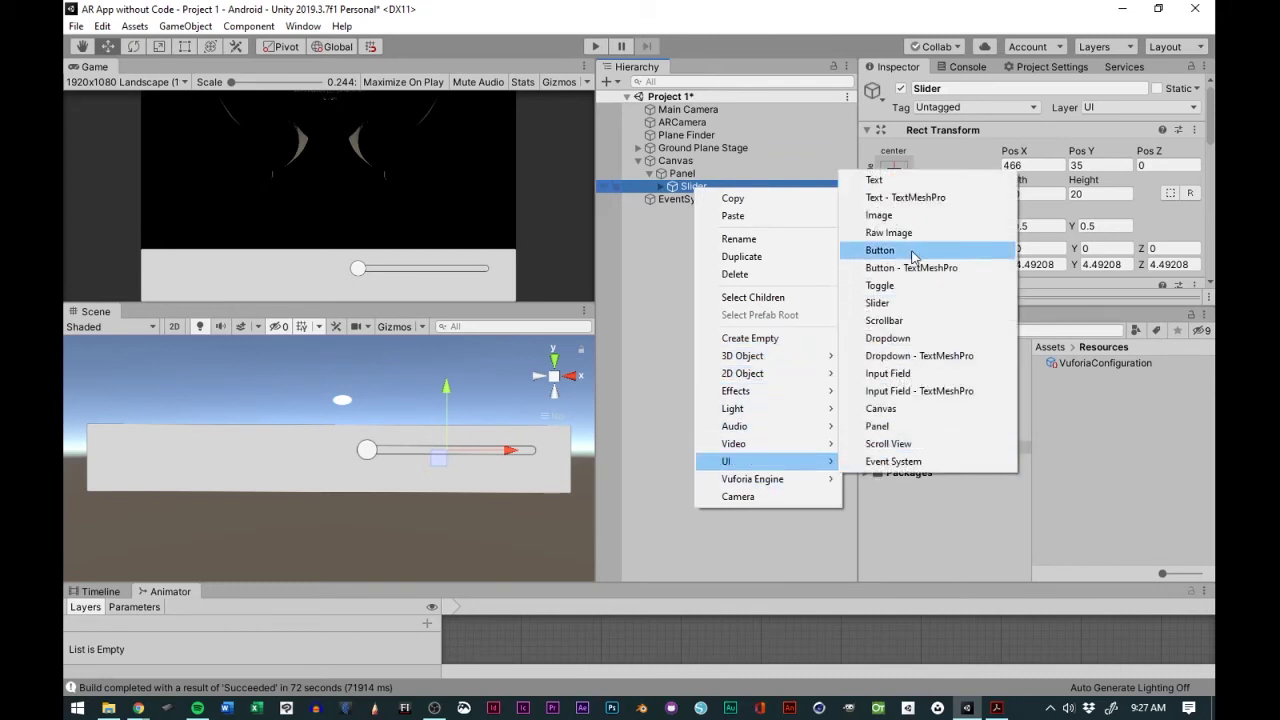
left_click(875, 181)
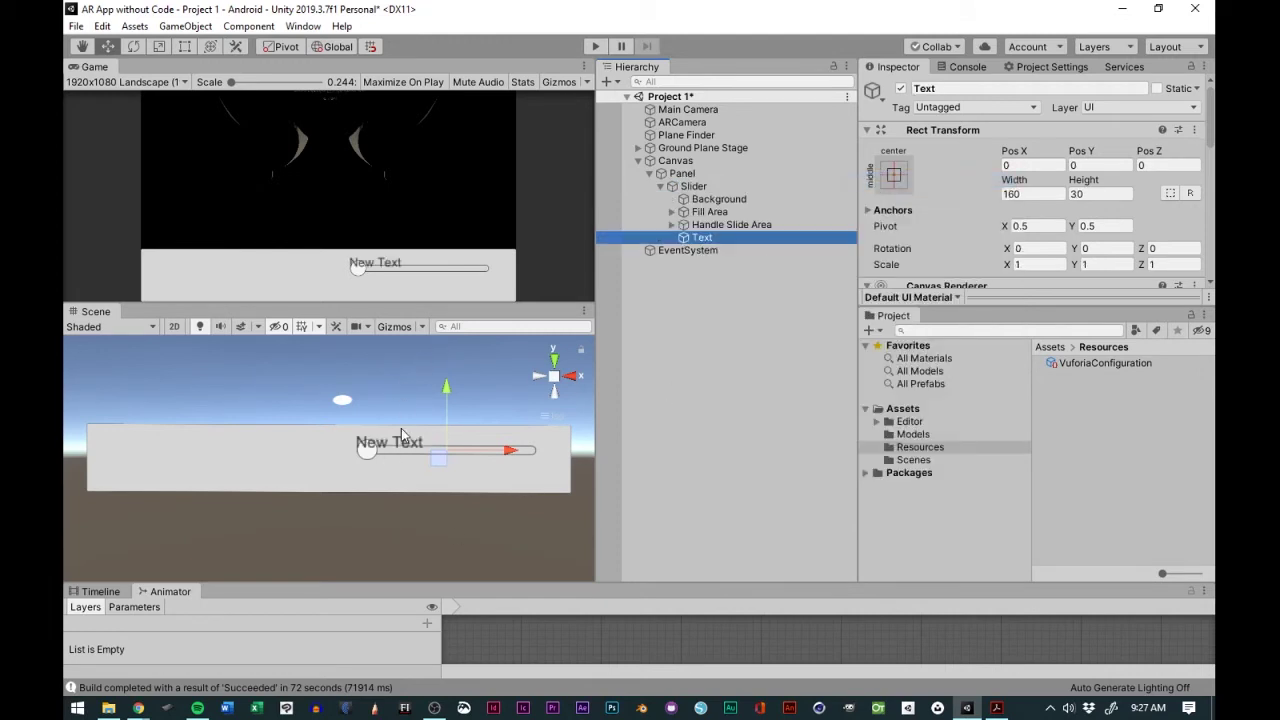
Move the Text below the Slider's track, to about Pos X 51.1 and Pos Y -29.1.
left_click(704, 238)
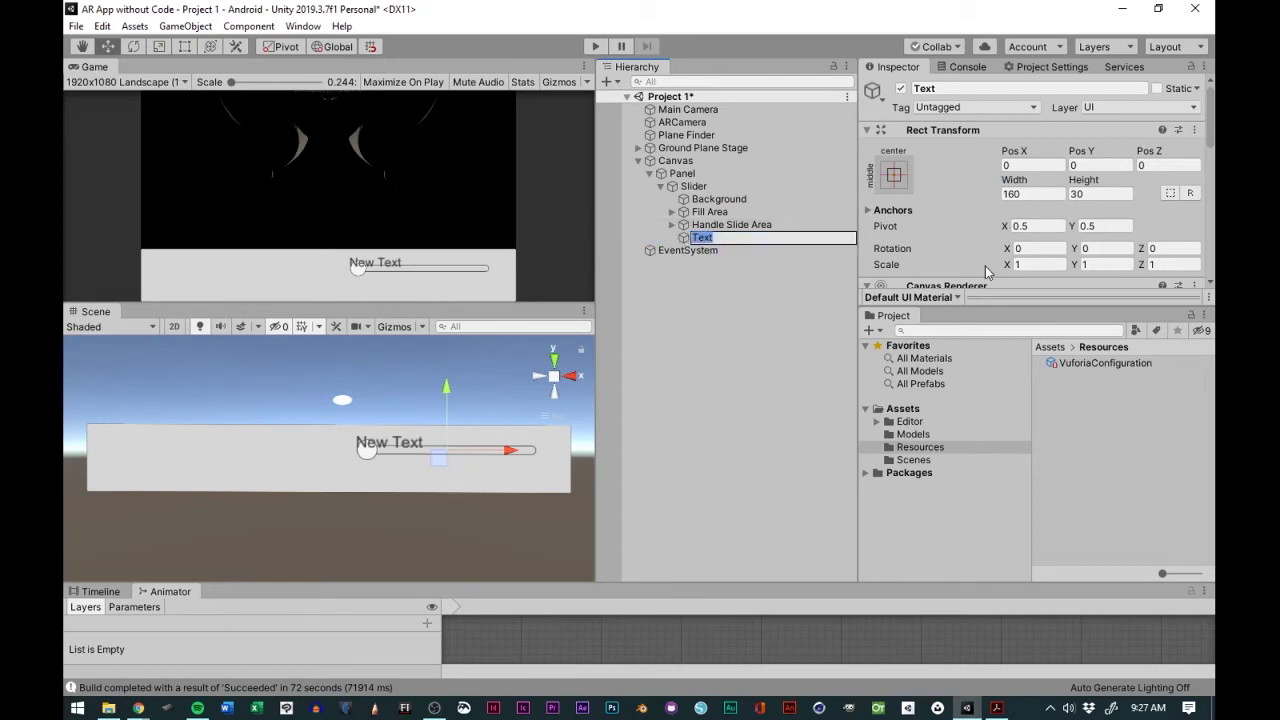
left_click(688, 245)
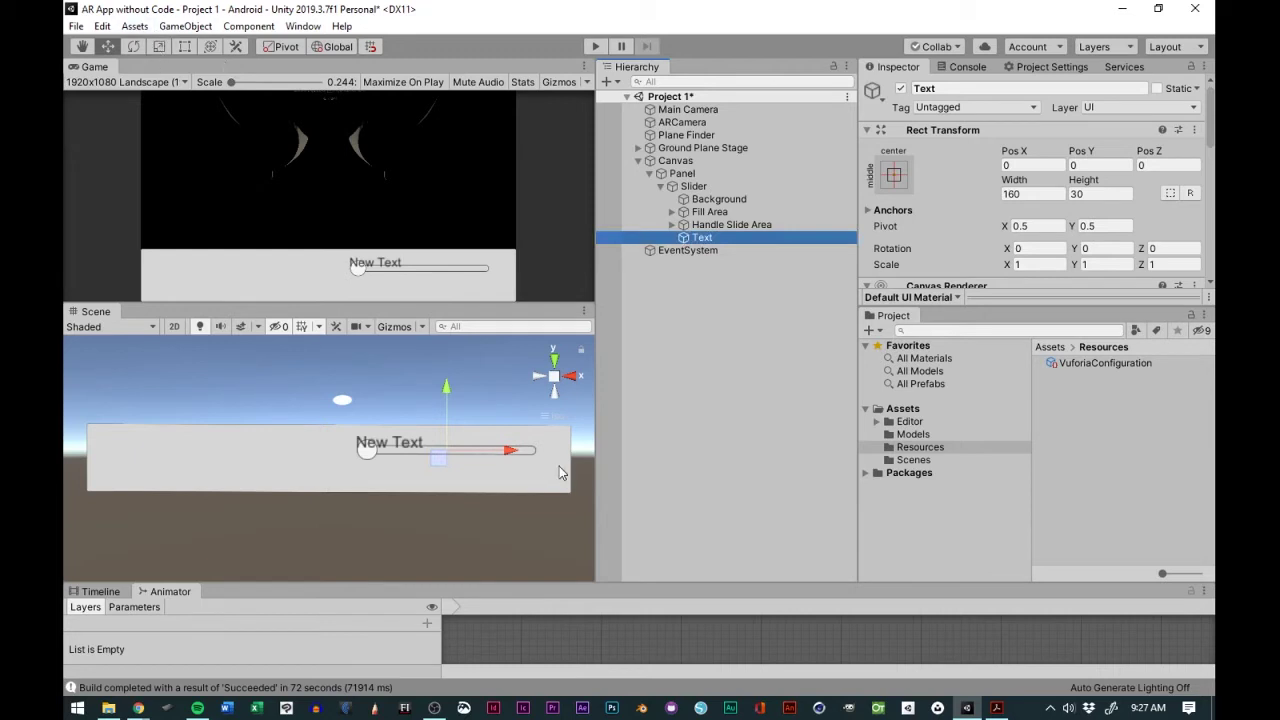
left_click_drag(445, 385, 446, 415)
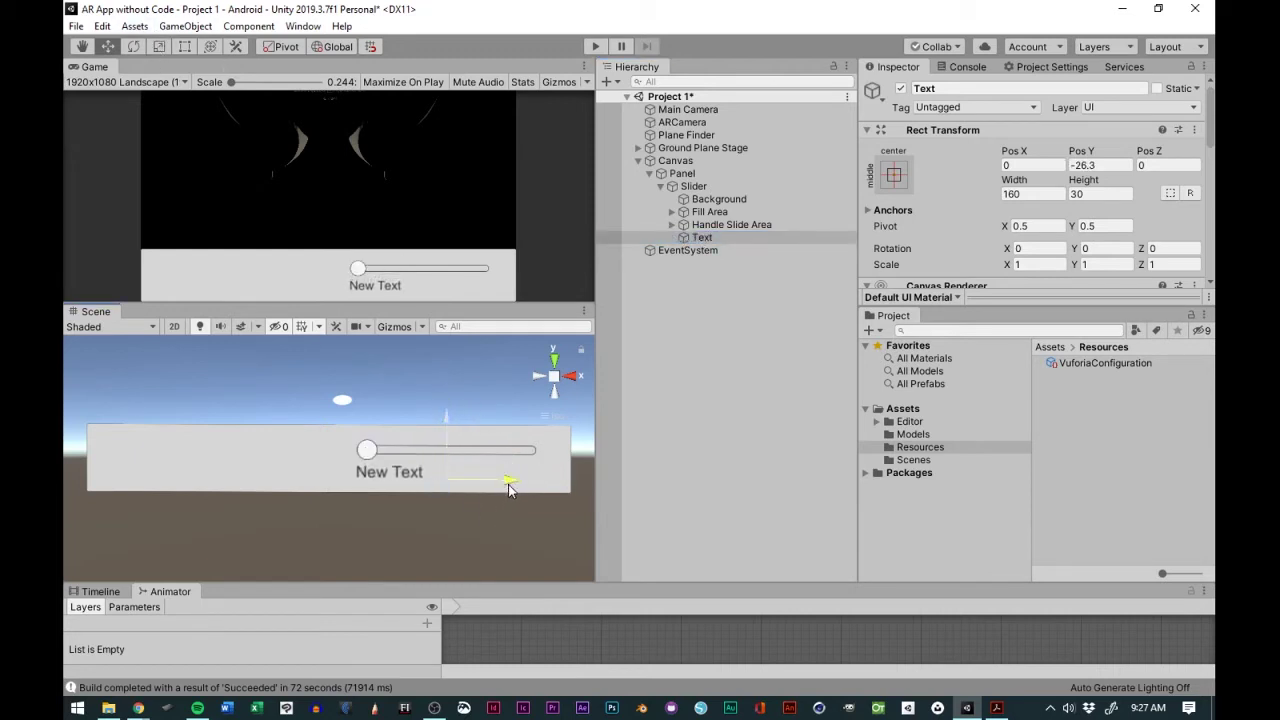
left_click_drag(509, 487, 564, 500)
left_click_drag(501, 416, 507, 422)
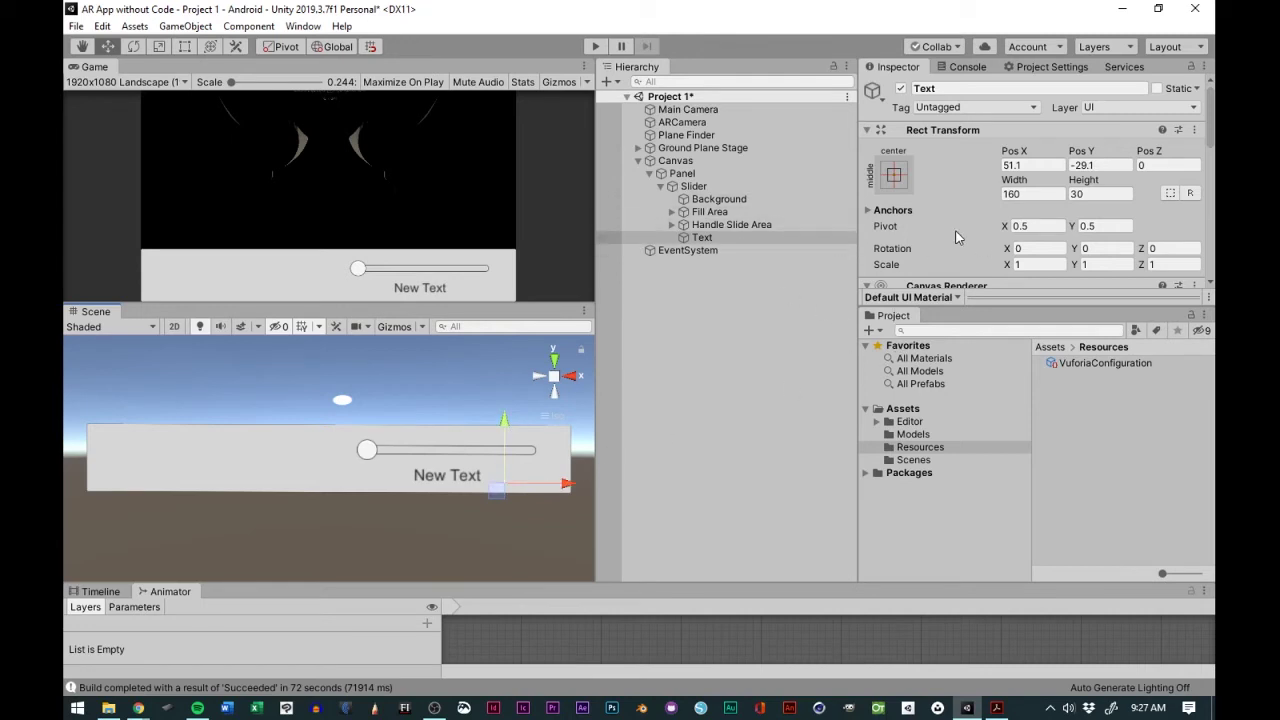
Shrink the Text's bounding box with the Rect Tool to fit closely around the words "New Text".
scroll(954, 231, "down", 10)
scroll(954, 231, "up", 6)
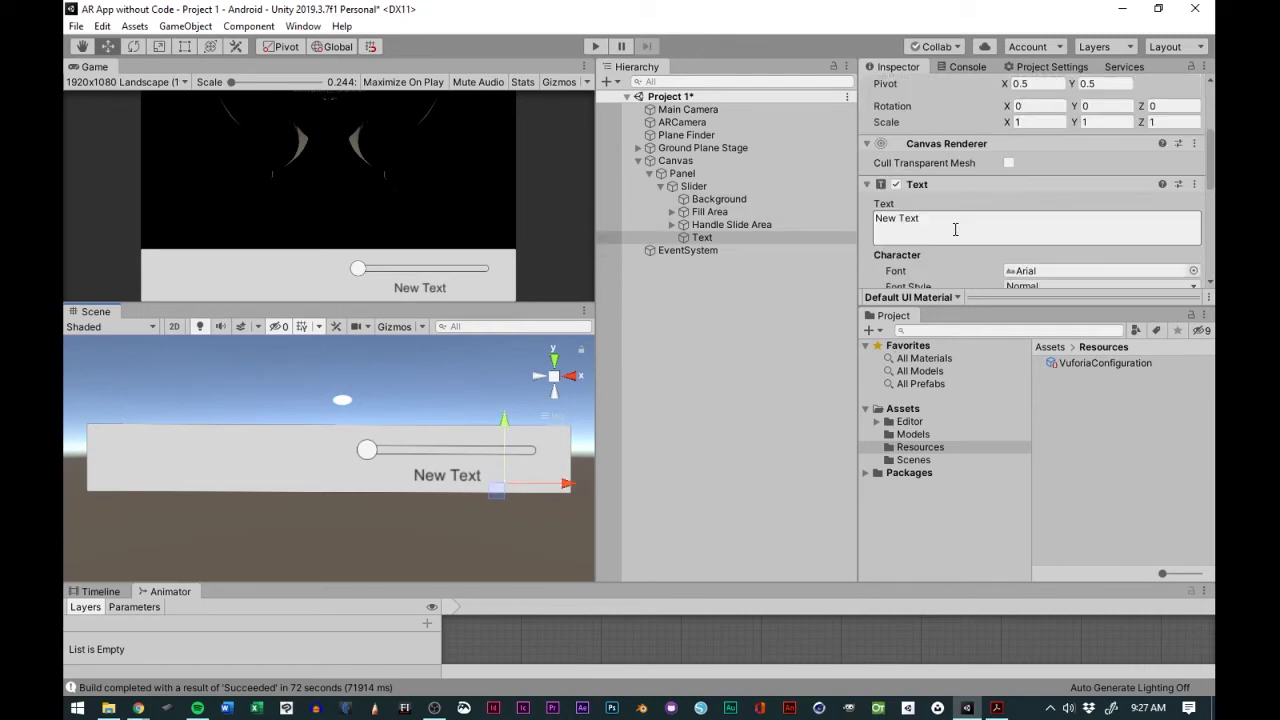
left_click(184, 47)
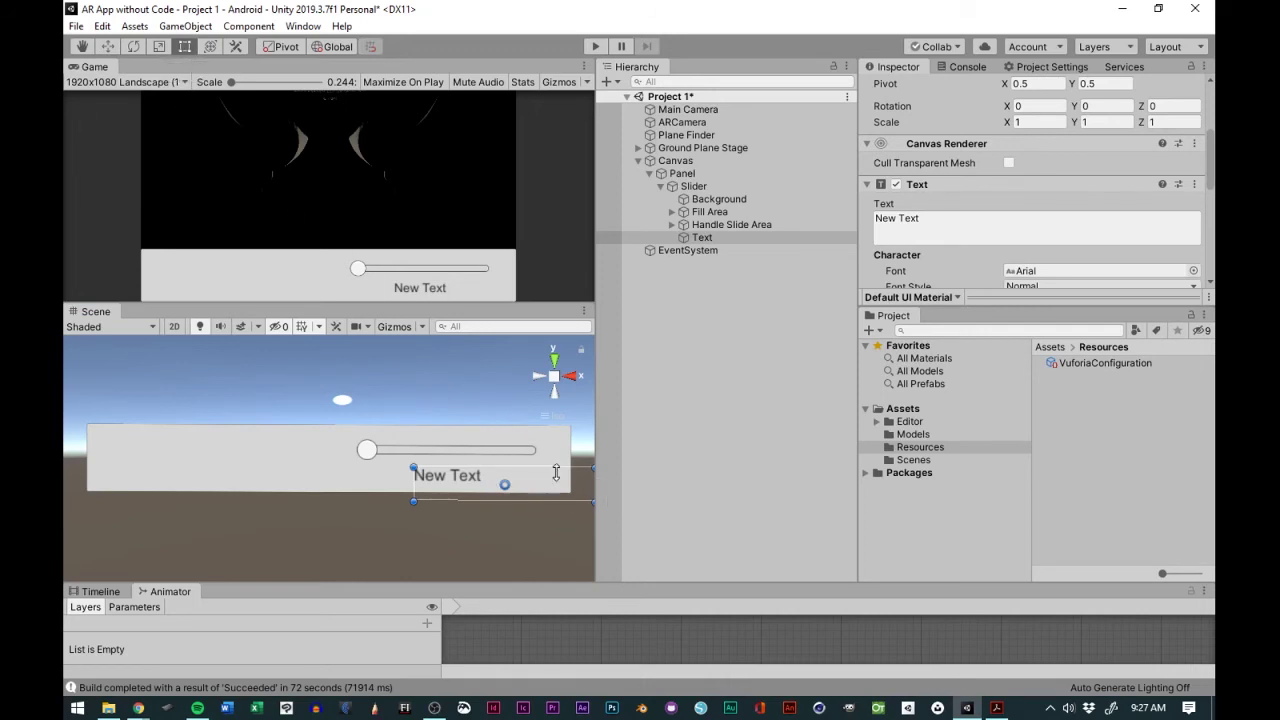
left_click_drag(590, 485, 474, 485)
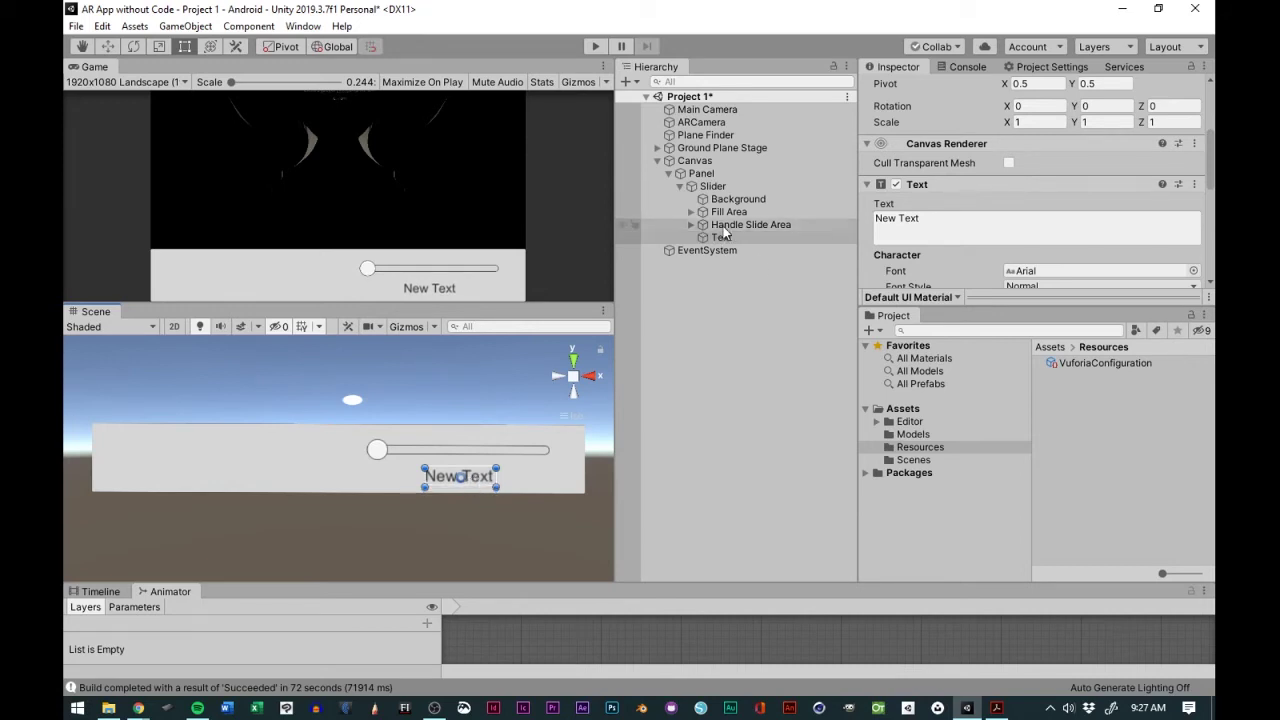
Set the Text's paragraph alignment to horizontally centered and vertically middle.
left_click(725, 226)
left_click(721, 238)
scroll(1103, 234, "down", 1)
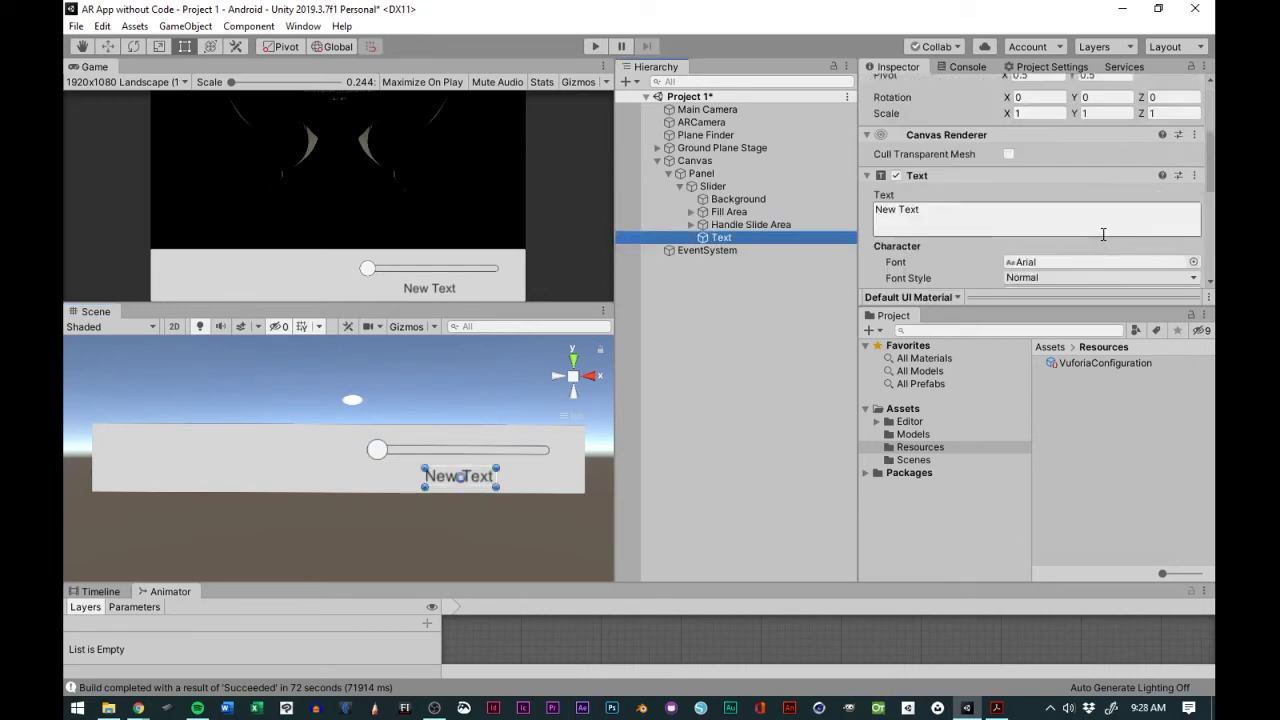
scroll(1100, 232, "down", 3)
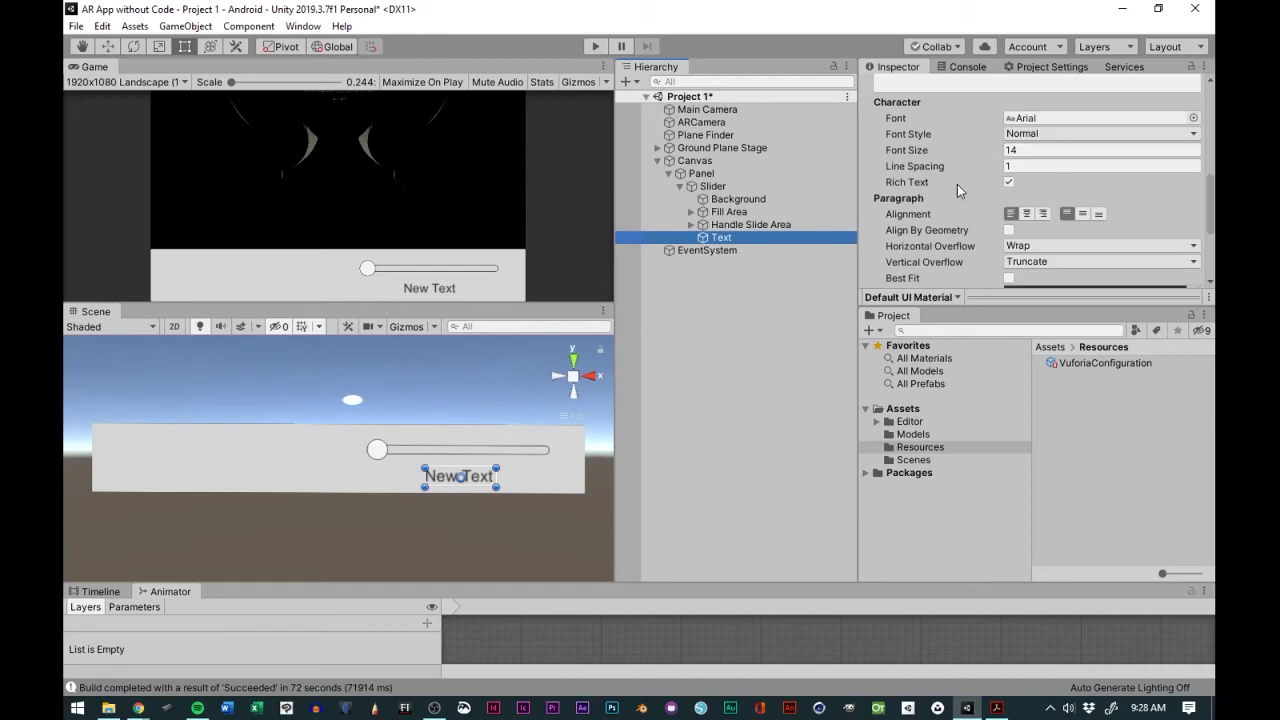
left_click(1026, 215)
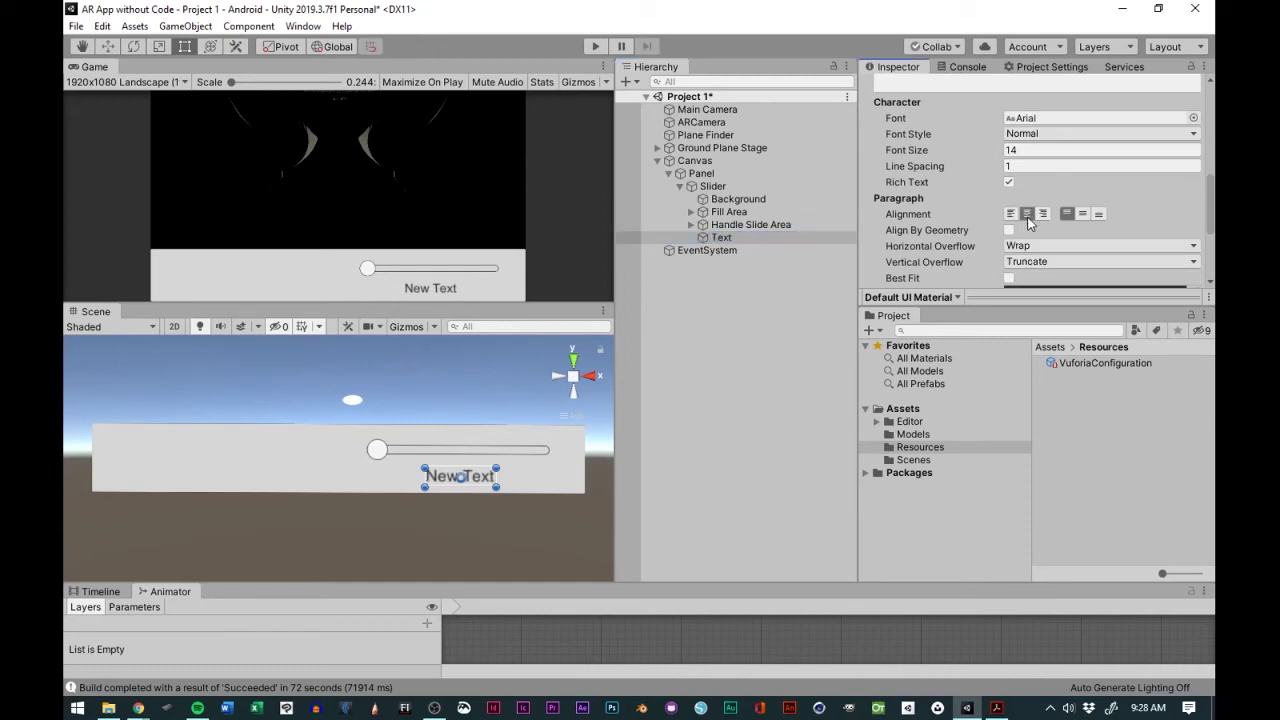
left_click(1083, 215)
Replace the slider label's default text with "Scale".
scroll(1019, 215, "up", 3)
left_click(900, 212)
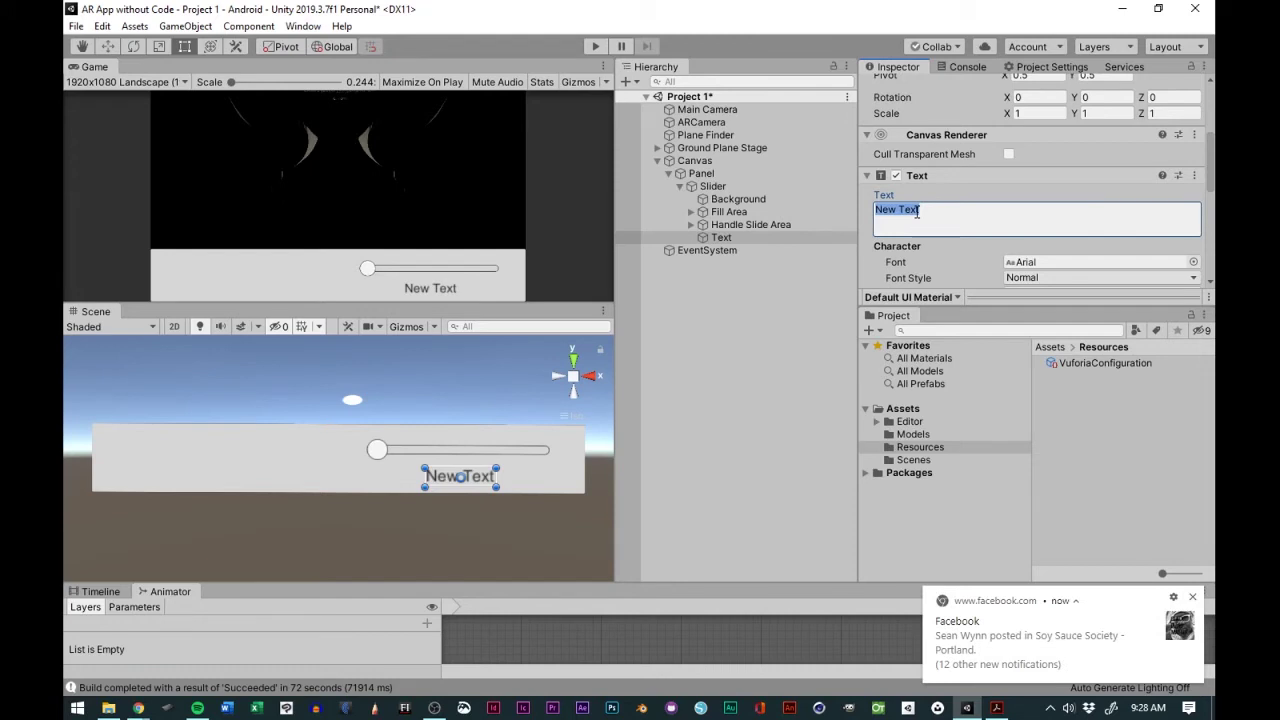
left_click(924, 211)
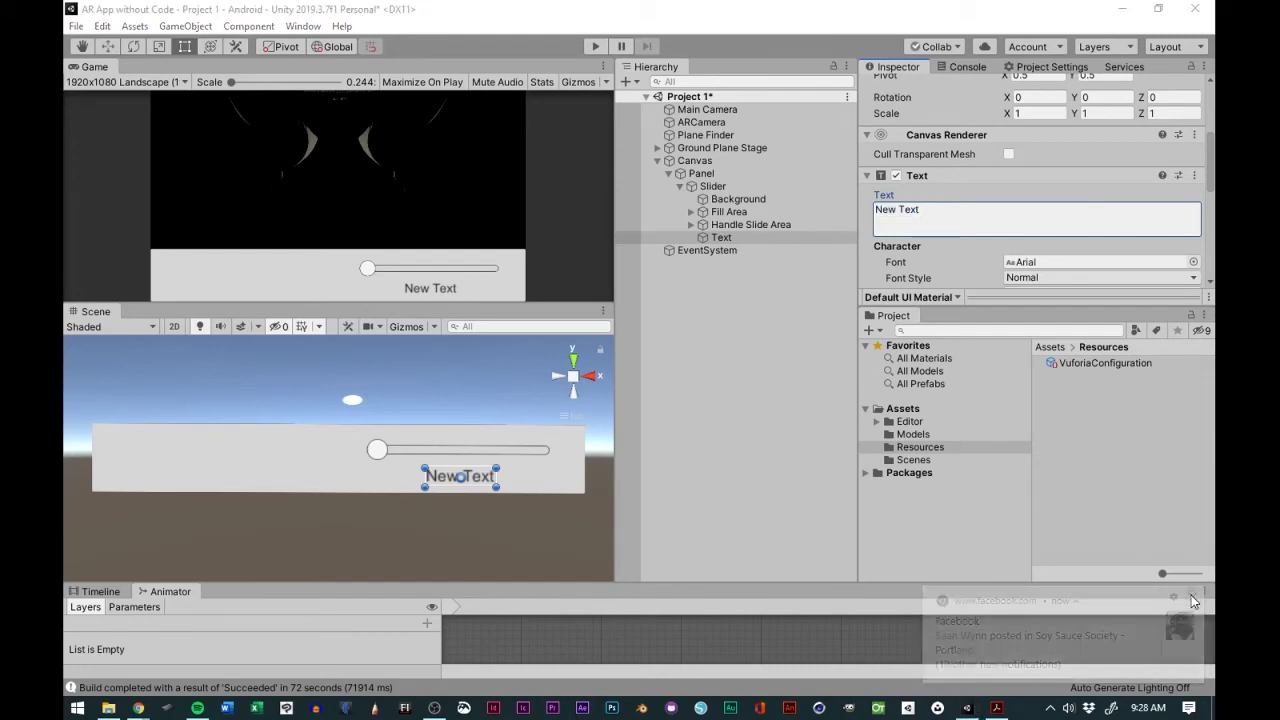
left_click_drag(943, 209, 845, 209)
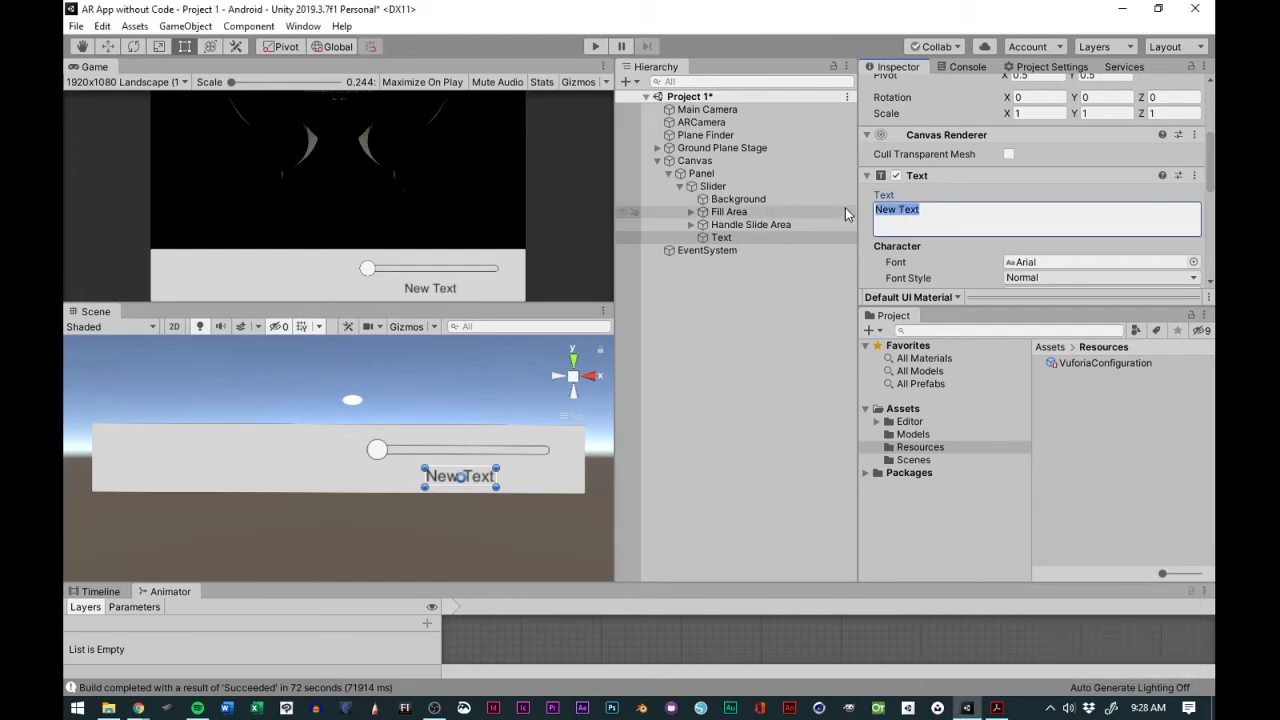
key("BackSpace")
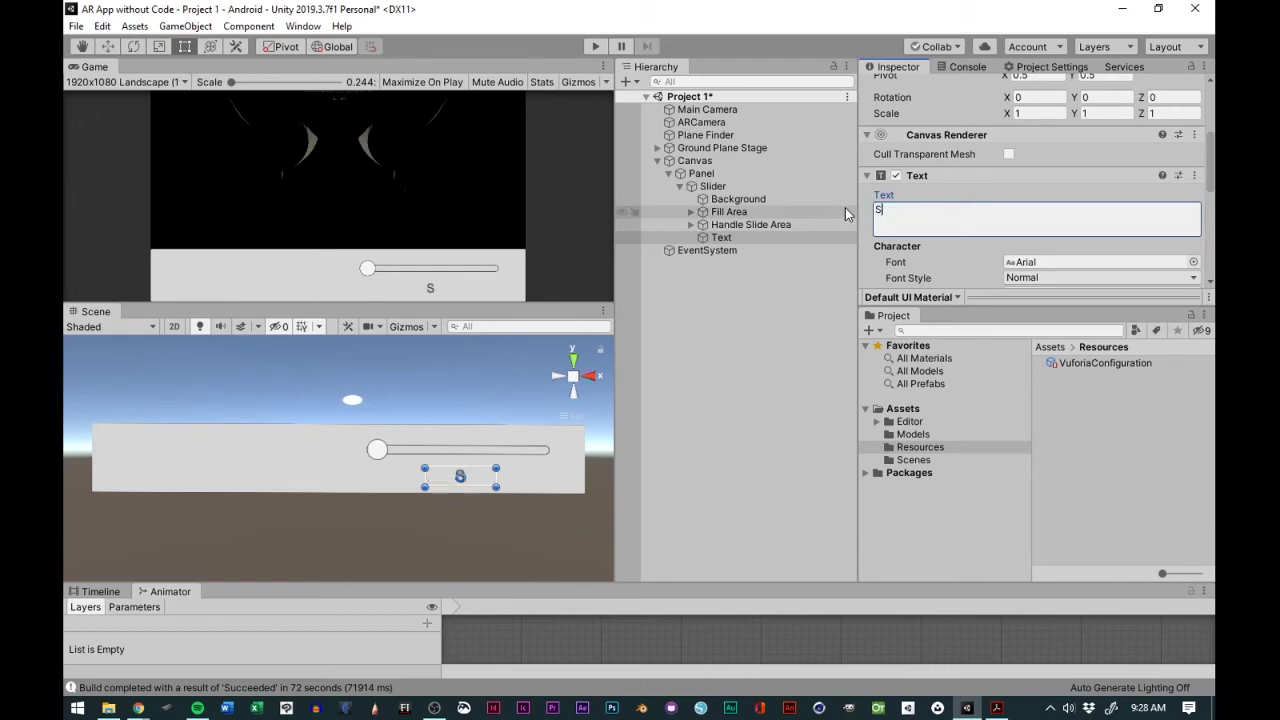
type("Scale")
left_click(779, 333)
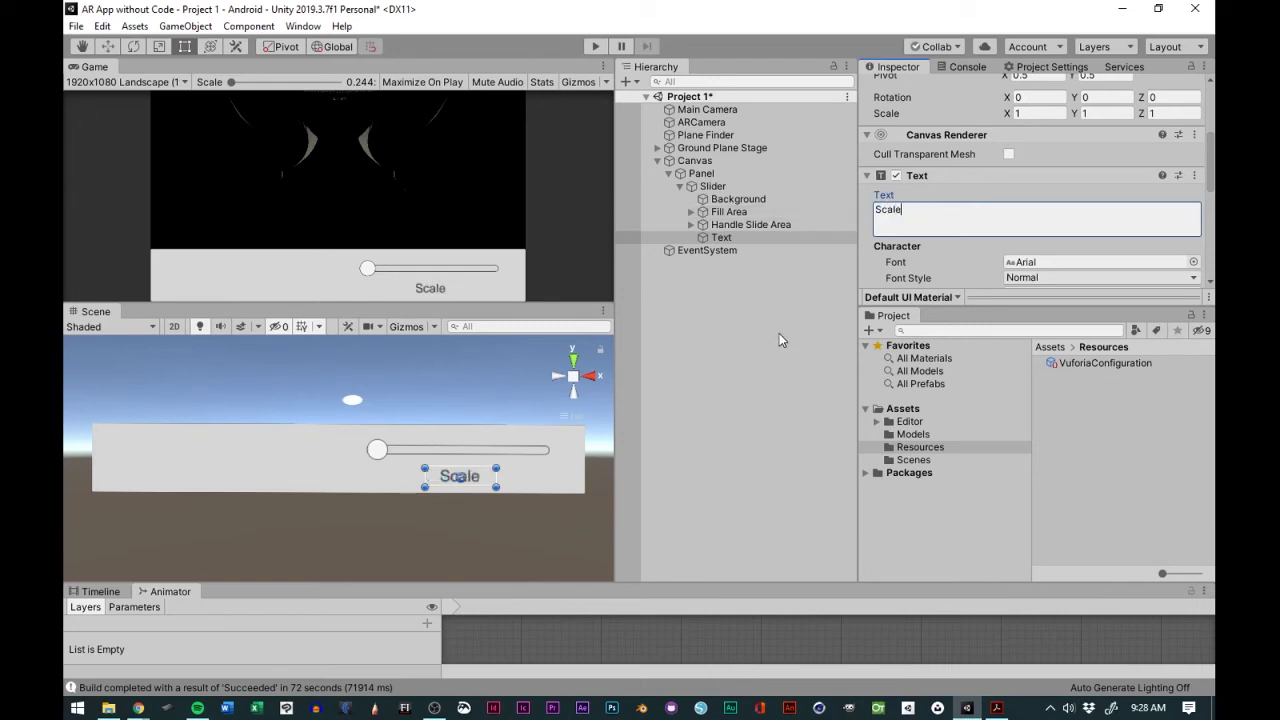
Nudge the "Scale" text slightly upward toward the slider track with the Move Tool.
left_click(473, 479)
left_click(689, 240)
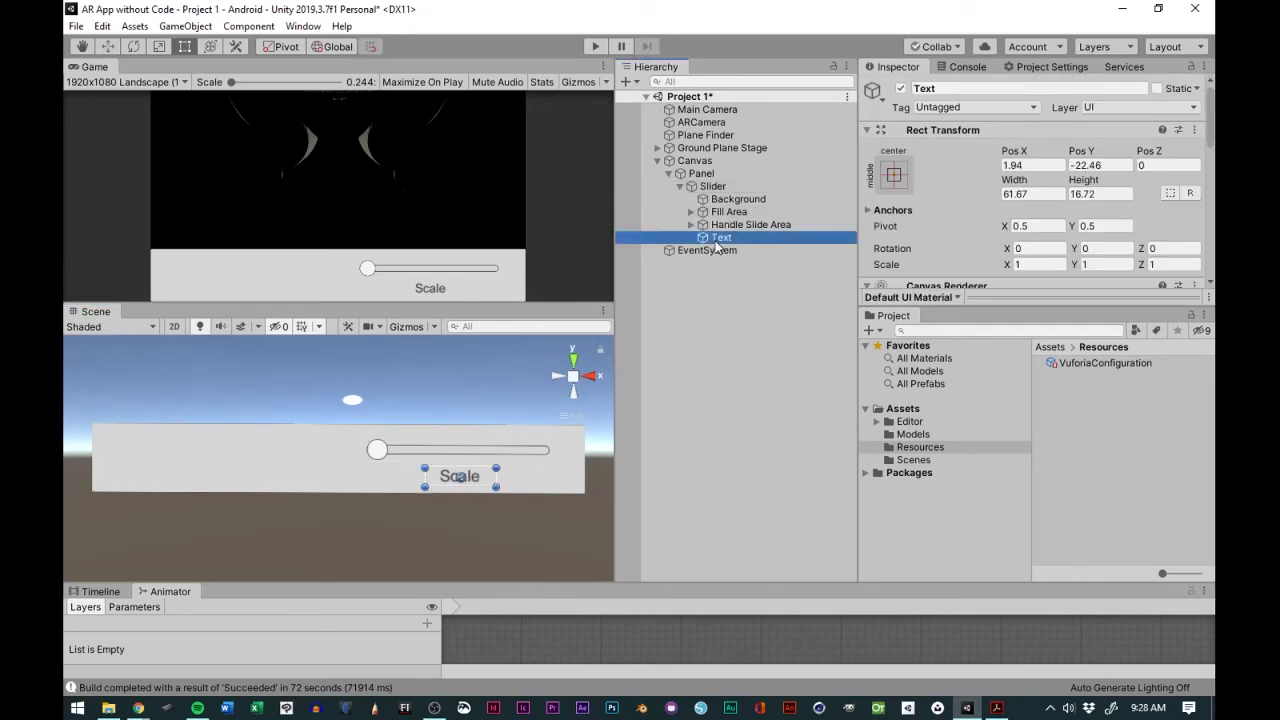
left_click(110, 46)
left_click_drag(459, 417, 459, 414)
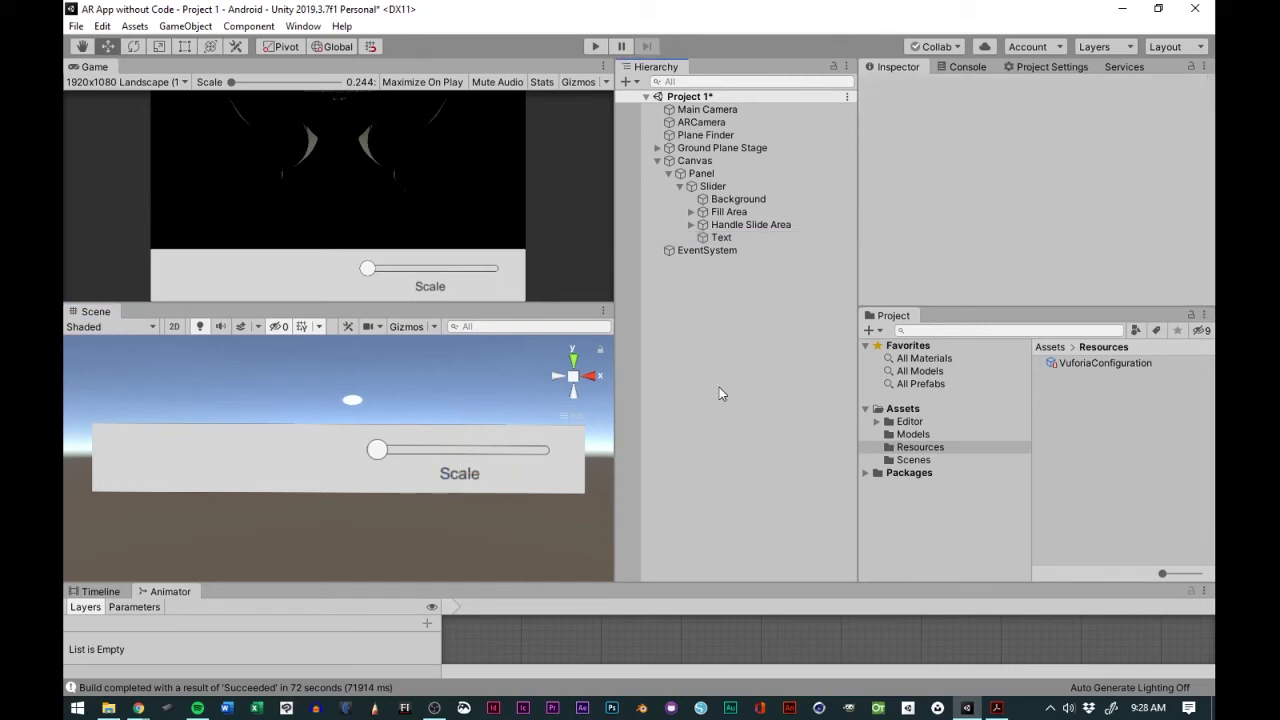
Rename the Slider object as ScaleSlider.
left_click(712, 187)
left_click(704, 184)
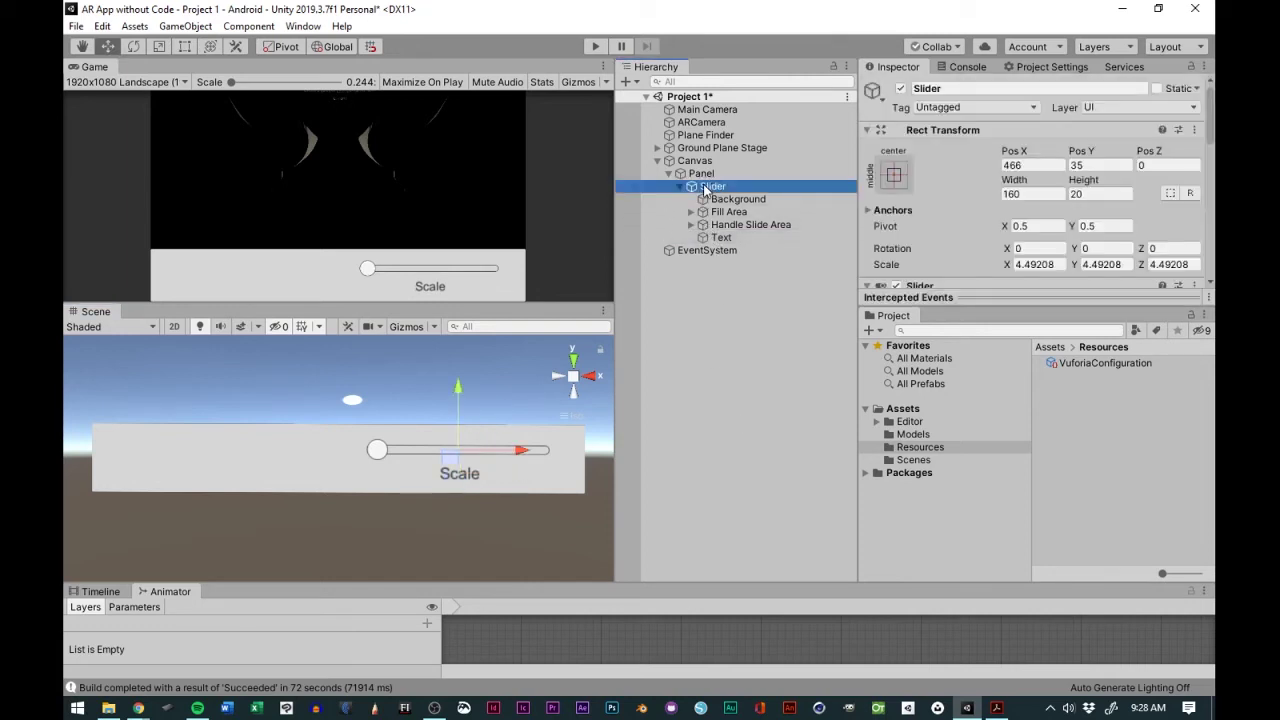
left_click(703, 185)
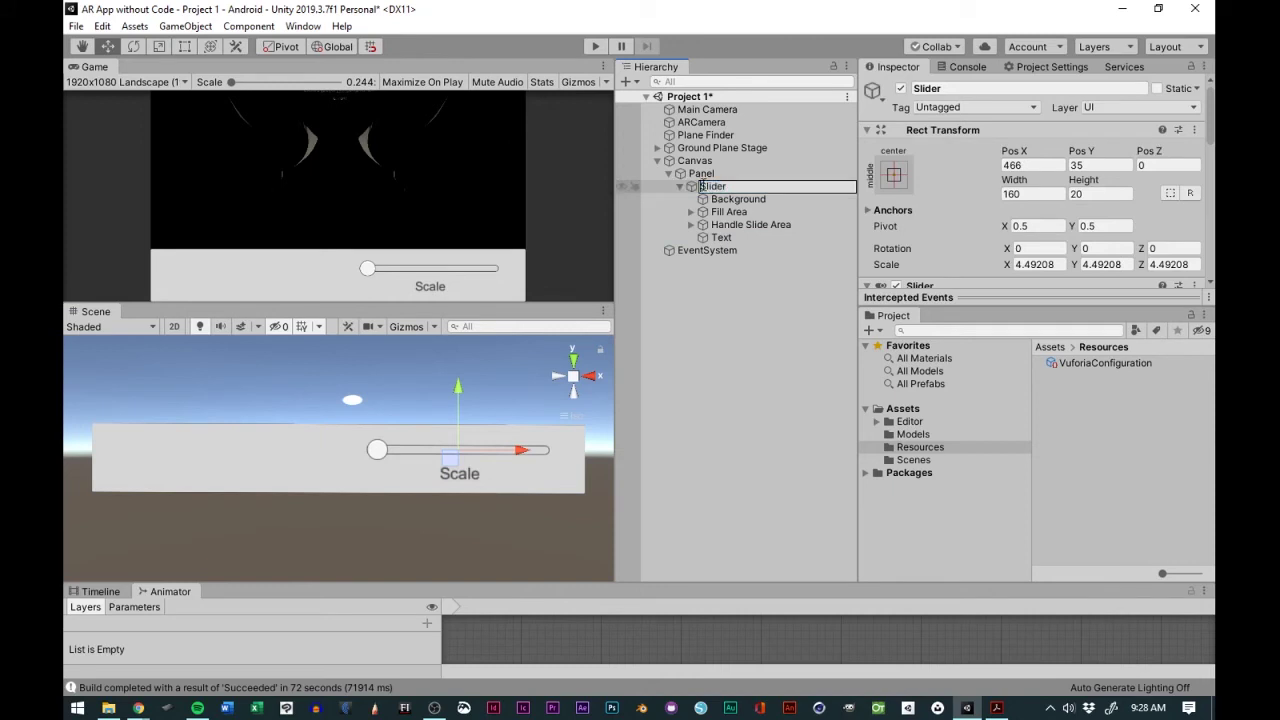
type("Sclae")
key("BackSpace")
key("BackSpace")
key("BackSpace")
type("ale")
key("Delete")
left_click(731, 343)
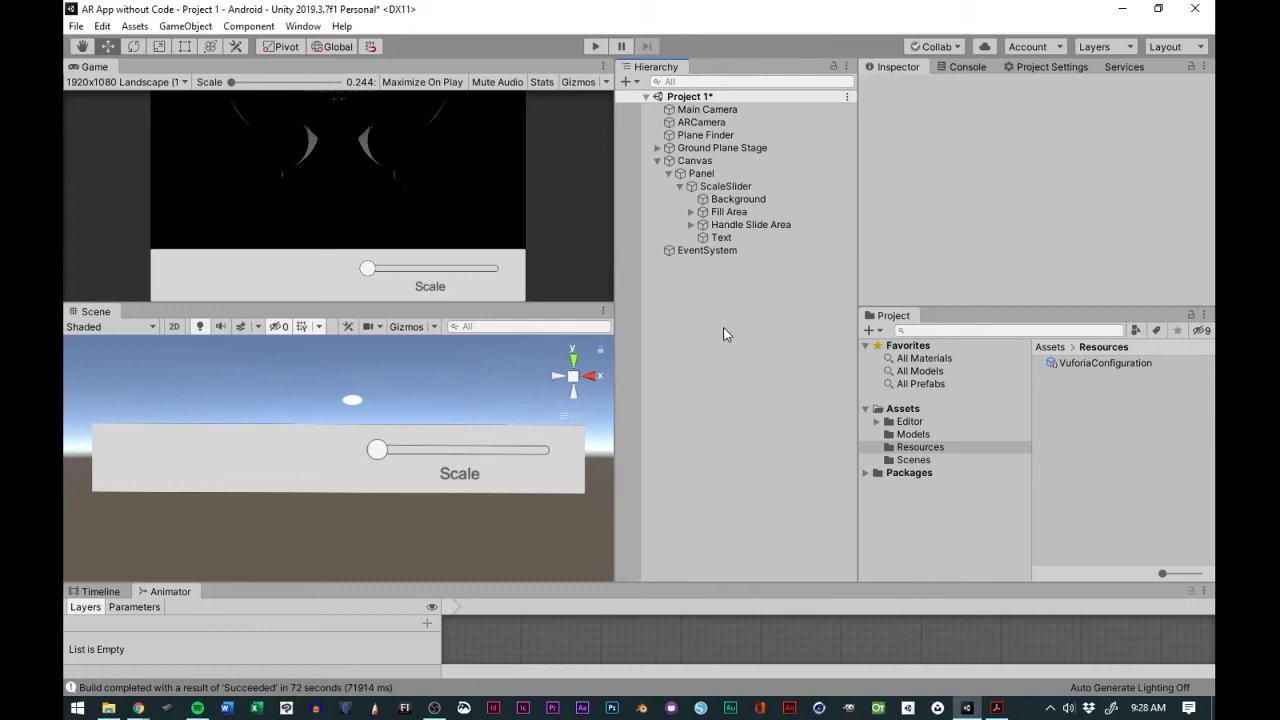
Duplicate ScaleSlider and move the copy along X to the panel's empty half, at about Pos X -465.
left_click(681, 187)
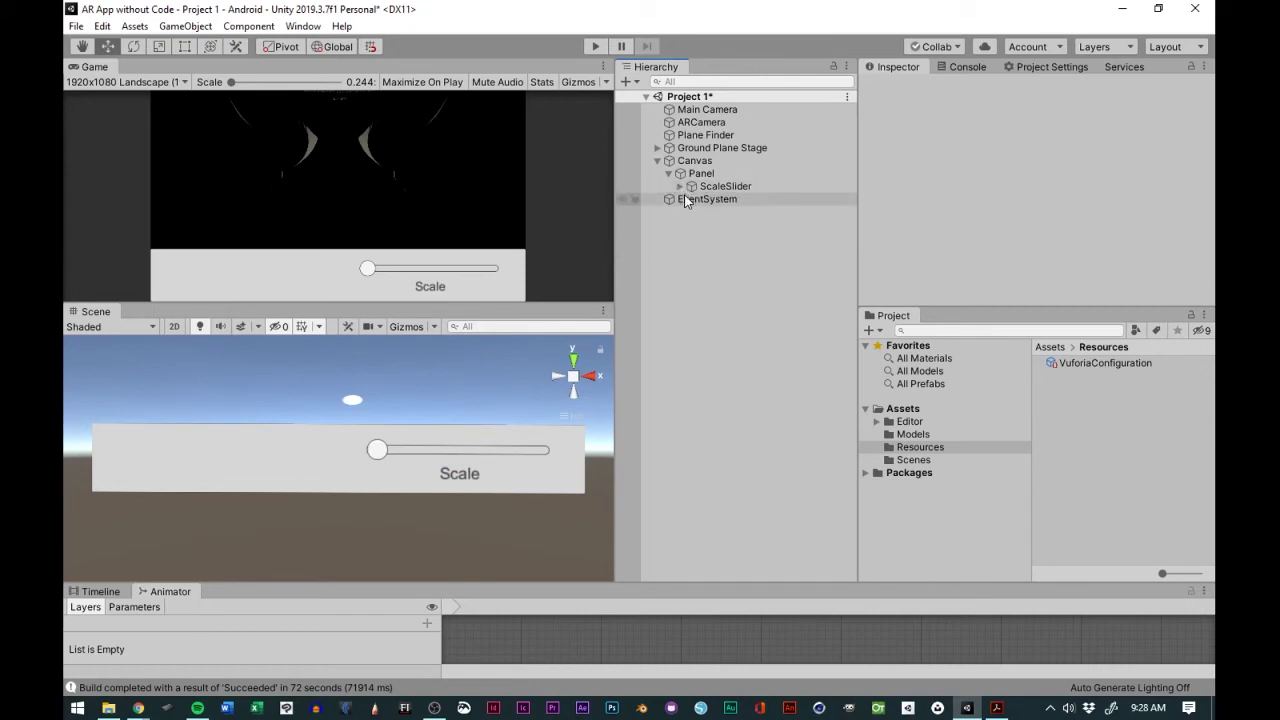
left_click(716, 190)
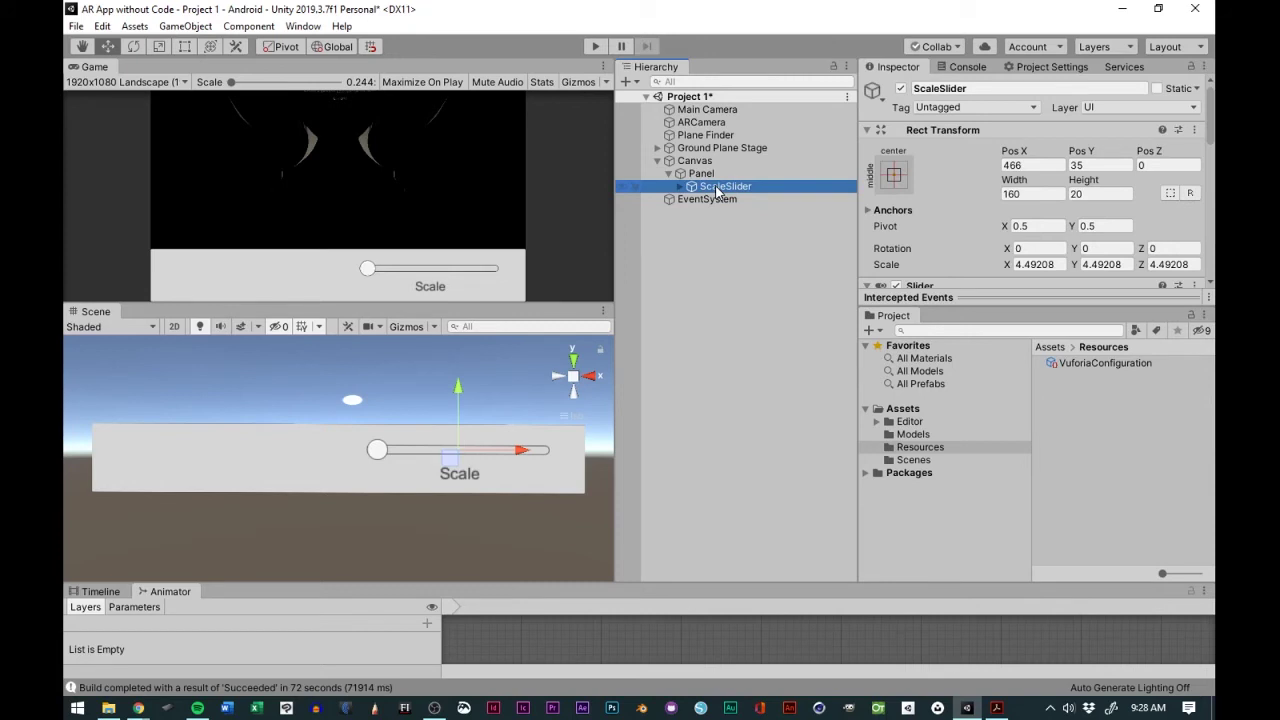
right_click(716, 190)
left_click(757, 252)
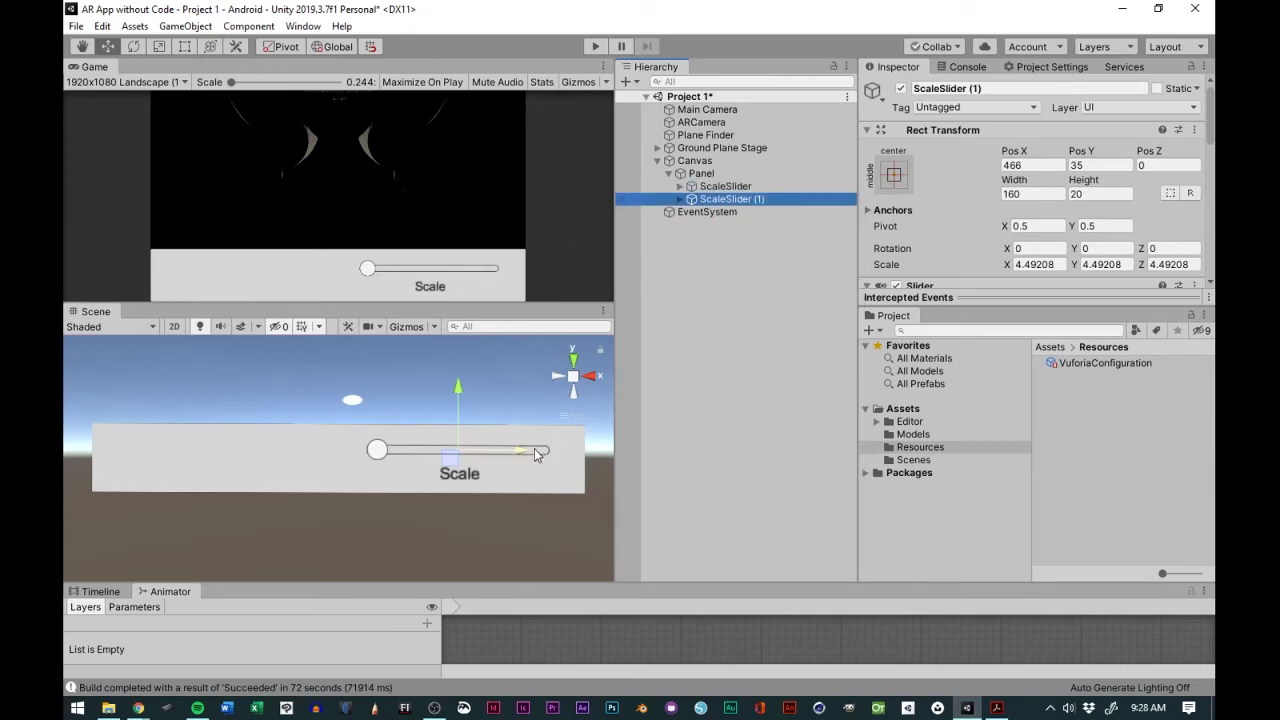
left_click_drag(523, 453, 286, 446)
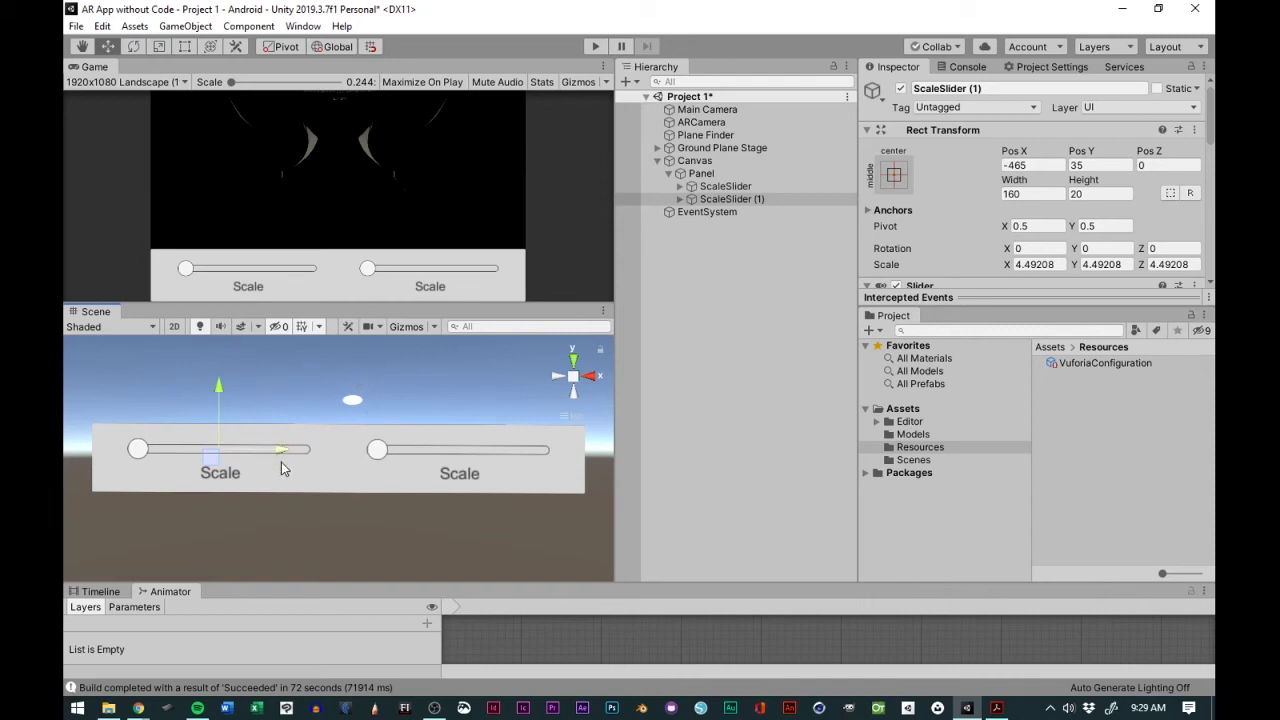
Change the duplicated slider's label text to "Rotate".
left_click(681, 199)
left_click(718, 251)
scroll(990, 240, "down", 10)
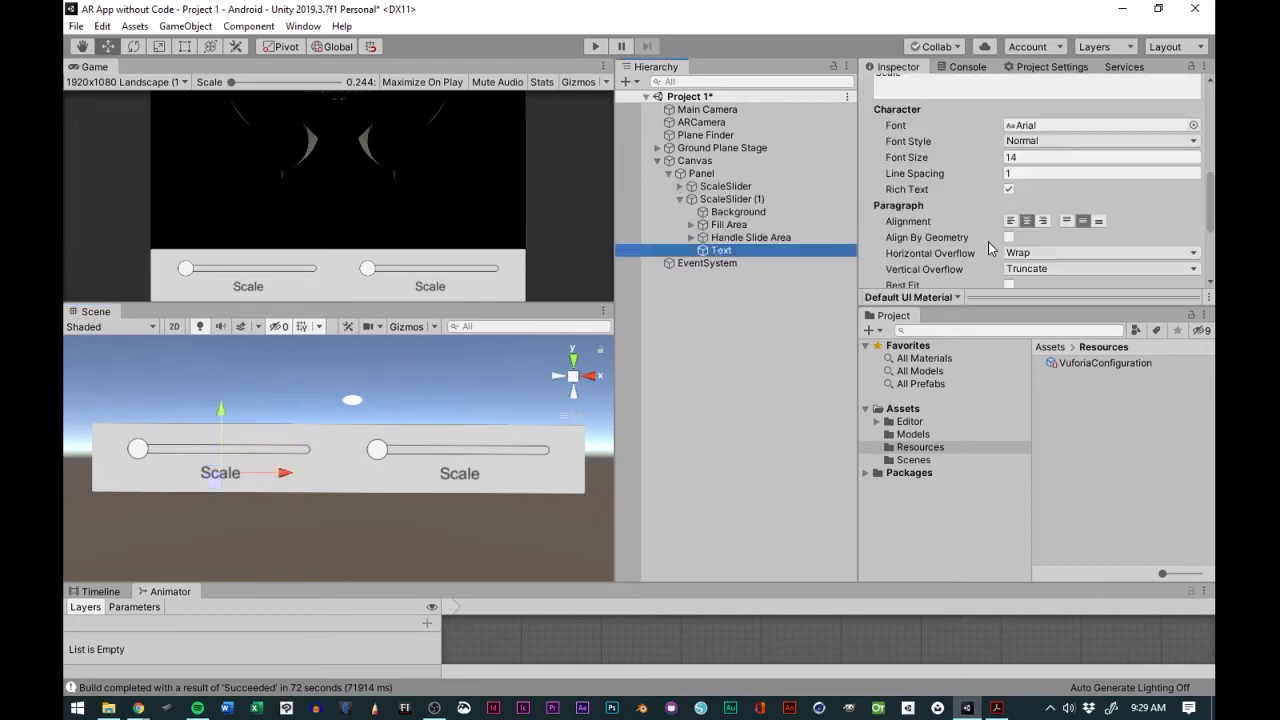
scroll(995, 223, "up", 4)
scroll(995, 223, "up", 3)
left_click_drag(920, 226, 838, 212)
type("Rotate")
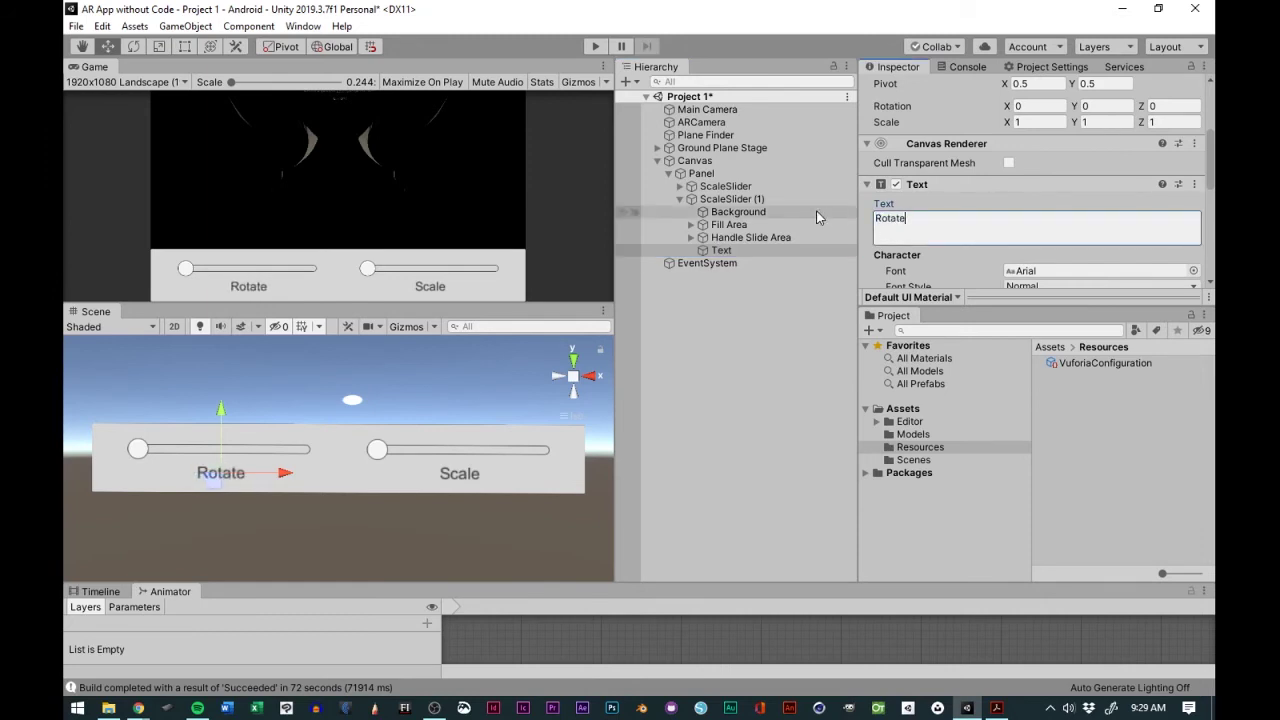
Rename the duplicated slider object as RotateSlider.
left_click(726, 200)
left_click(727, 200)
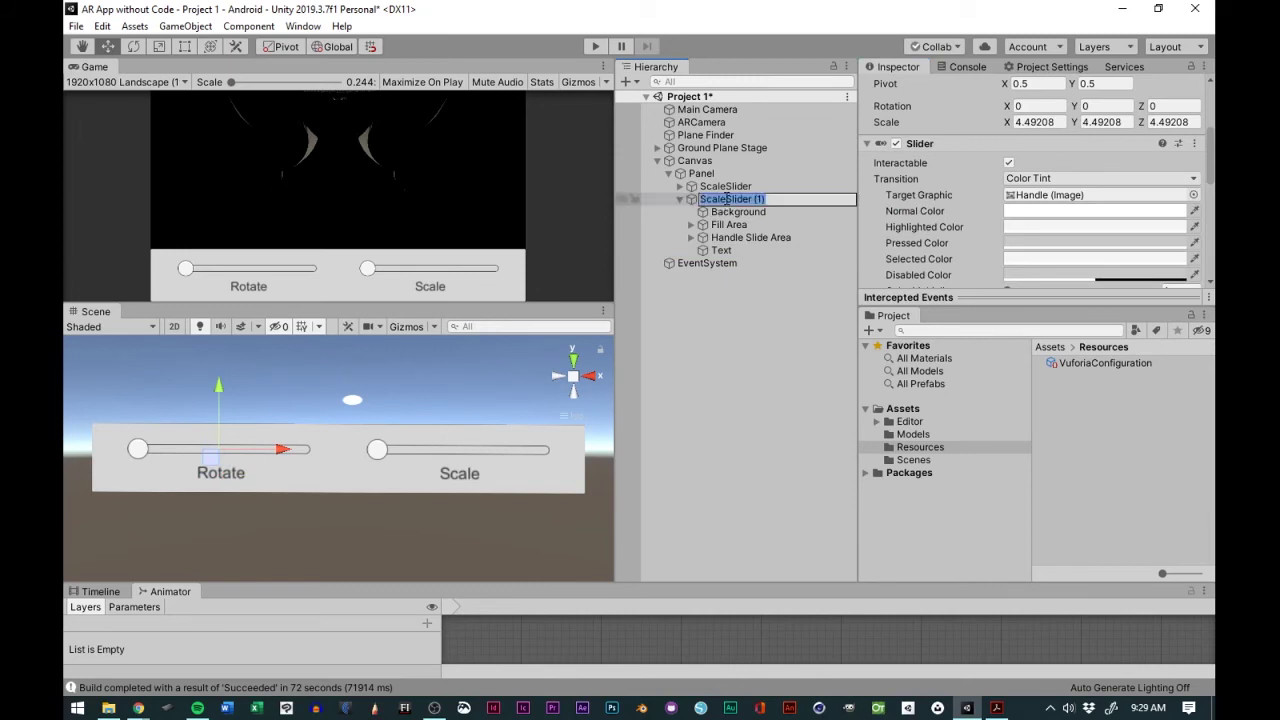
left_click_drag(727, 201, 686, 203)
type("Rotate")
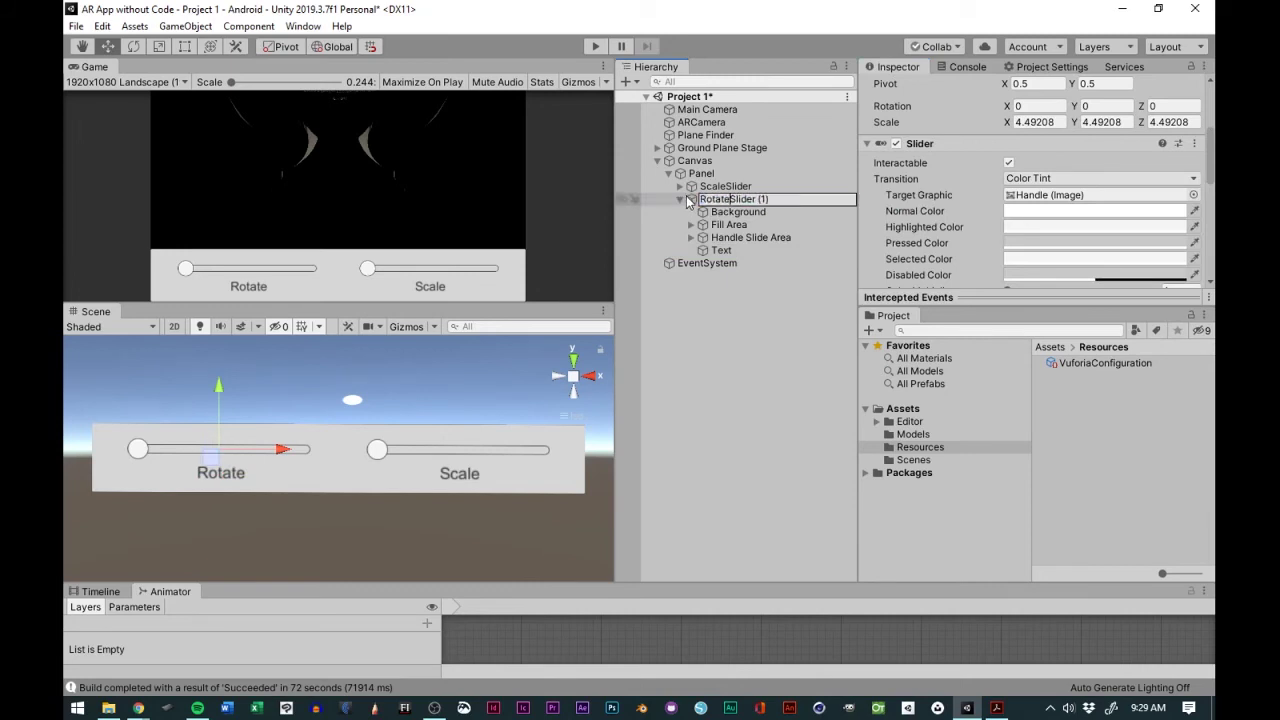
left_click_drag(757, 199, 792, 200)
key("BackSpace")
left_click(773, 469)
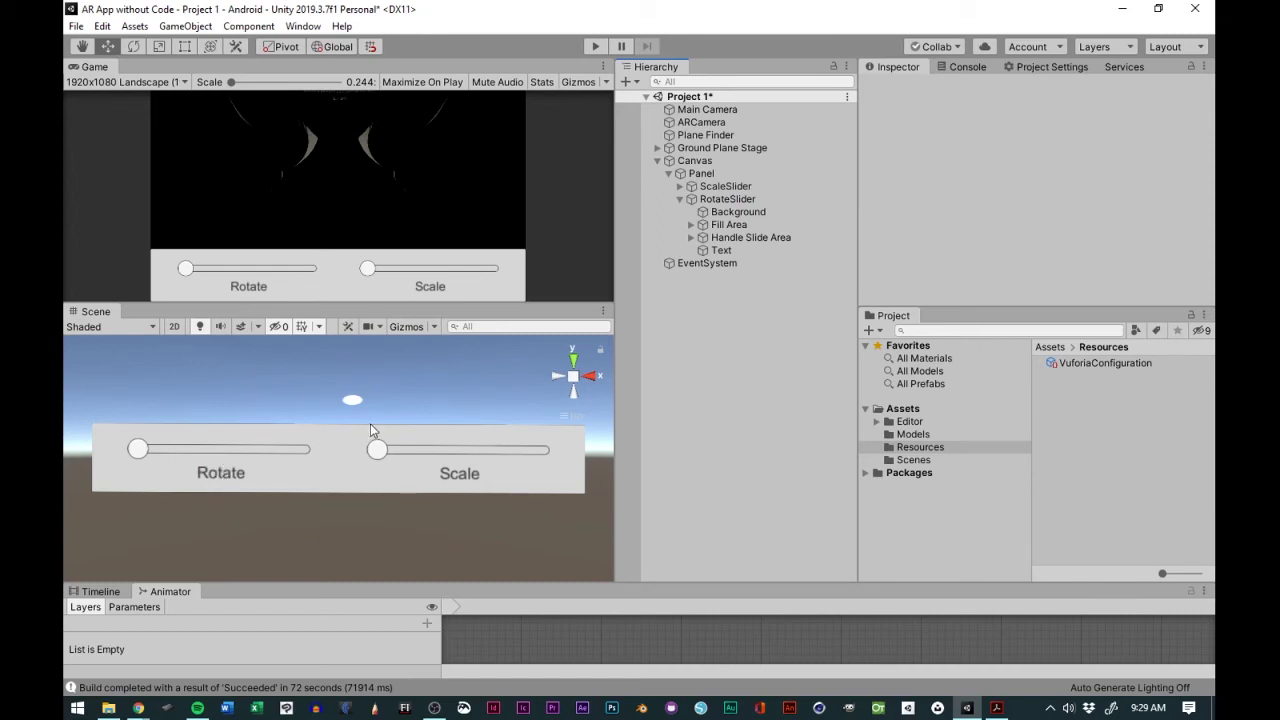
Save the scene and the project.
left_click(78, 30)
left_click(92, 86)
left_click(74, 24)
left_click(108, 163)
Collapse the Panel in the Hierarchy and examine the component settings of the Panel and the Canvas, including Render Mode and Canvas Scaler.
left_click(668, 174)
left_click(700, 173)
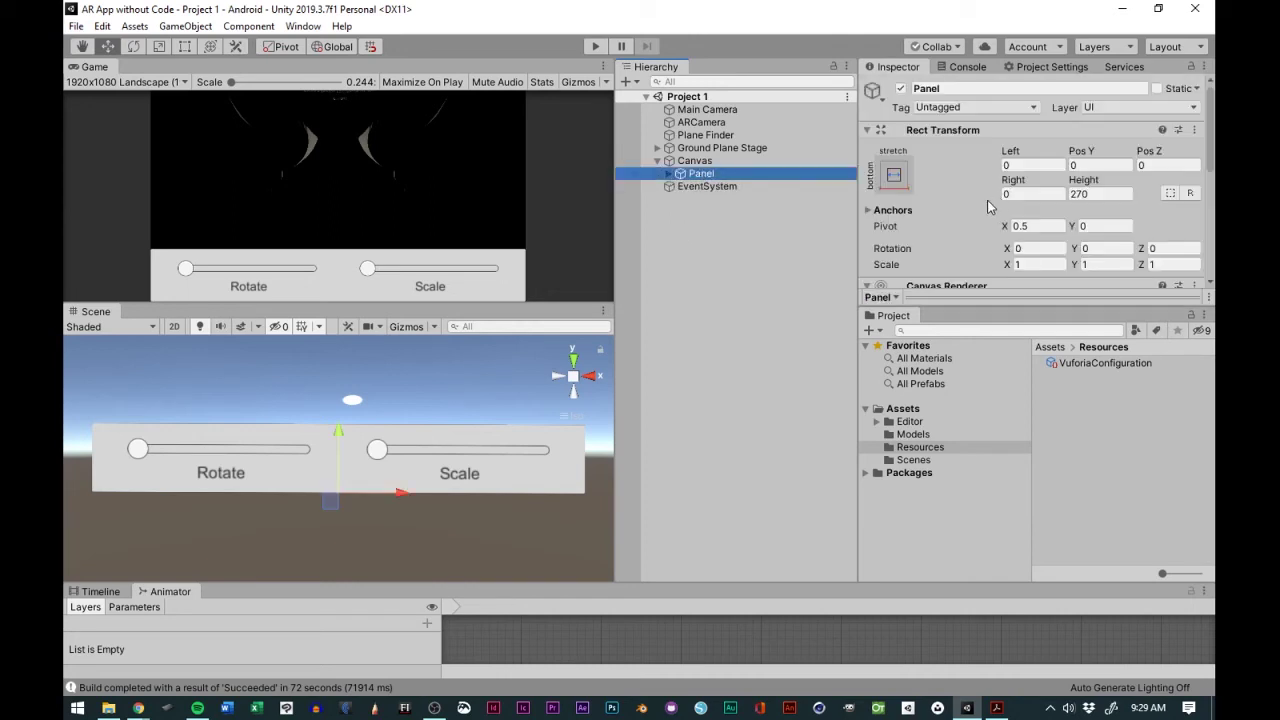
scroll(987, 200, "down", 5)
scroll(987, 200, "up", 3)
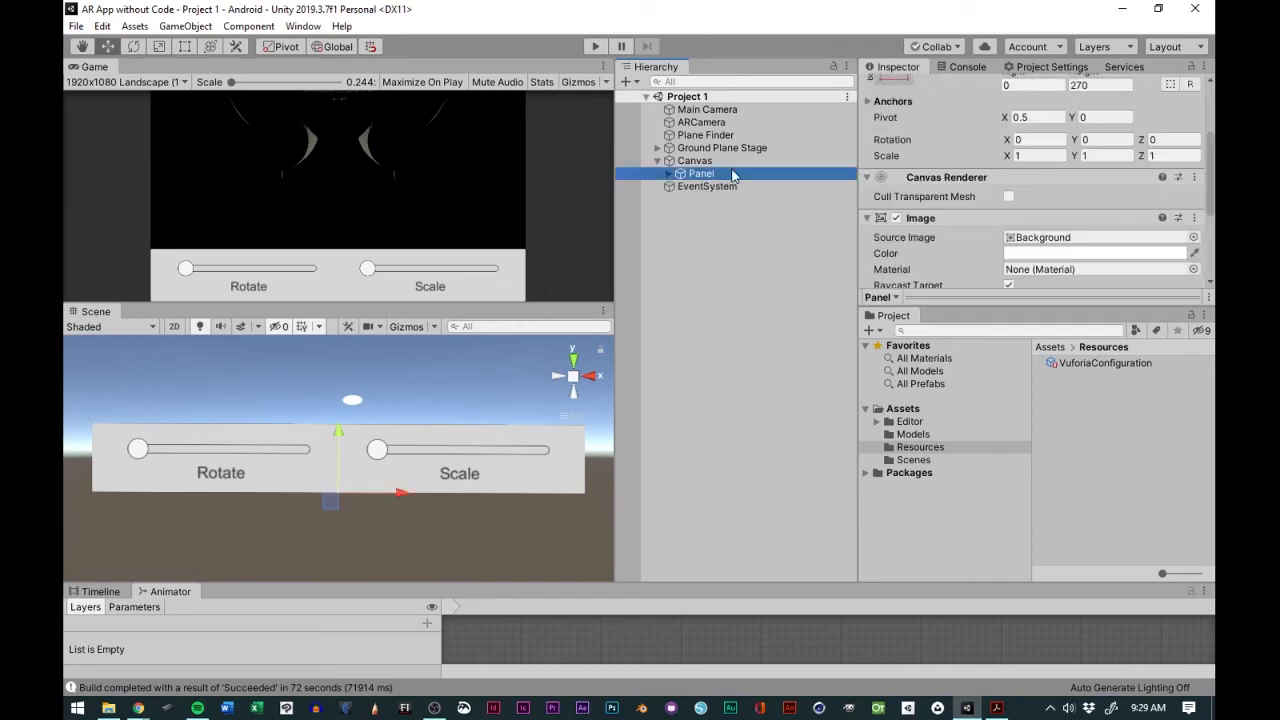
left_click(698, 161)
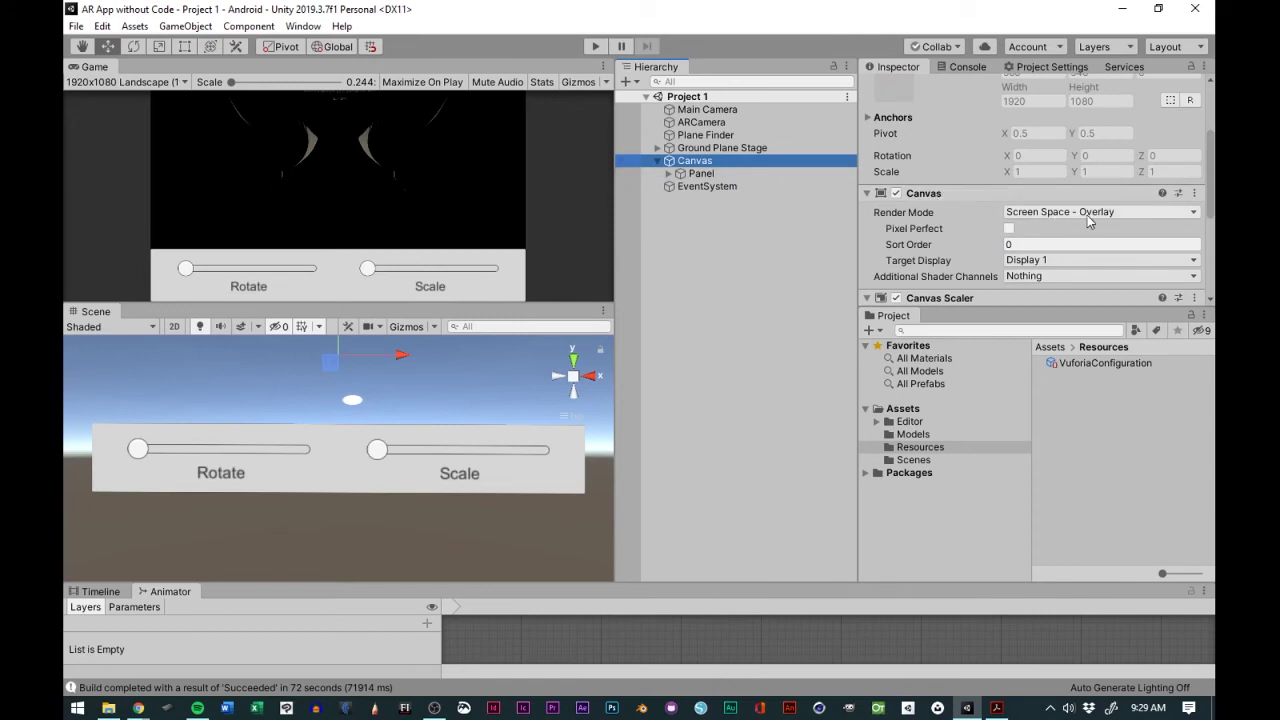
left_click(1089, 212)
left_click(1089, 226)
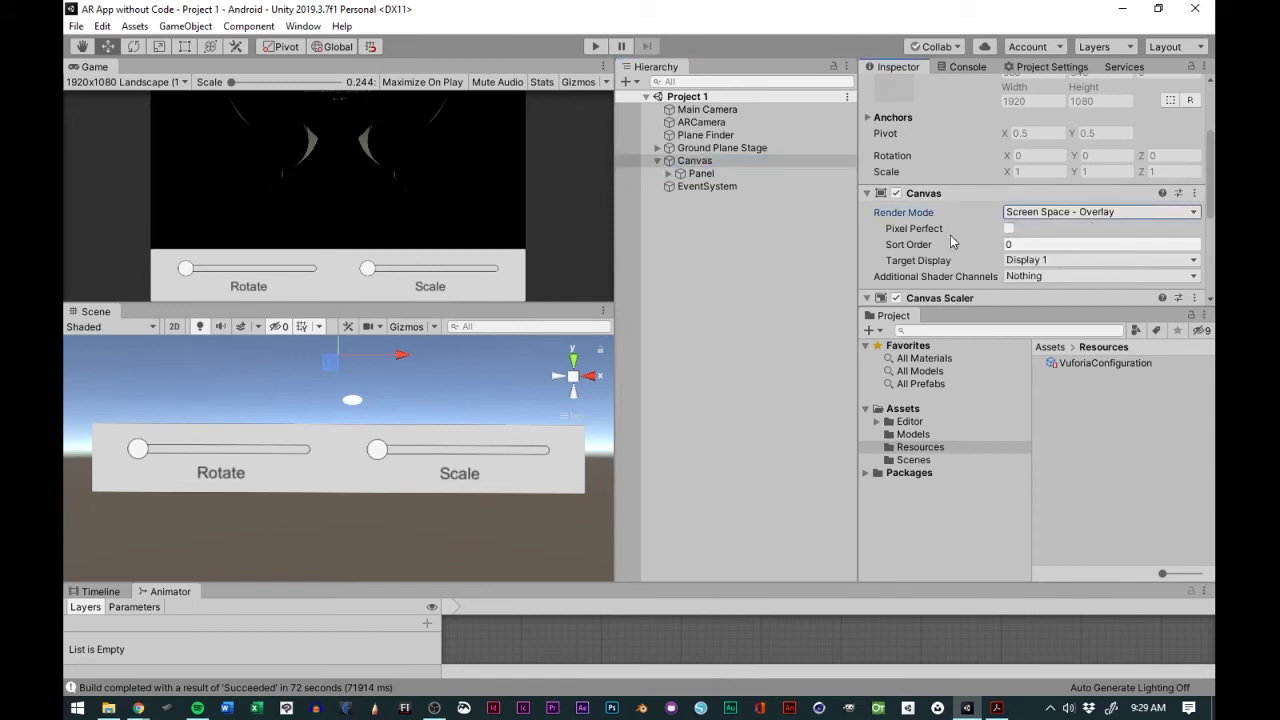
scroll(950, 235, "down", 4)
scroll(952, 228, "up", 3)
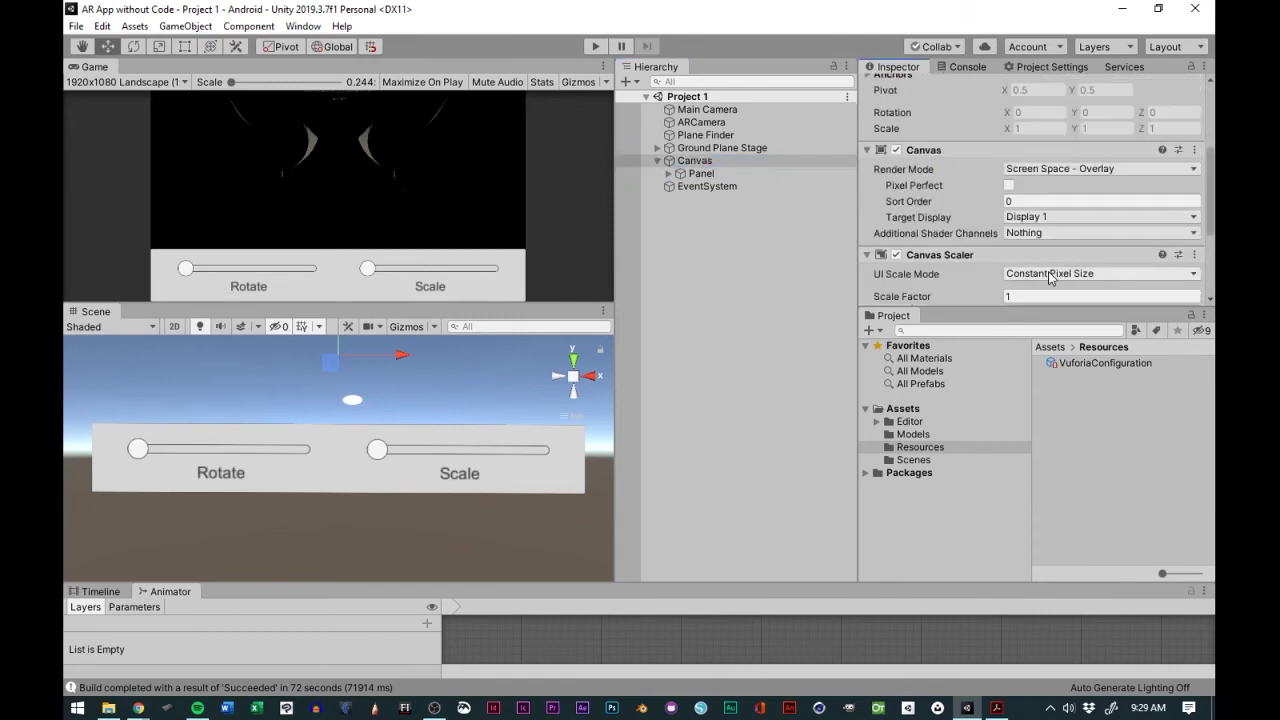
scroll(1012, 257, "down", 3)
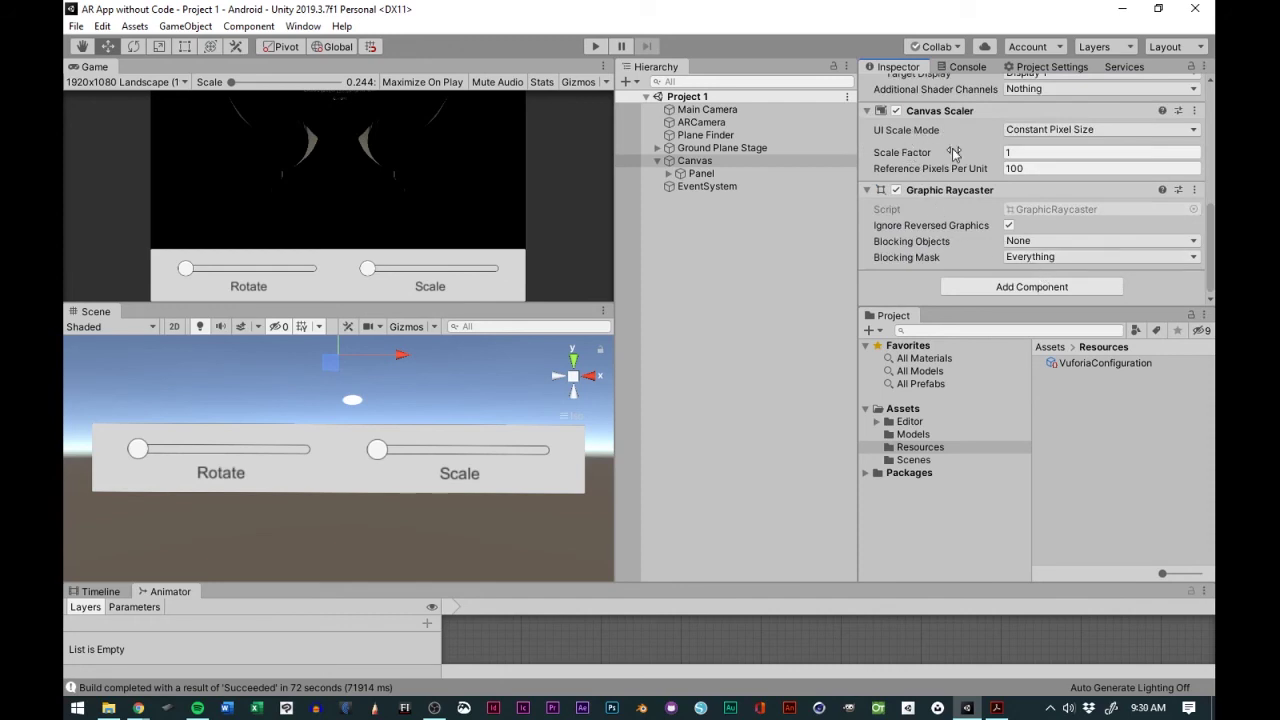
Set the Canvas Scaler's UI Scale Mode to Scale With Screen Size with a reference resolution of 1920 by 1080.
left_click(1092, 131)
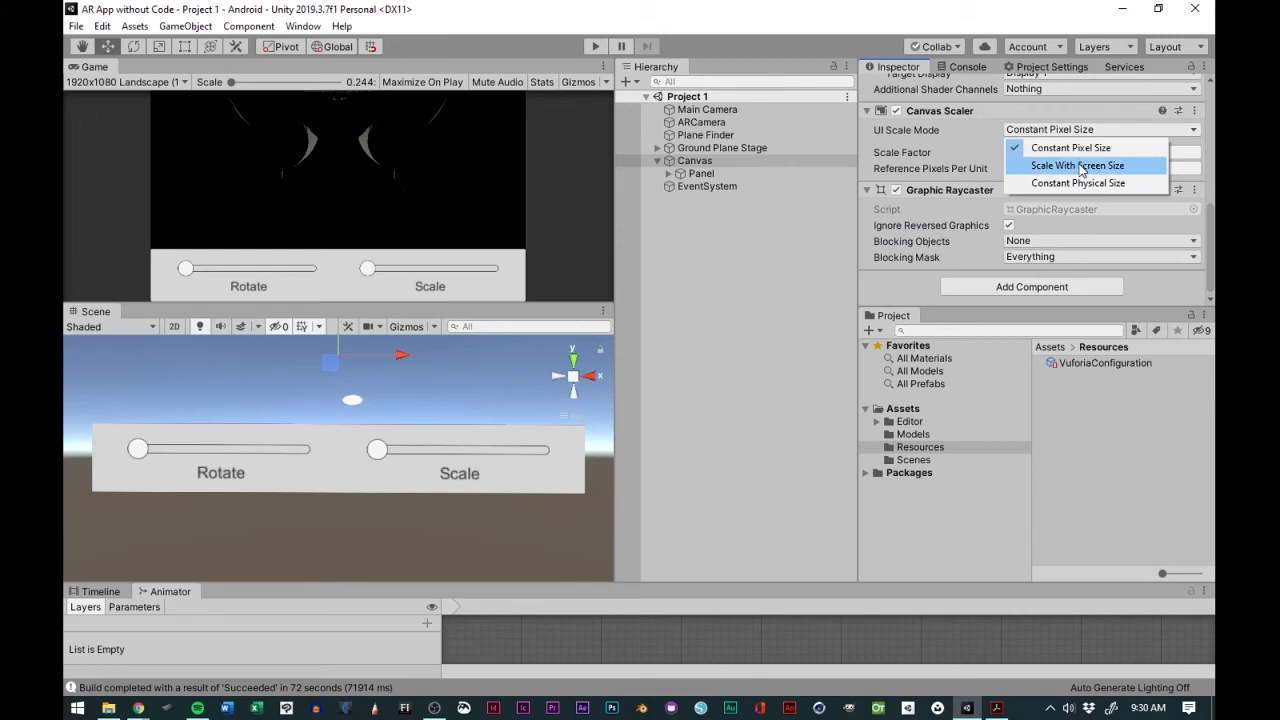
left_click(1080, 167)
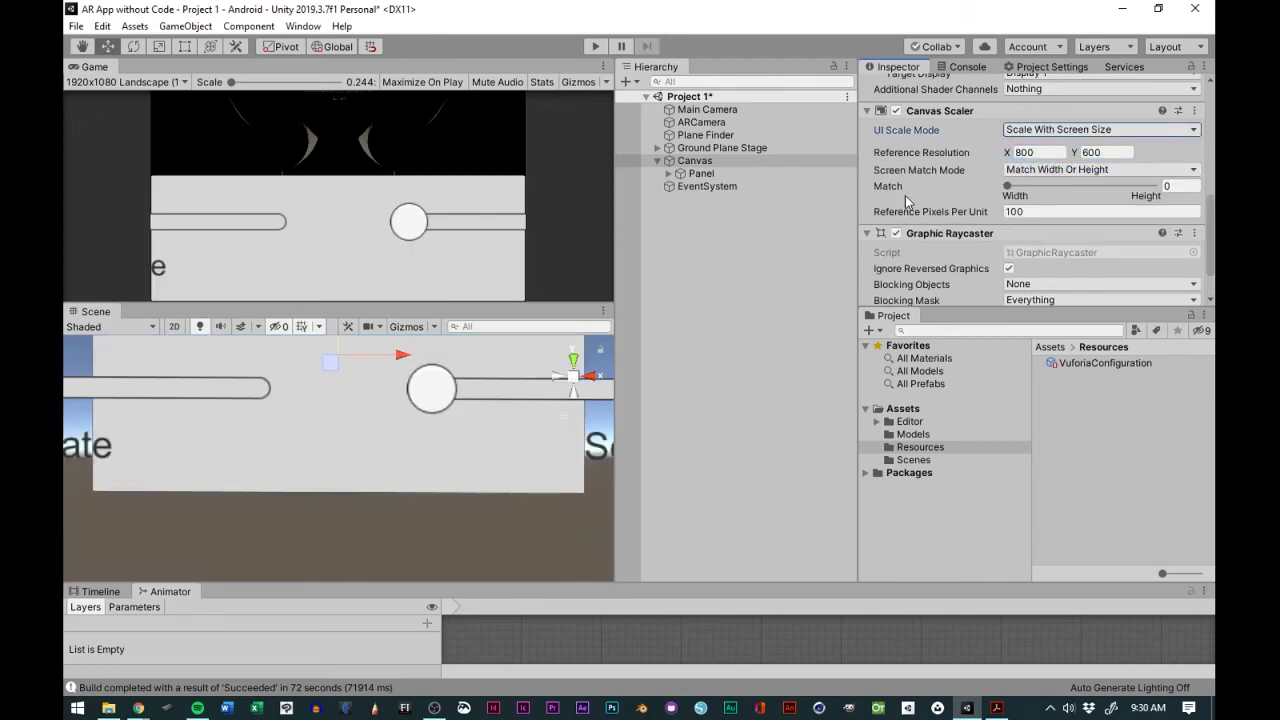
left_click(1040, 152)
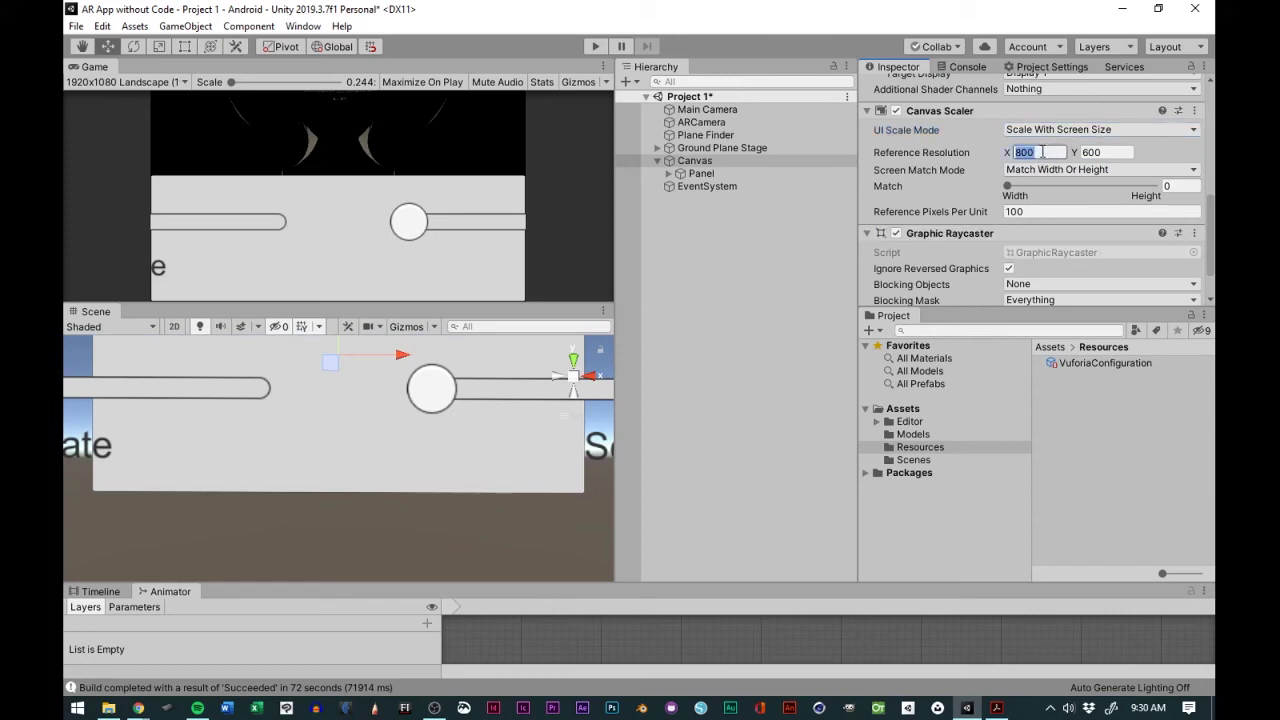
type("1920")
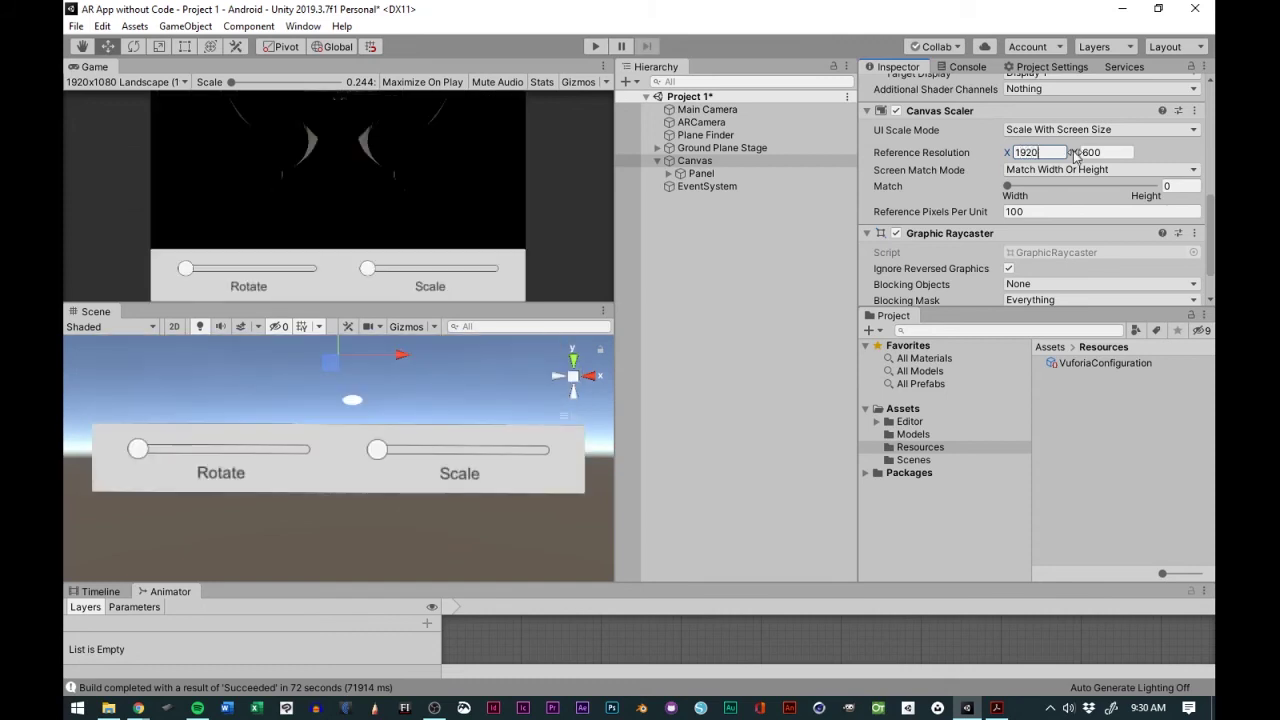
key("Tab")
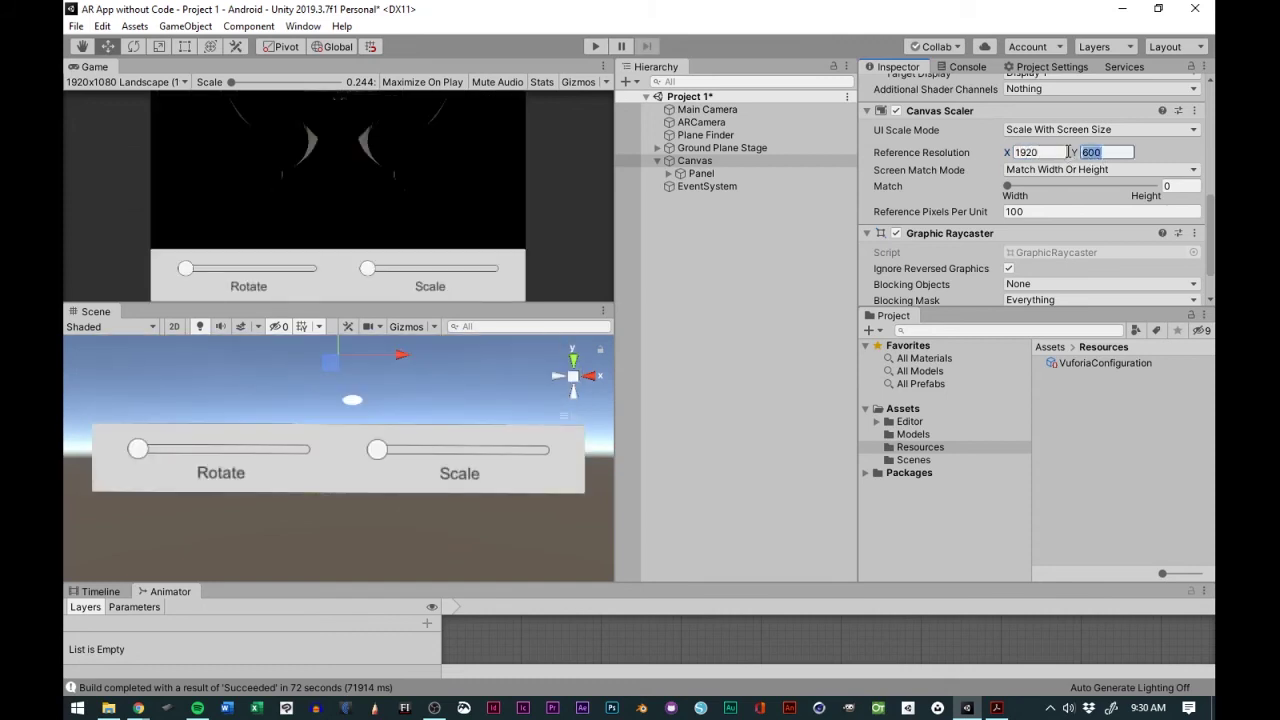
type("1080")
Set the Canvas Scaler's Match value to 1 so it matches Height entirely.
mouse_move(1007, 186)
left_mouse_down()
mouse_move(1130, 192)
mouse_move(1007, 197)
left_mouse_up()
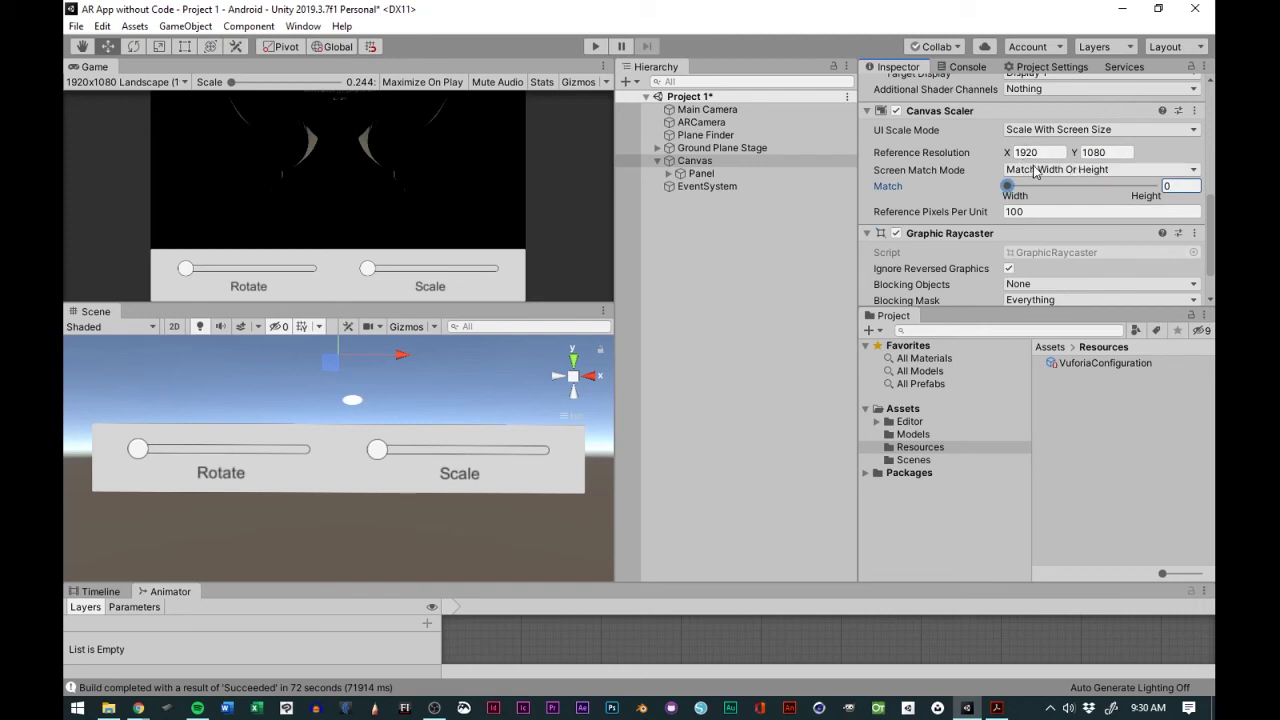
left_click_drag(1008, 188, 1162, 194)
scroll(1012, 198, "down", 2)
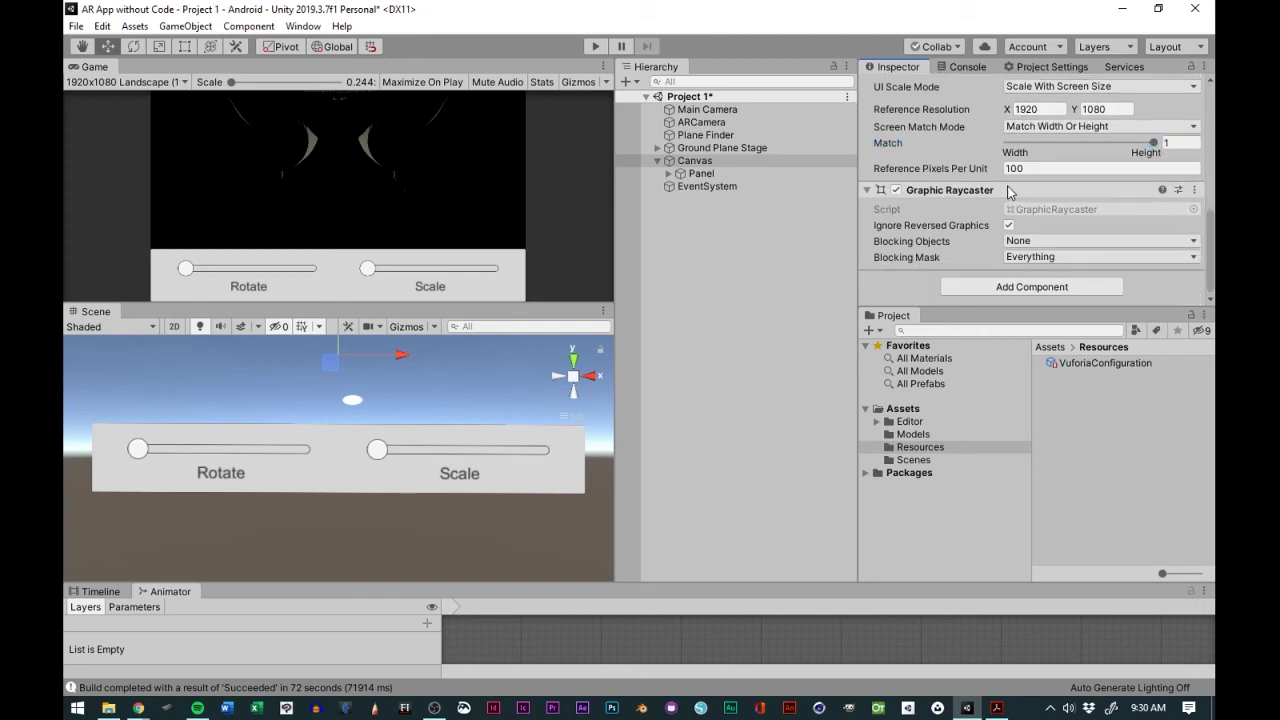
scroll(1010, 192, "up", 2)
left_click(788, 323)
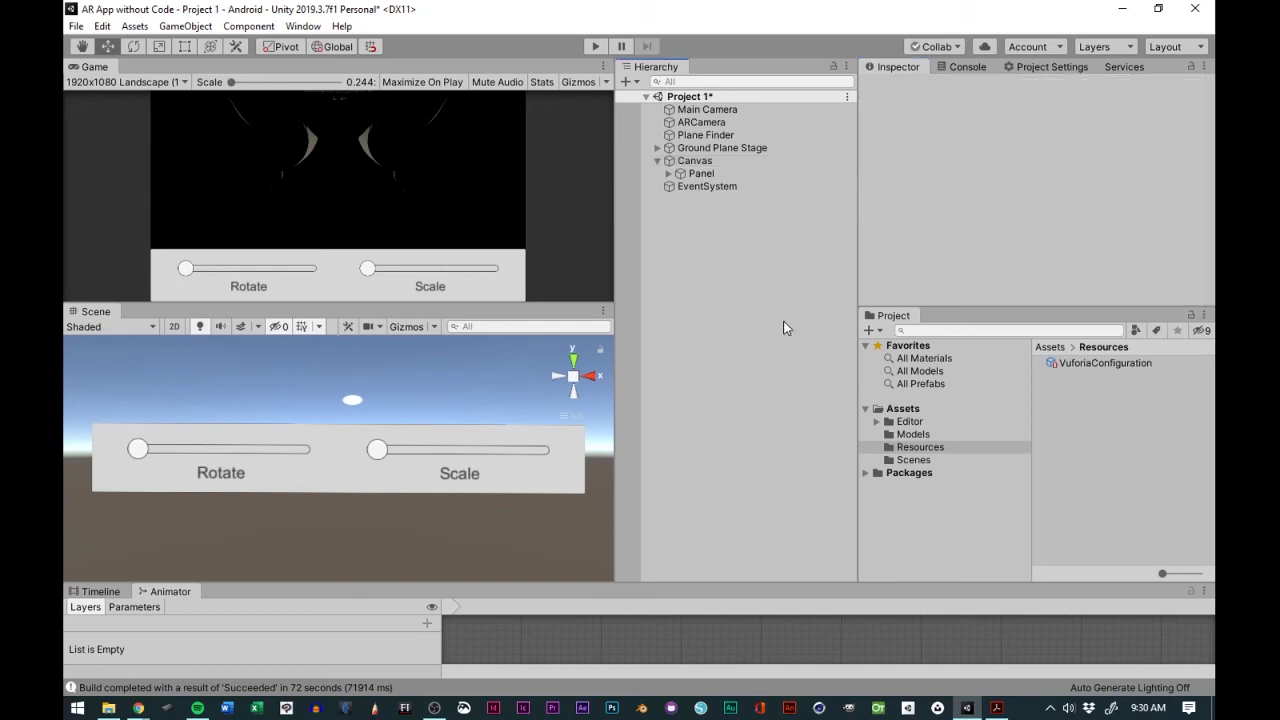
left_click(723, 160)
scroll(962, 177, "down", 5)
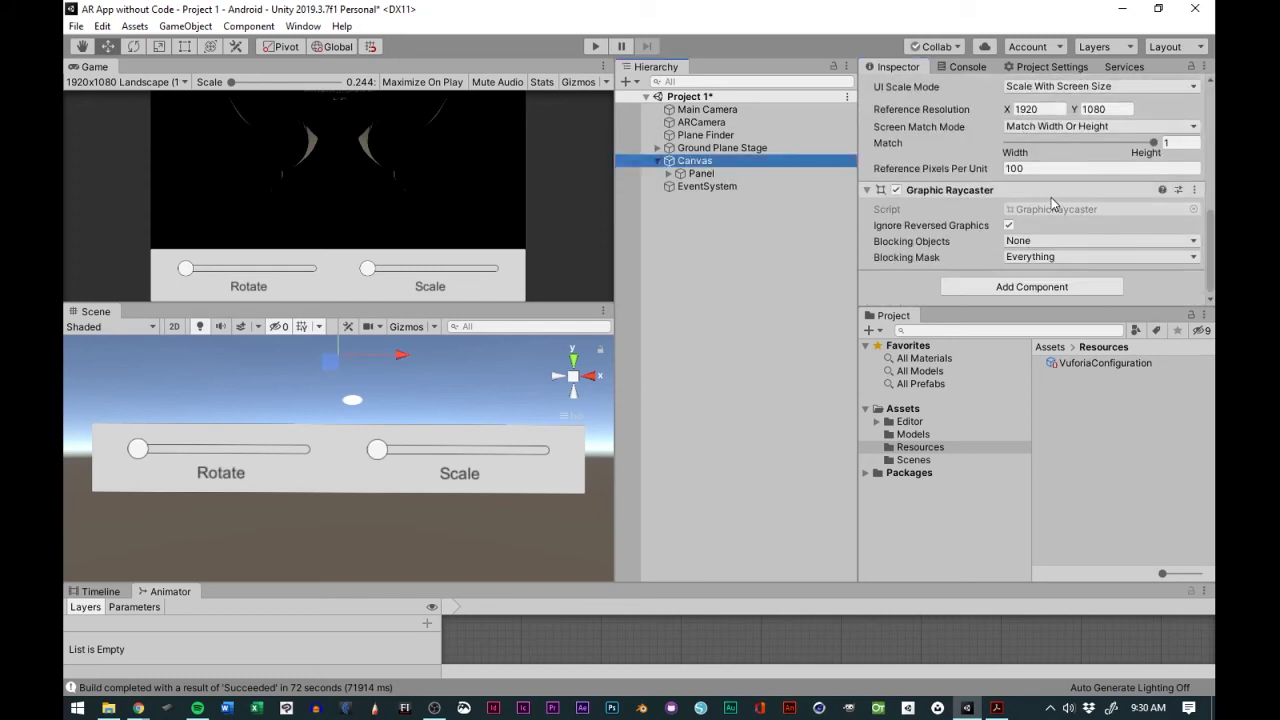
scroll(1051, 197, "up", 5)
scroll(1049, 196, "down", 5)
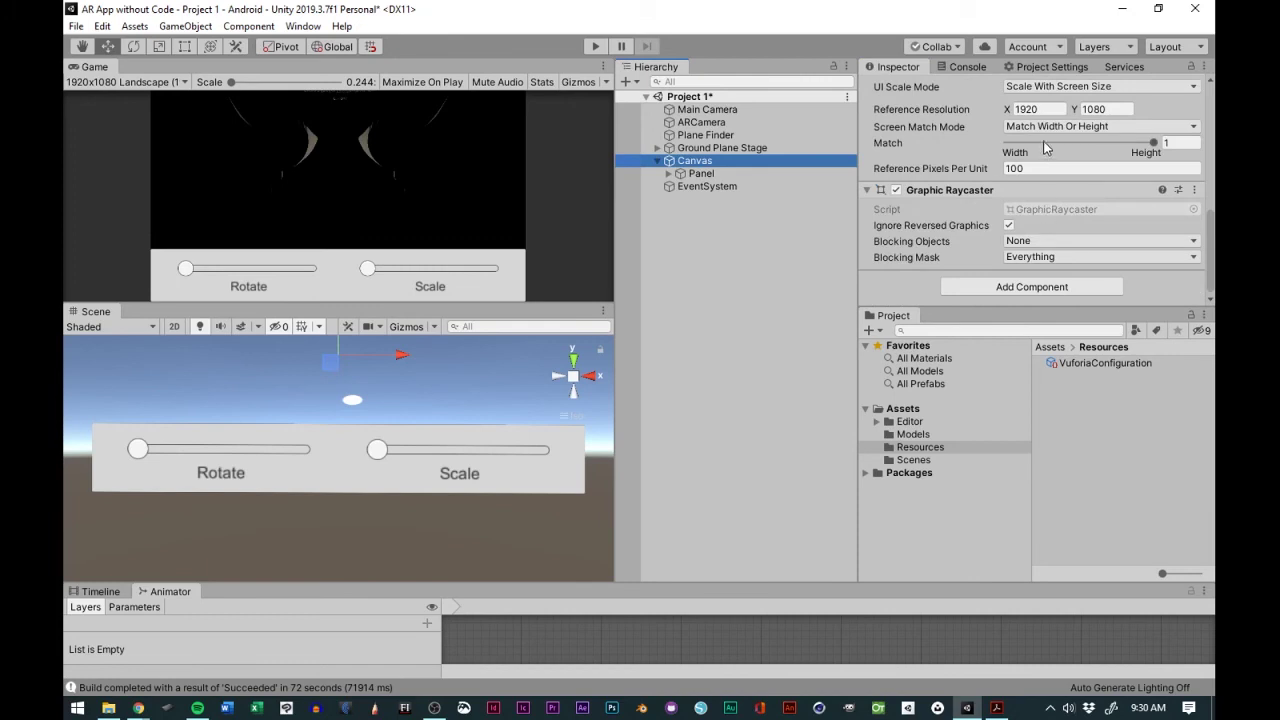
Set the Canvas Scaler's Match value to 0.5 so it balances Width and Height equally, and deselect the Canvas.
scroll(1070, 170, "up", 3)
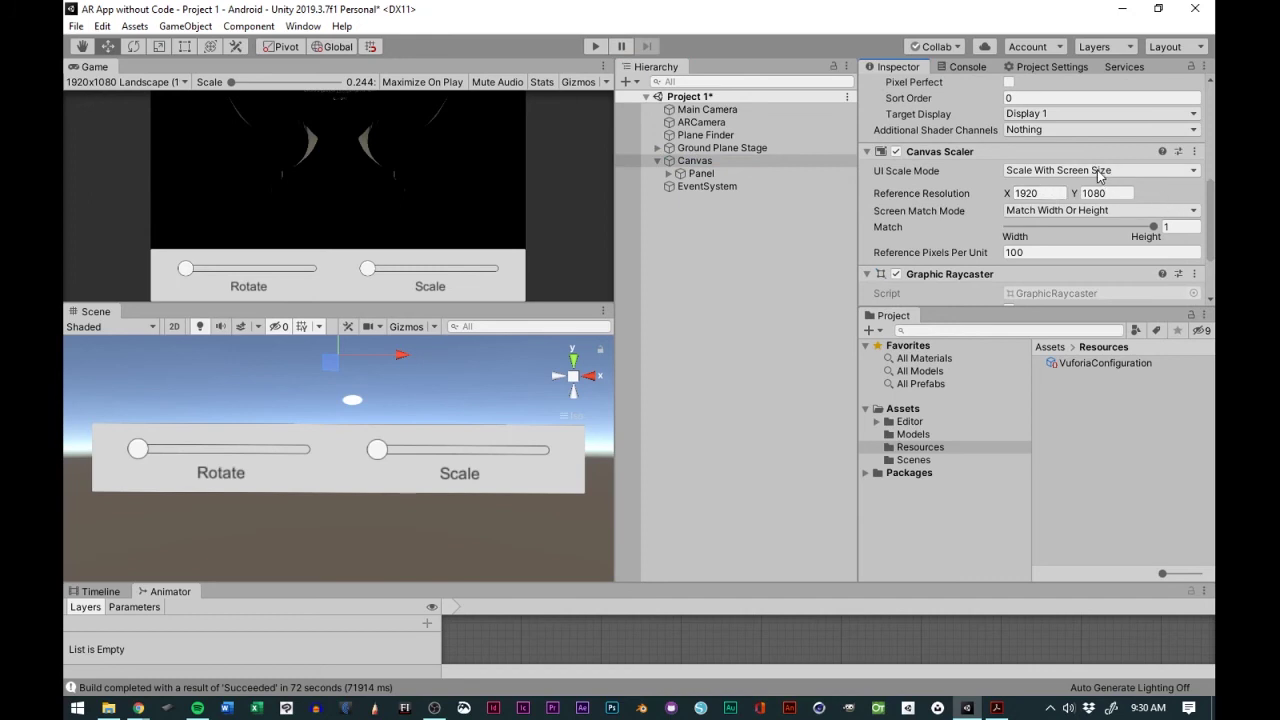
left_click(1100, 174)
left_click(1100, 174)
left_click(241, 167)
left_click_drag(1153, 227, 1182, 230)
left_click(1181, 228)
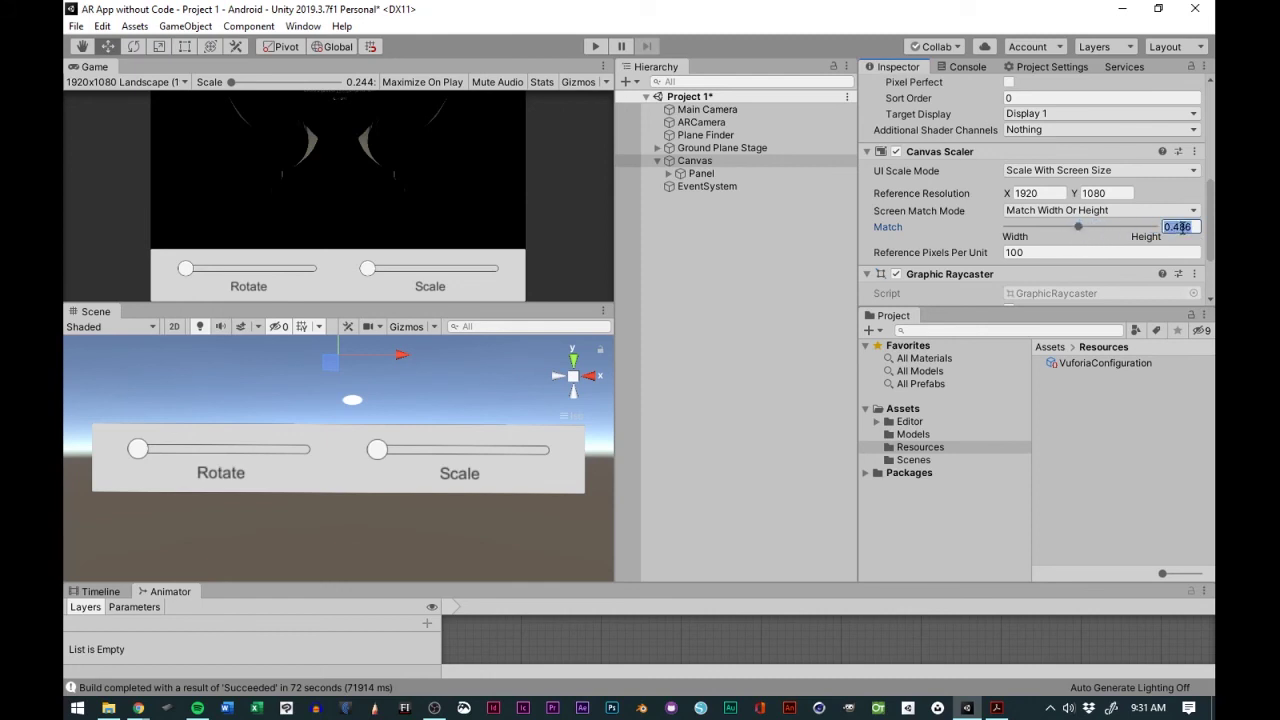
type(".5")
key("Return")
left_click(812, 299)
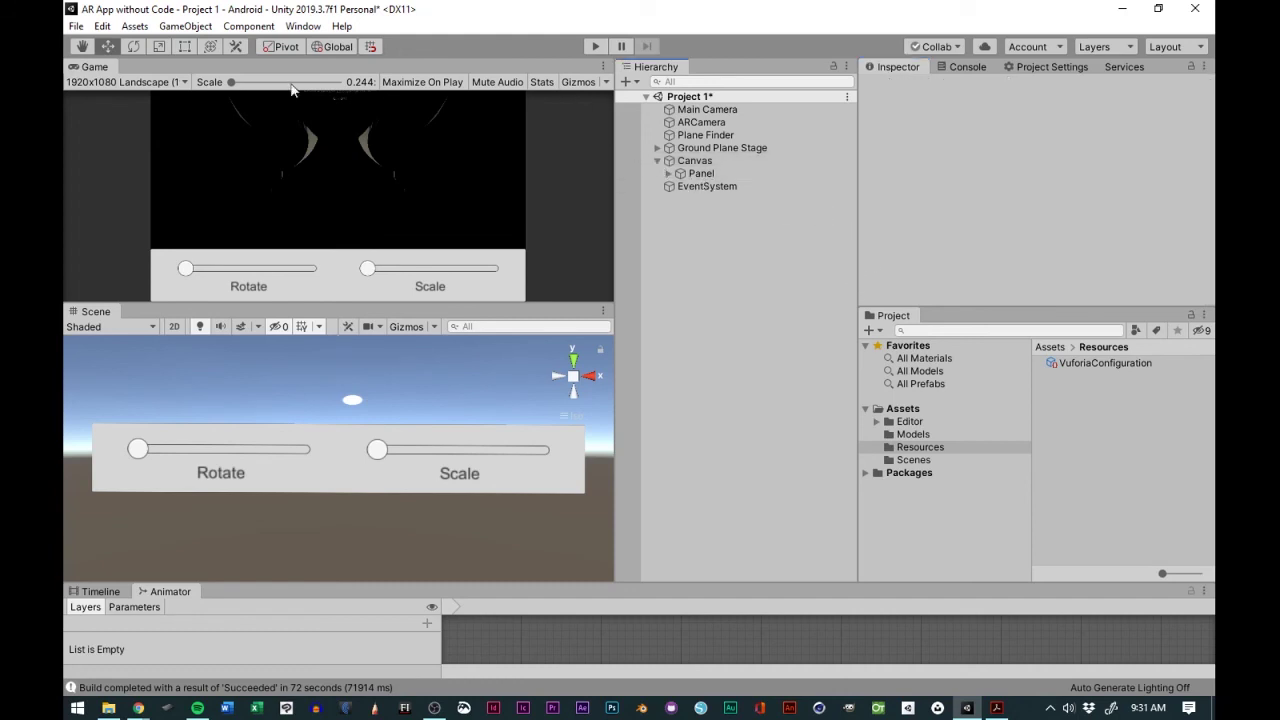
Save the scene and the project, and collapse the Canvas in the Hierarchy.
left_click(76, 26)
left_click(101, 85)
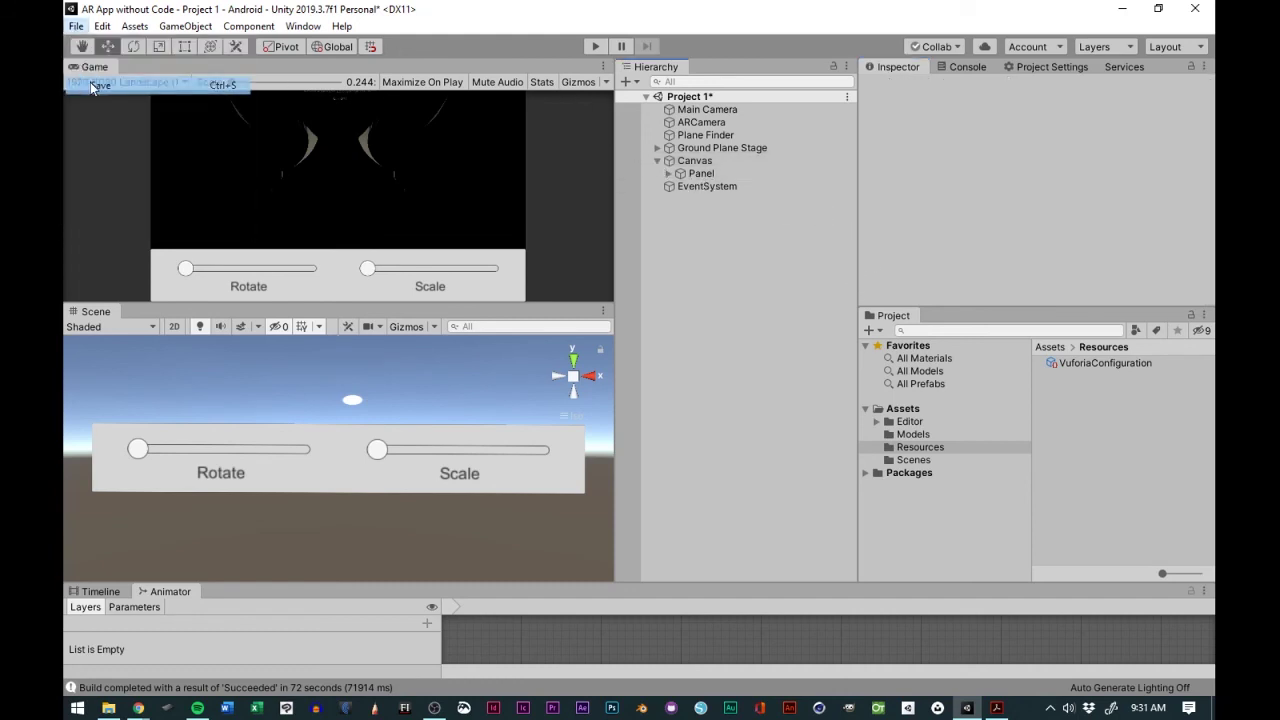
left_click(76, 26)
left_click(112, 164)
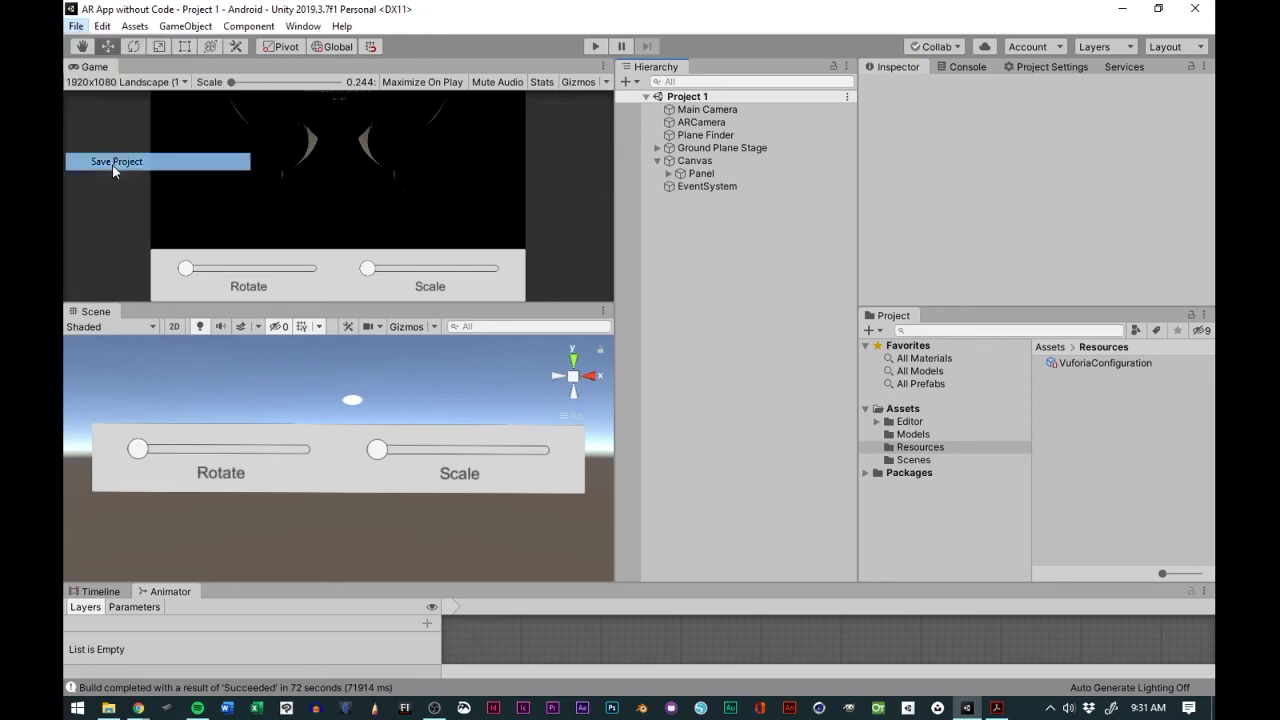
left_click(657, 160)
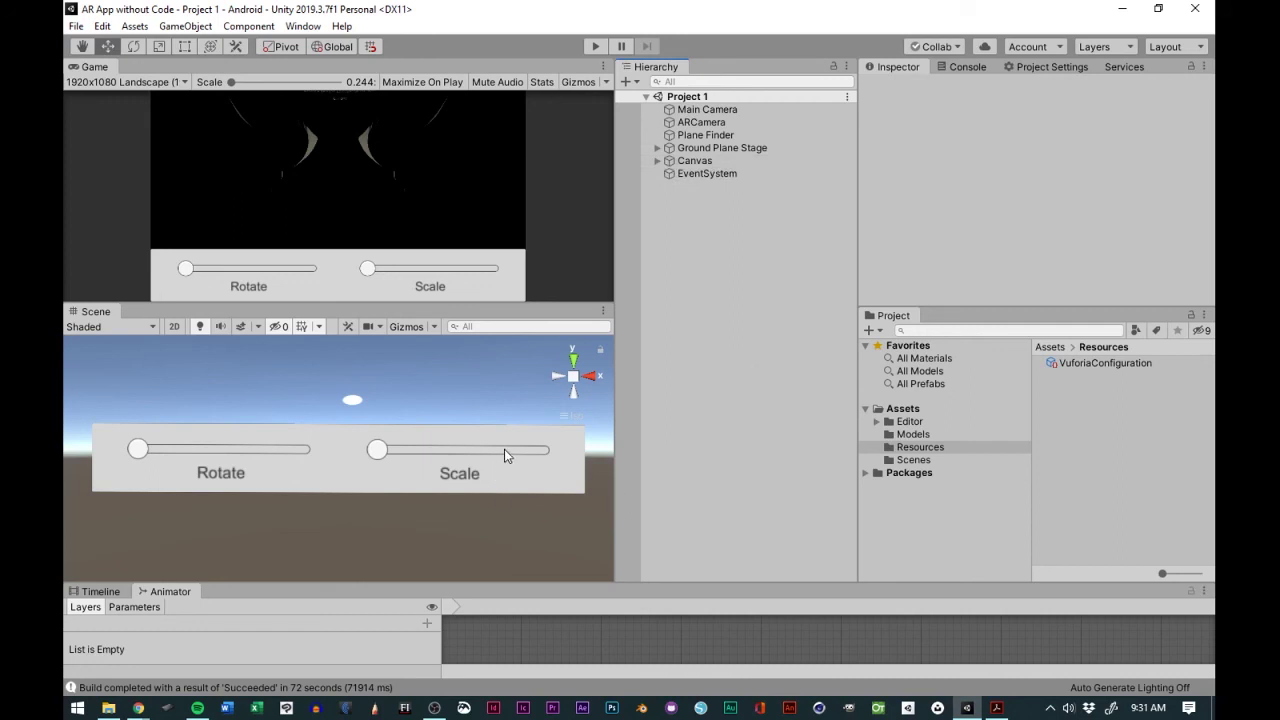
Examine the whole panel with the Rotate and Scale sliders in the Scene view from farther away.
mouse_move(483, 426)
middle_mouse_down()
mouse_move(466, 457)
mouse_move(480, 408)
mouse_move(475, 450)
middle_mouse_up()
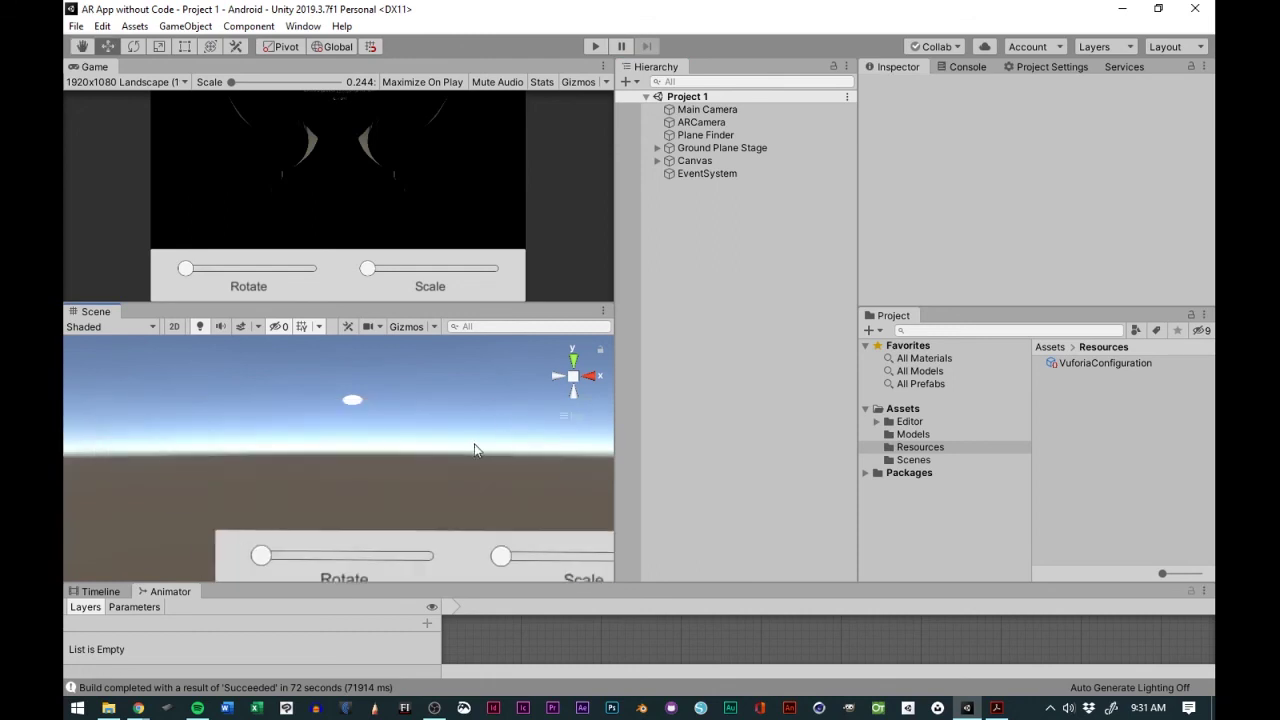
scroll(466, 449, "down", 2)
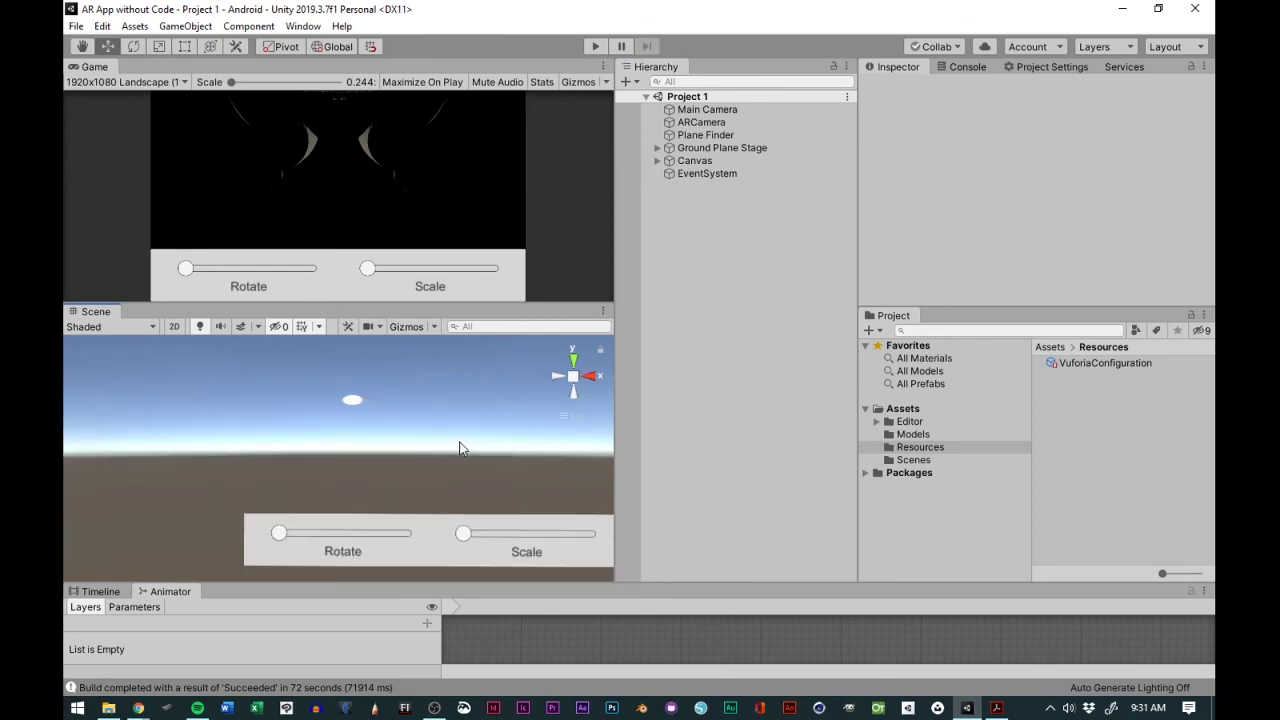
middle_click_drag(517, 497, 494, 484)
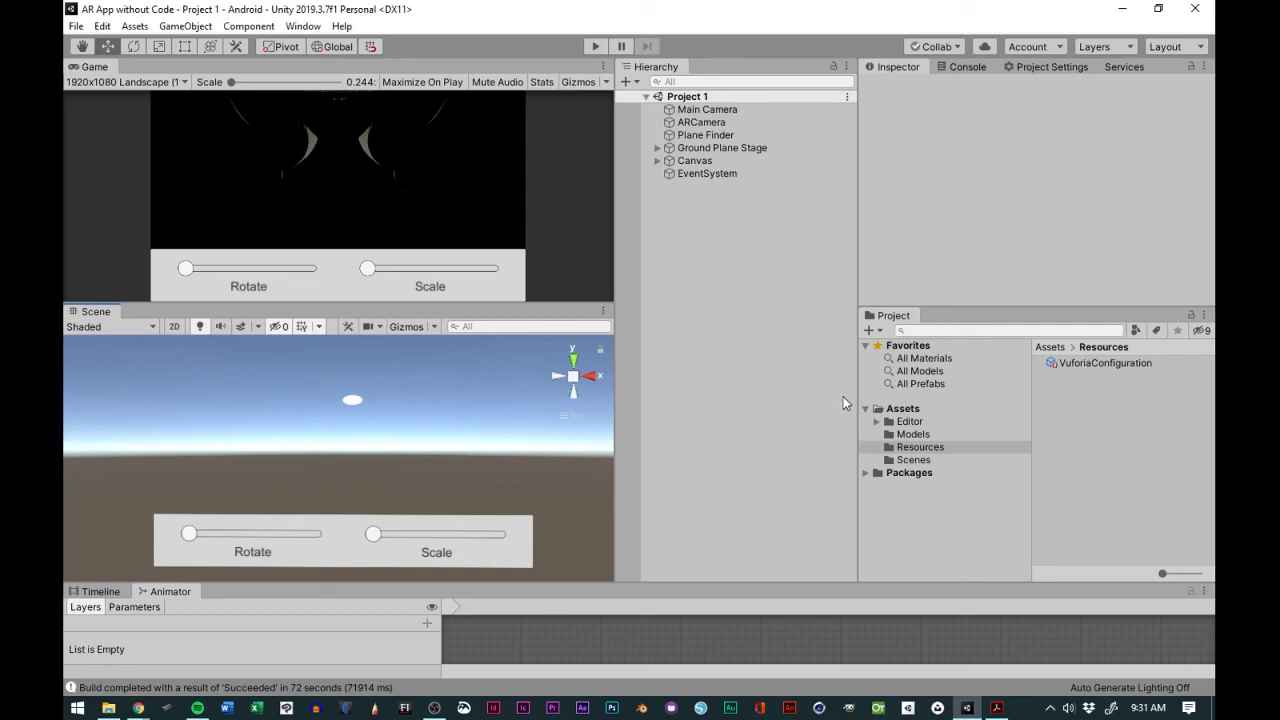
scroll(474, 454, "down", 1)
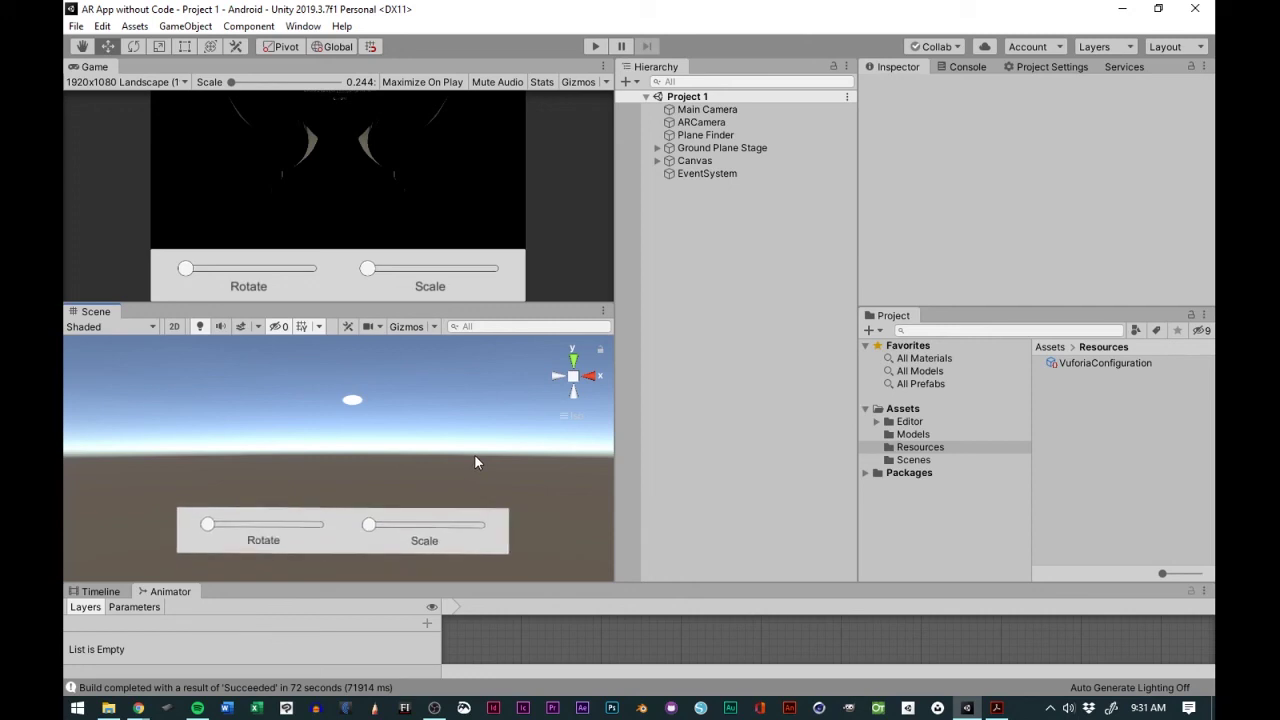
mouse_move(474, 452)
middle_mouse_down()
mouse_move(467, 438)
mouse_move(466, 462)
middle_mouse_up()
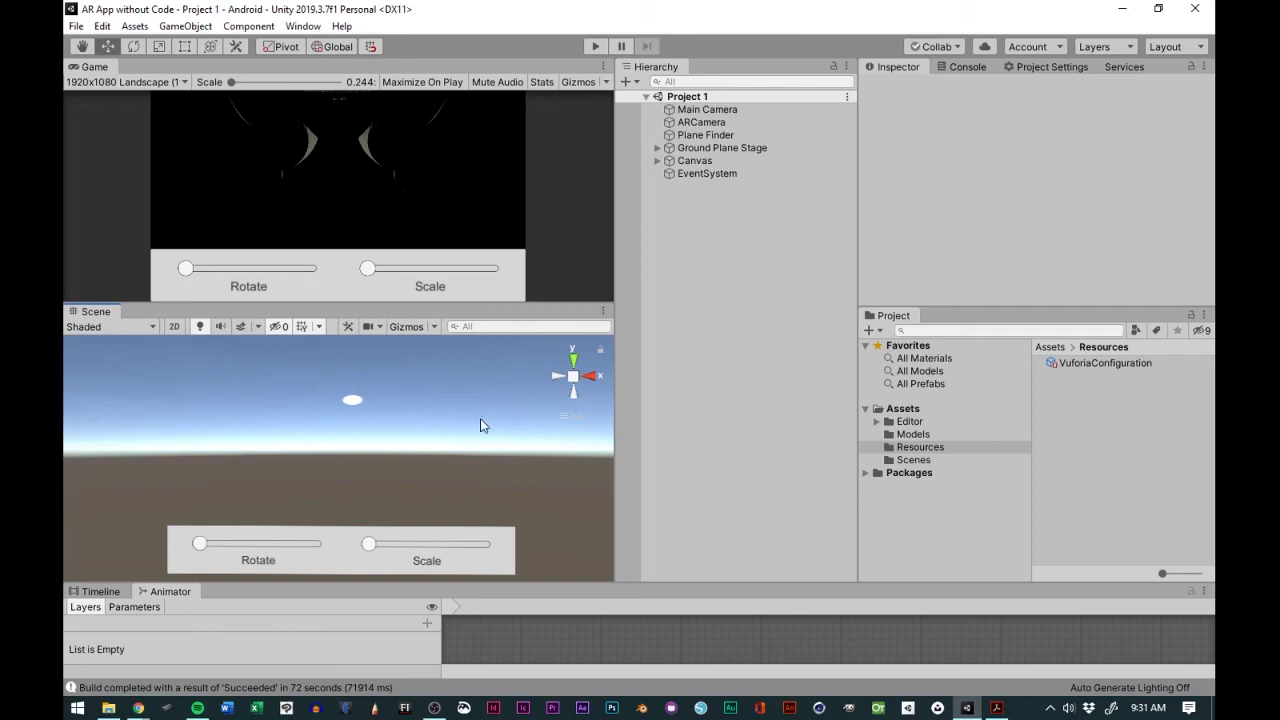
scroll(470, 425, "down", 2)
key("q")
left_click_drag(443, 428, 440, 450)
key("w")
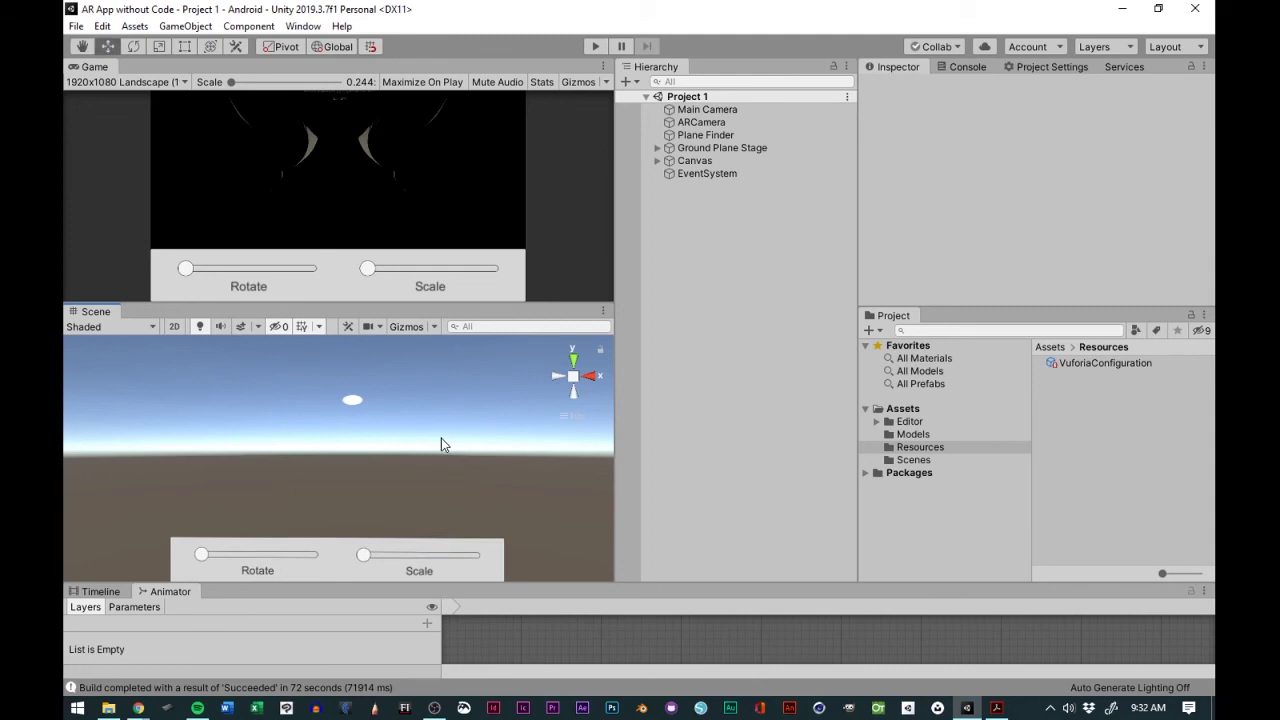